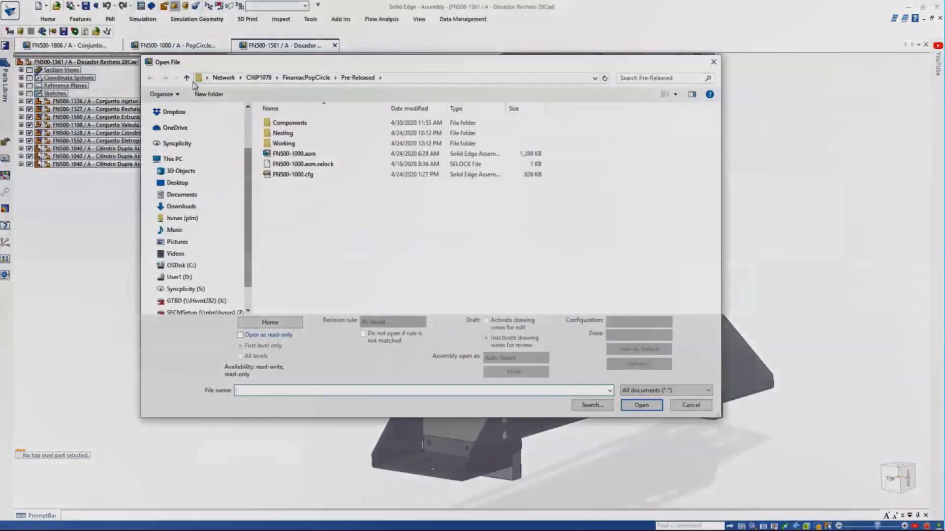
Import FN500-1040.x_t as an assembly with Create Internal Components enabled.
double_click(291, 123)
double_click(291, 123)
click(290, 123)
click(620, 370)
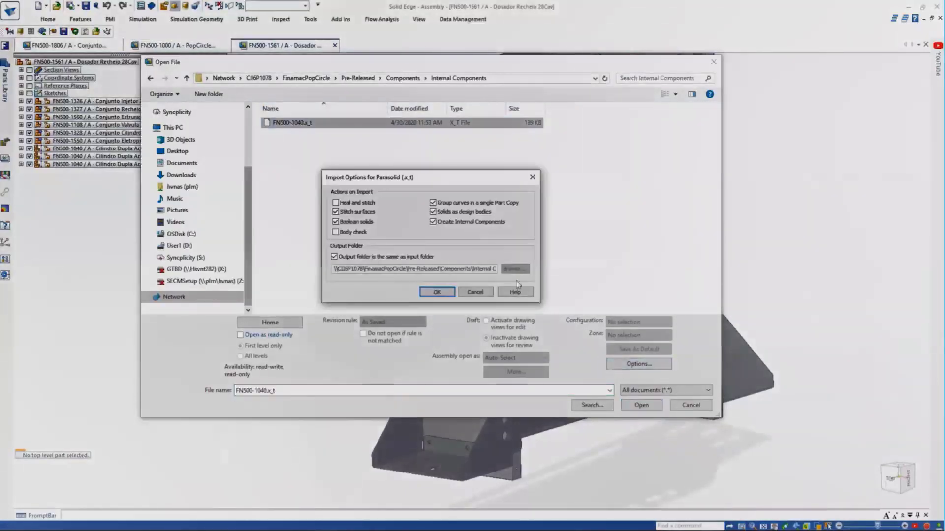
click(436, 291)
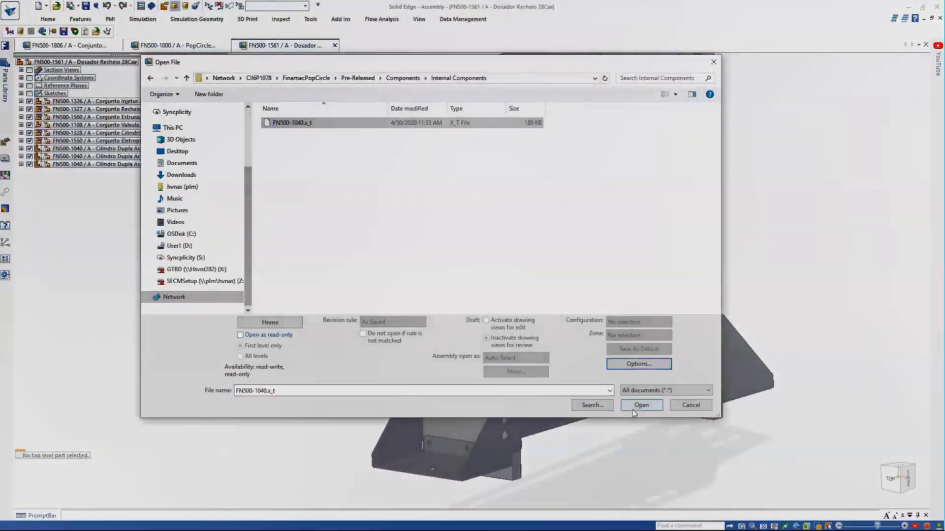
click(641, 405)
click(564, 343)
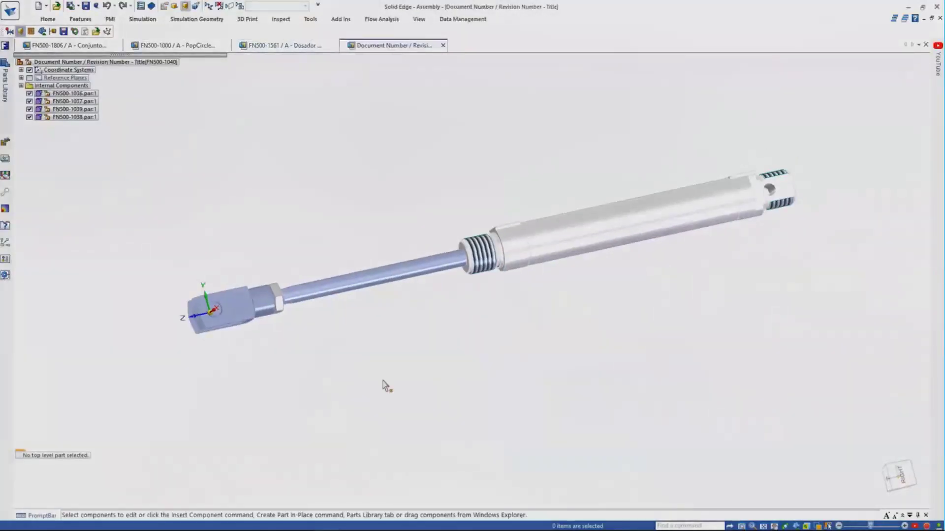
click(21, 86)
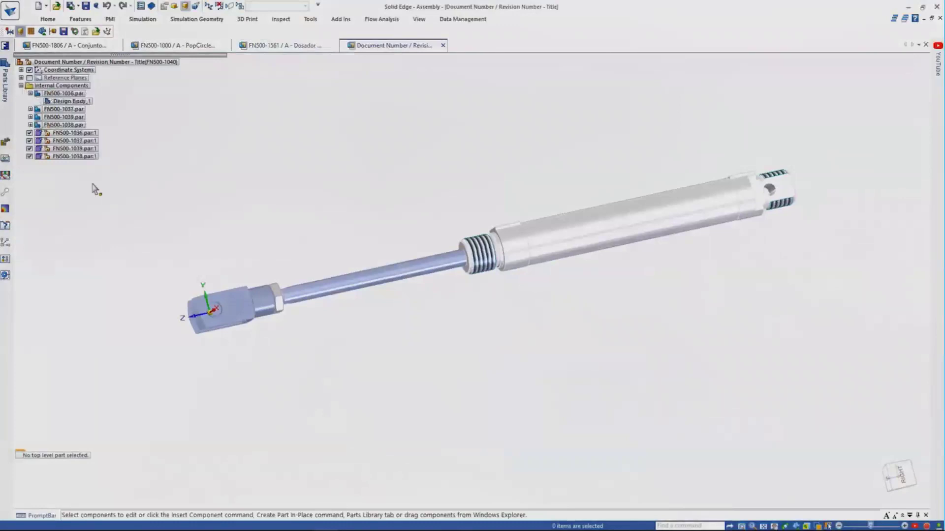
Run Relationship Assistant on all four cylinder parts and accept the proposed relationships.
click(48, 19)
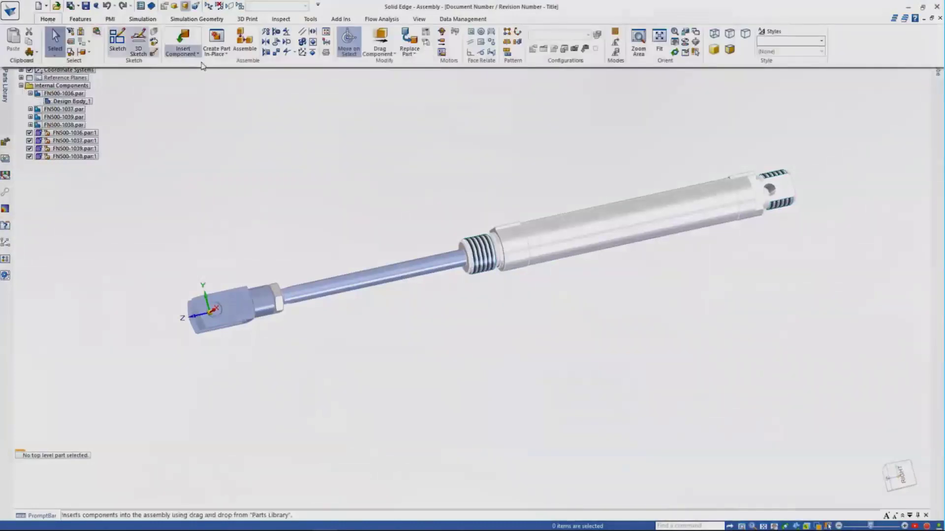
click(217, 36)
drag(139, 96, 813, 420)
right_click(813, 423)
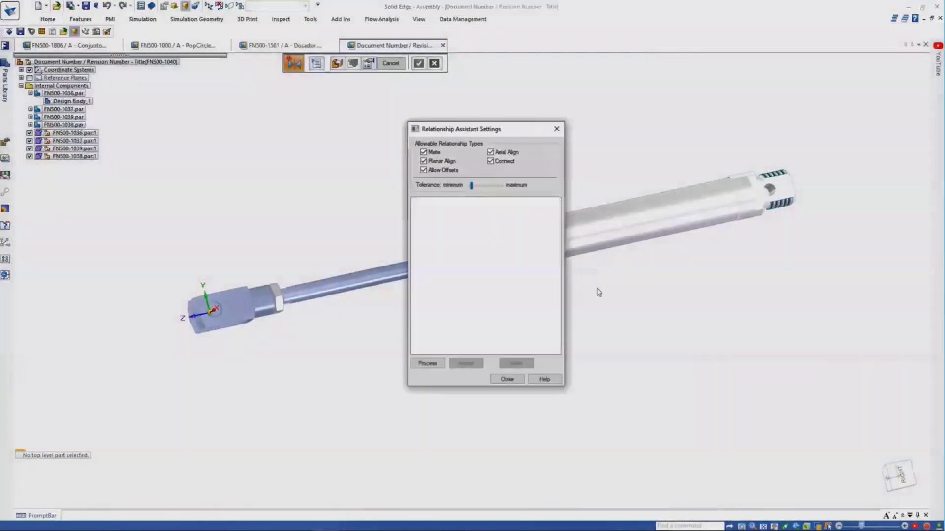
click(427, 364)
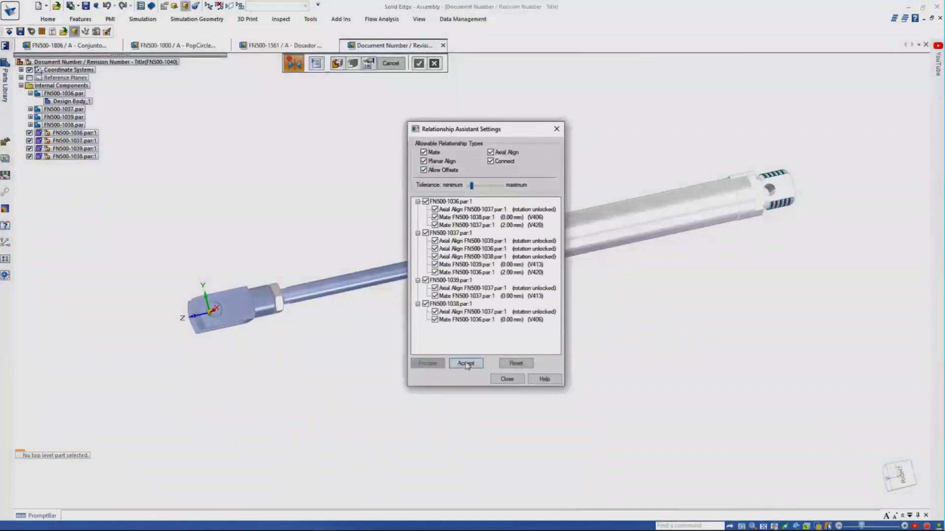
click(466, 364)
click(507, 380)
Drag the rod to check that it slides along the cylinder axis.
right_click(492, 345)
click(489, 339)
drag(256, 300, 210, 316)
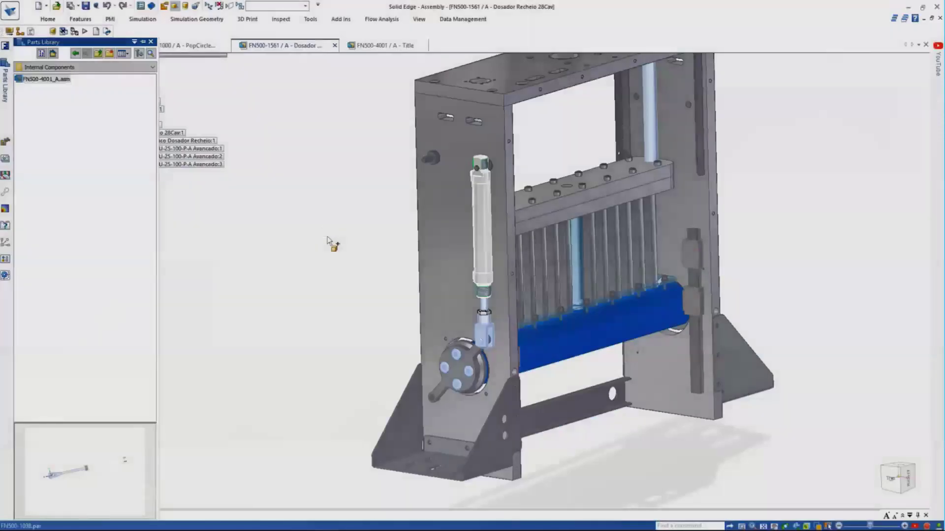
Insert FN500-4001_A.asm and mate/axial-align it to the frame hole and disk linkage.
drag(329, 241, 379, 266)
scroll(380, 266, up, 3)
click(293, 63)
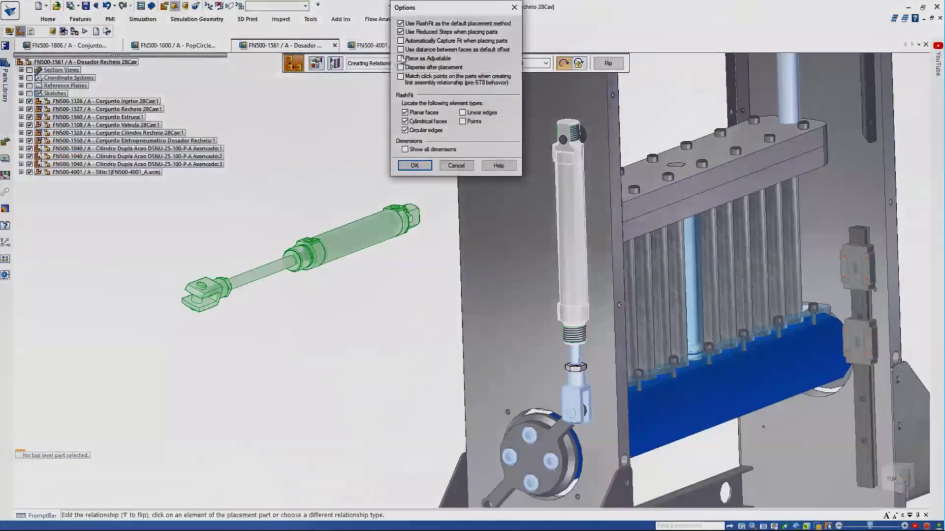
click(413, 166)
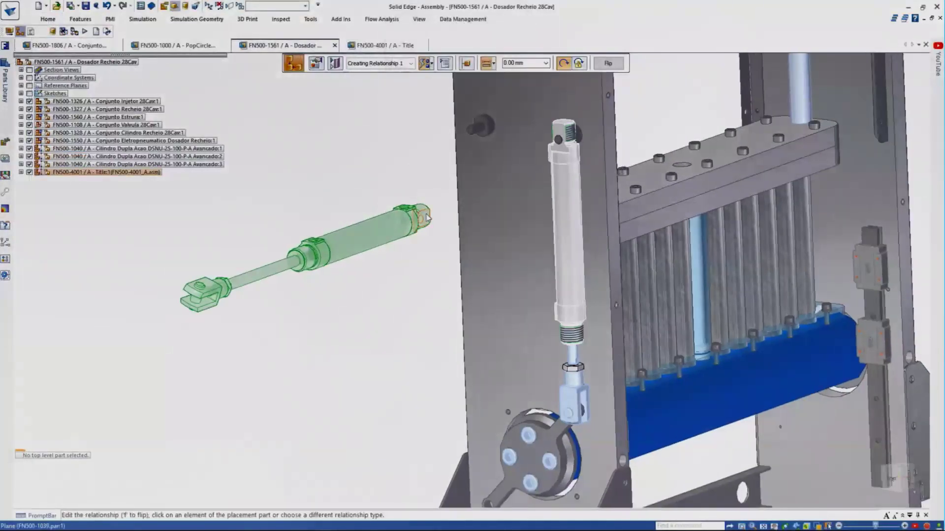
click(478, 124)
right_click(318, 257)
click(339, 289)
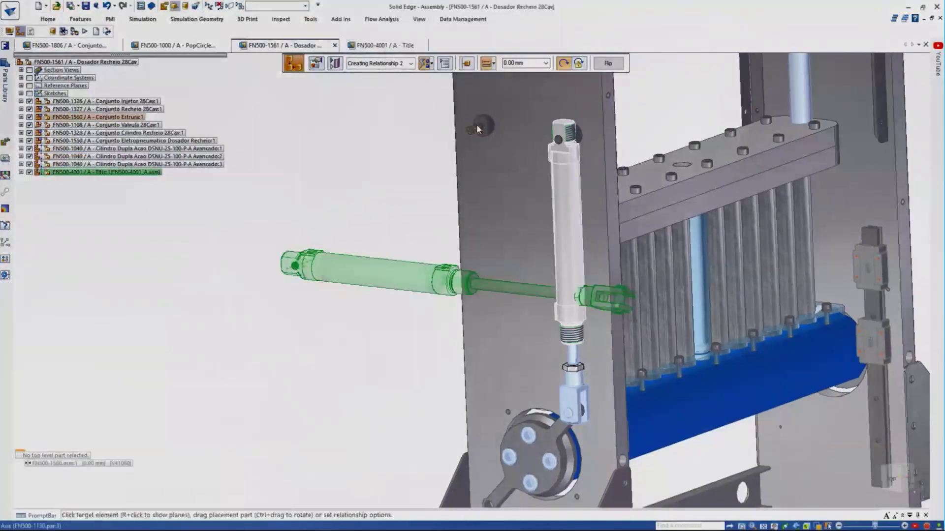
click(478, 128)
click(688, 154)
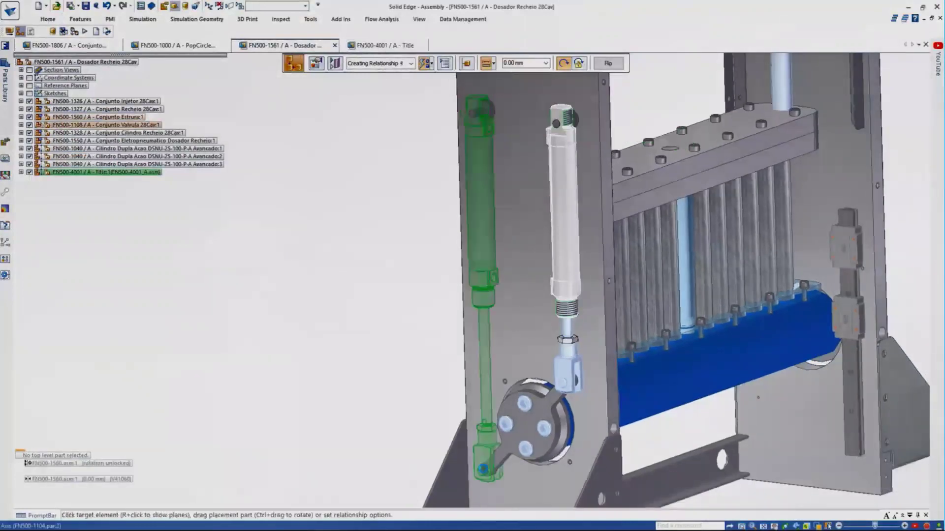
Turn the disk linkage with Drag Component to check both cylinders move.
scroll(365, 407, down, 3)
right_click(327, 274)
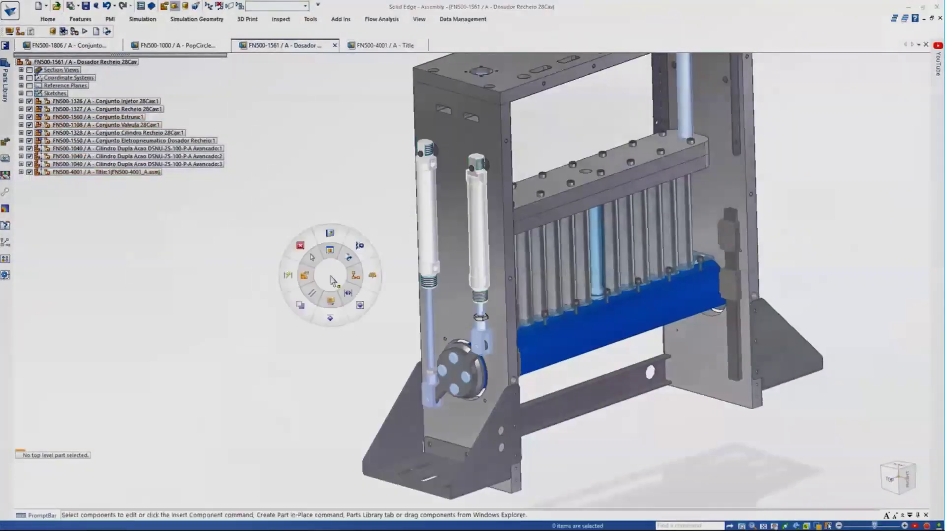
click(327, 237)
drag(758, 251, 758, 234)
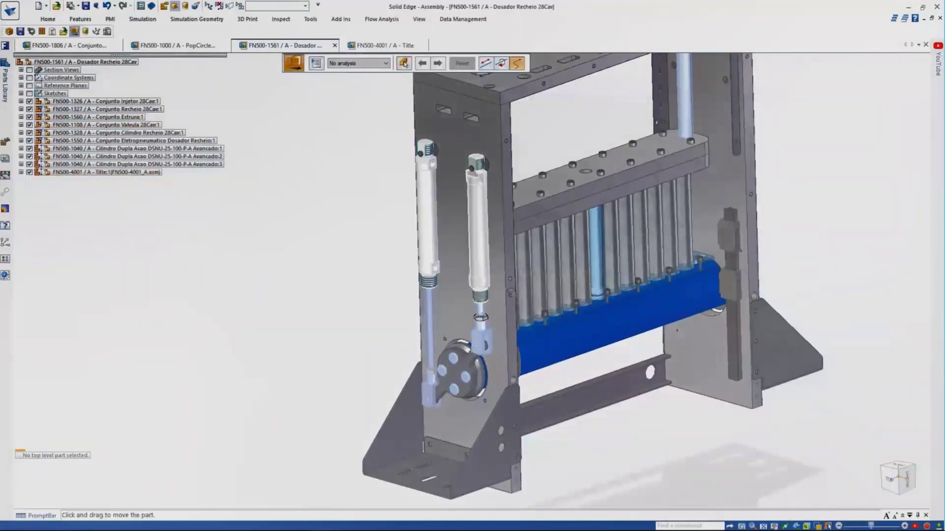
key(Escape)
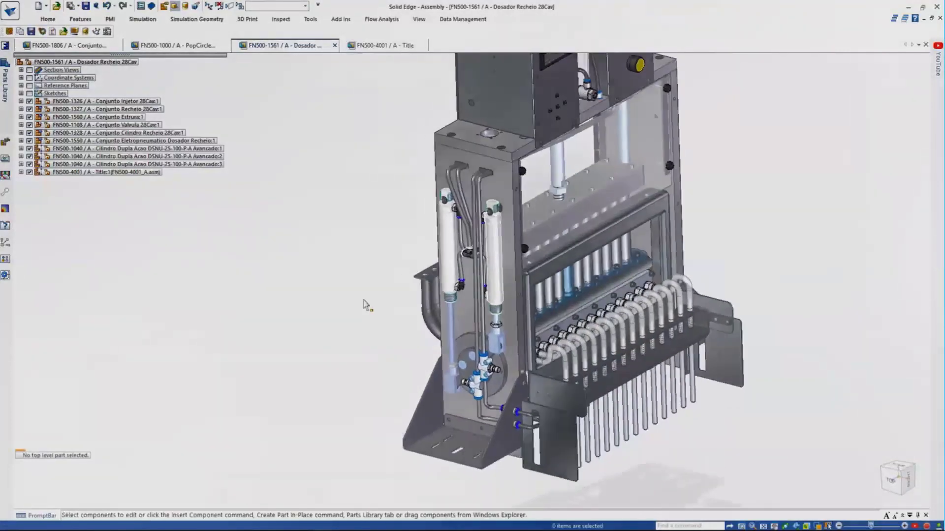
Copy the Title:2 cover through the Inox:20 screw from FN500-1806 into the dosing assembly.
click(91, 47)
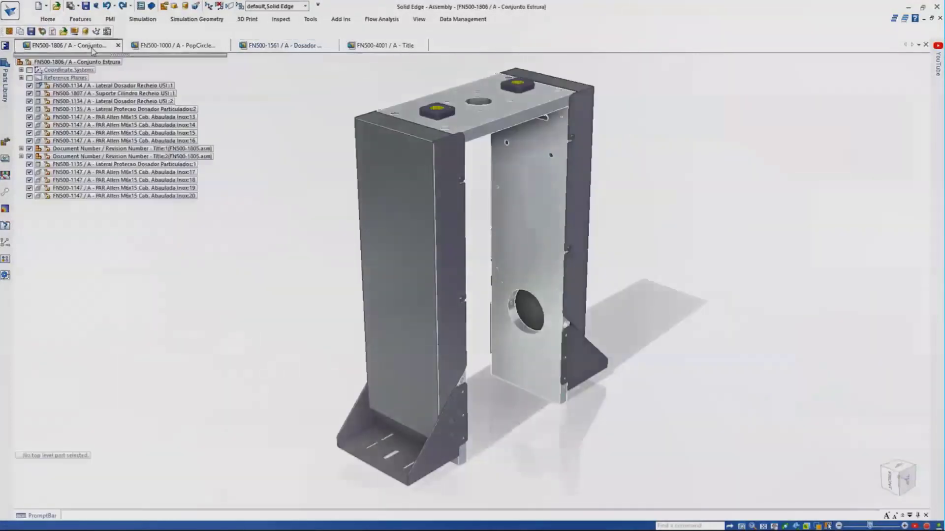
click(207, 157)
shift+click(194, 198)
click(48, 19)
click(57, 62)
click(88, 79)
click(249, 49)
key(ctrl+v)
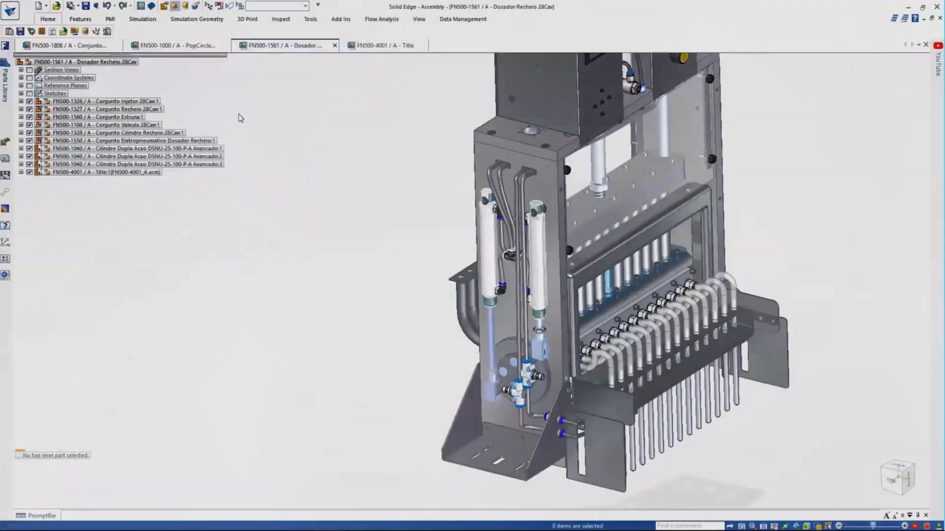
Constrain the pasted cover and screws to the frame top and side with mate and align.
scroll(370, 338, up, 3)
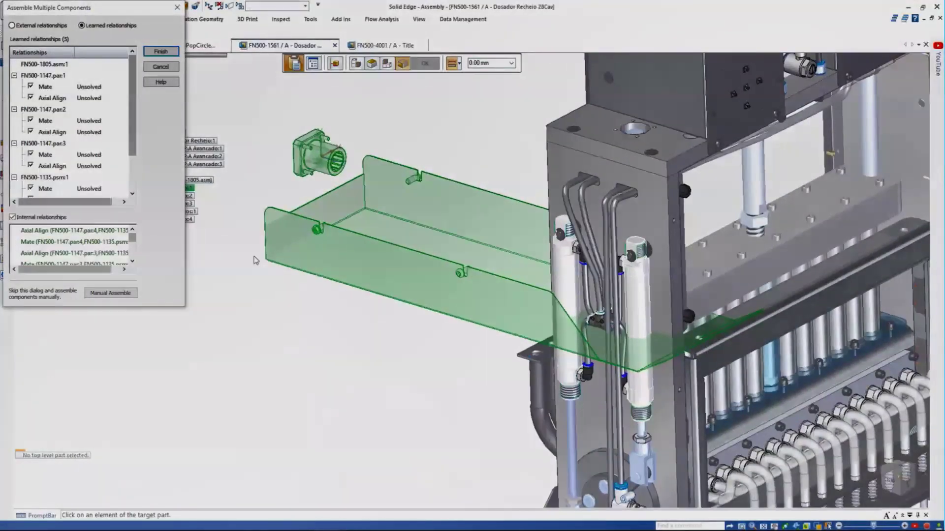
click(37, 25)
click(657, 136)
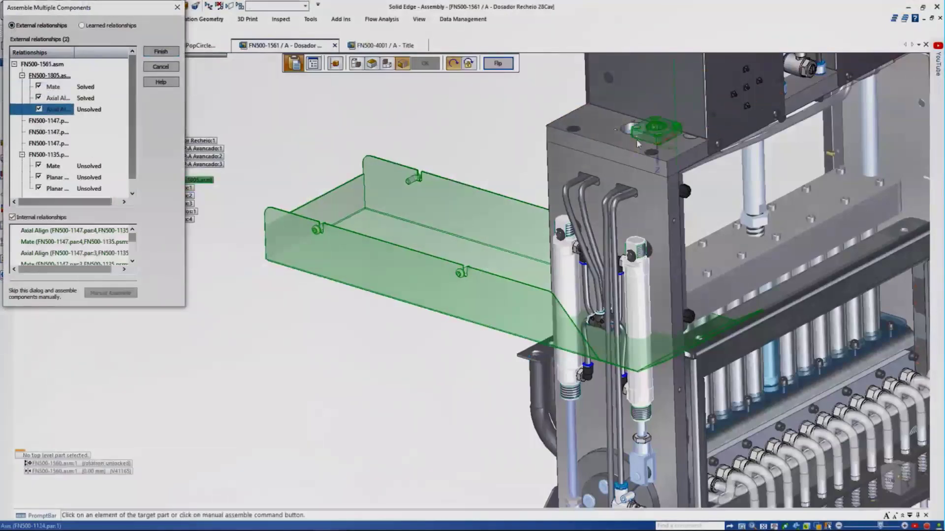
click(637, 140)
click(671, 195)
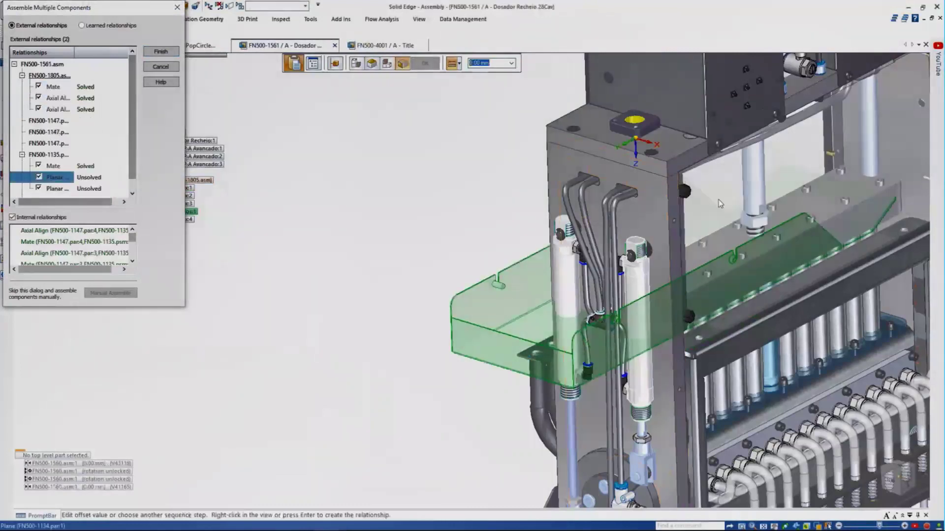
right_click(718, 203)
click(671, 152)
right_click(671, 152)
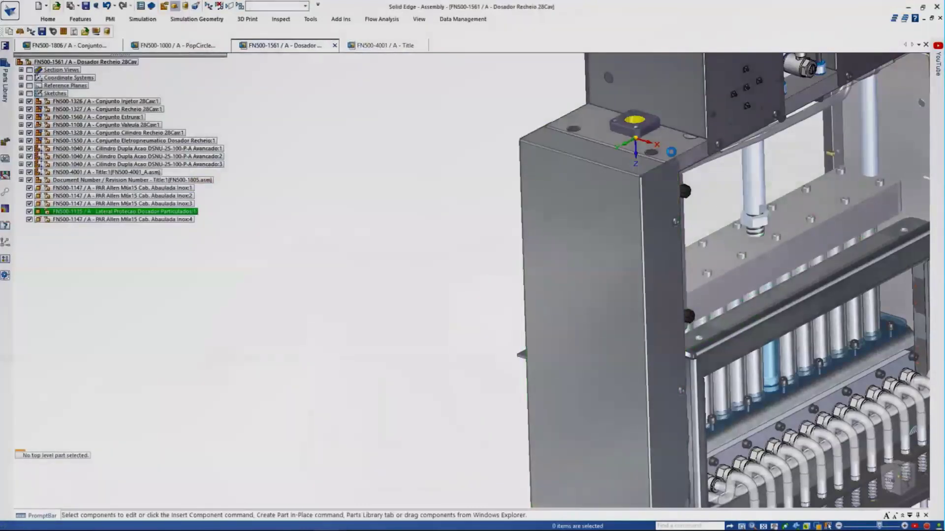
Edit the placement relationships of the upper and lower side-panel screws.
middle_drag(481, 154, 377, 190)
scroll(376, 189, up, 2)
click(540, 212)
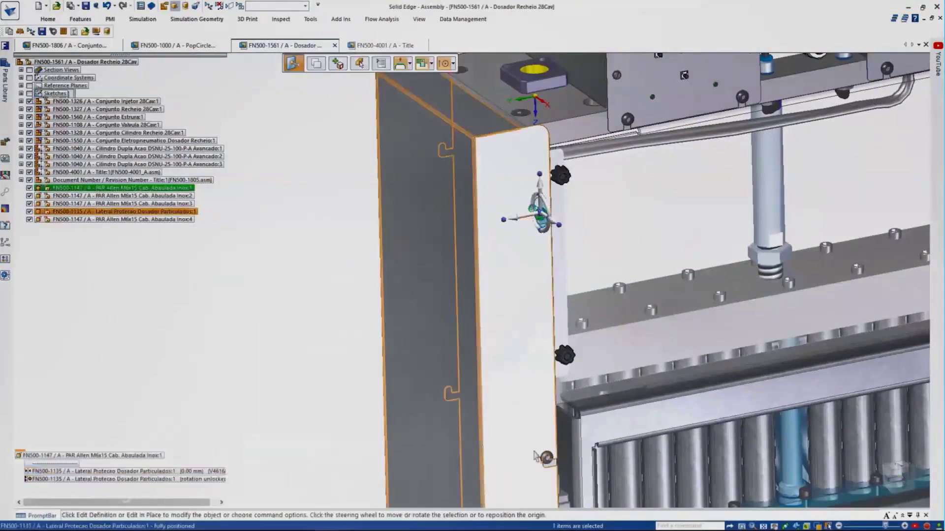
click(538, 457)
click(202, 482)
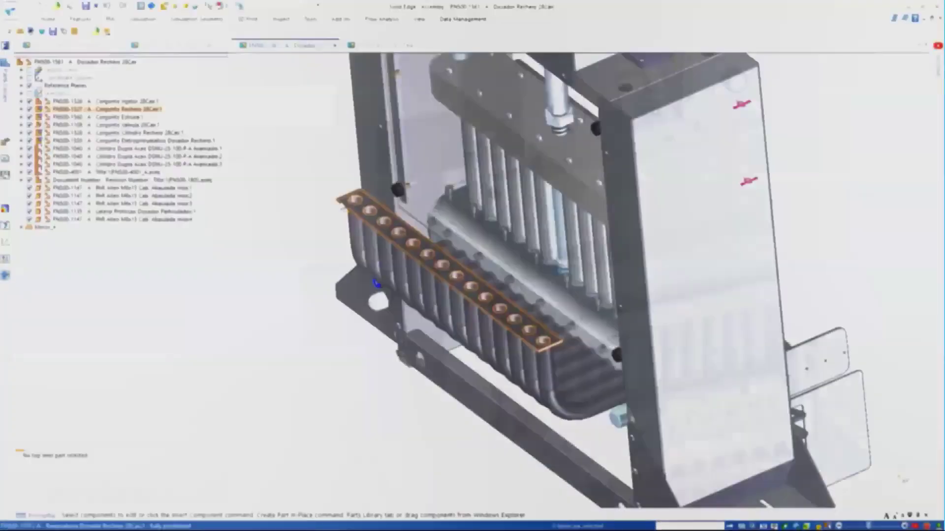
click(320, 204)
Open the reservoir part and add a 120° mitred flange on the plate edge.
right_click(290, 196)
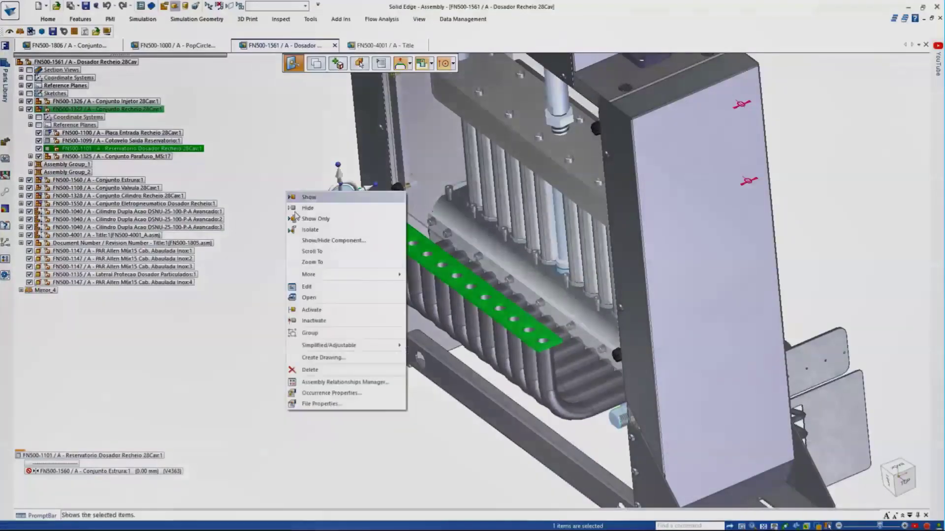
click(309, 297)
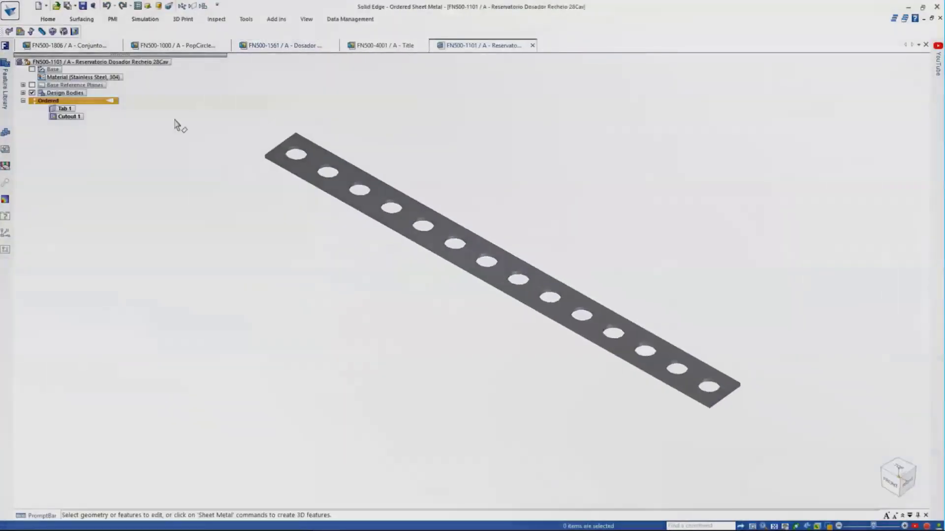
click(48, 19)
click(219, 37)
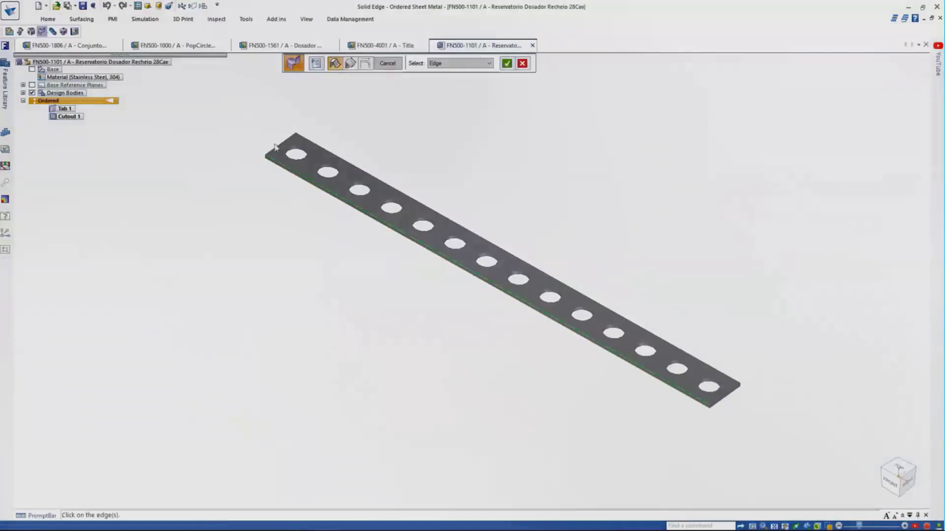
click(756, 369)
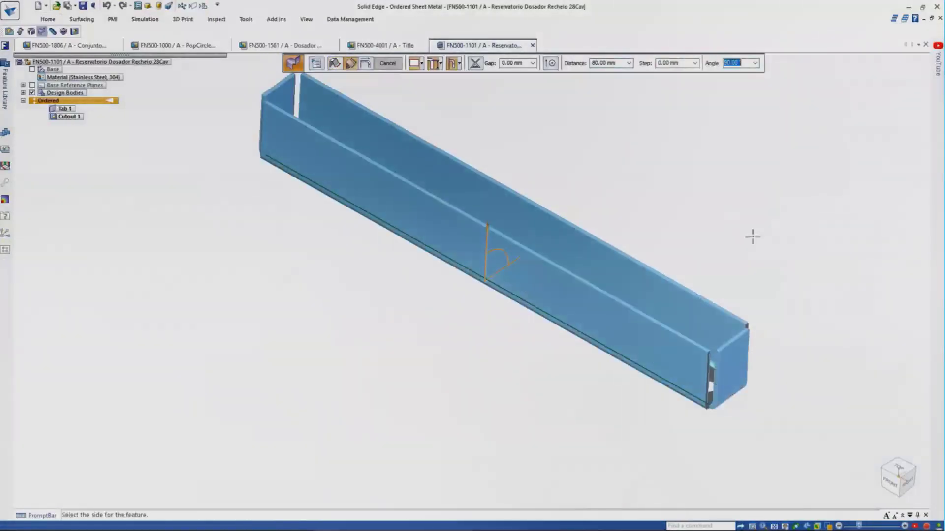
text(120)
key(Tab)
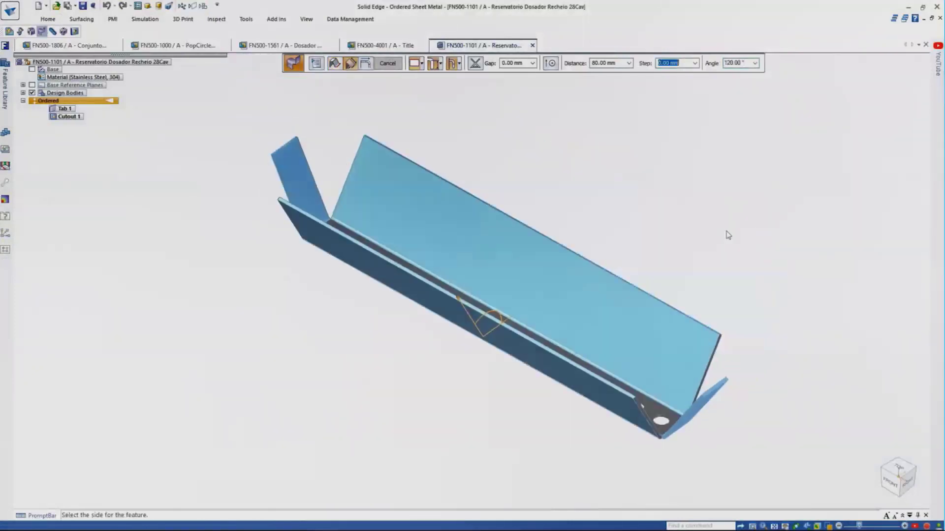
click(319, 65)
click(414, 198)
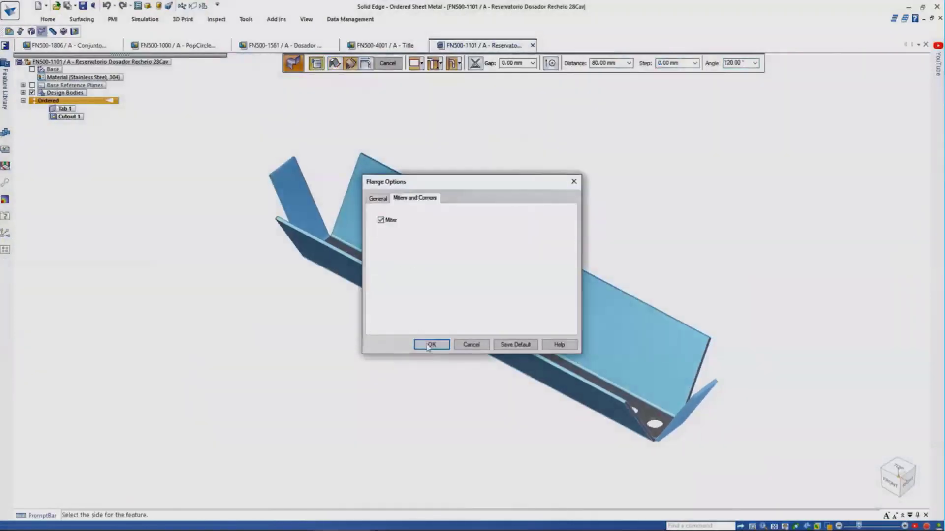
click(429, 345)
click(513, 138)
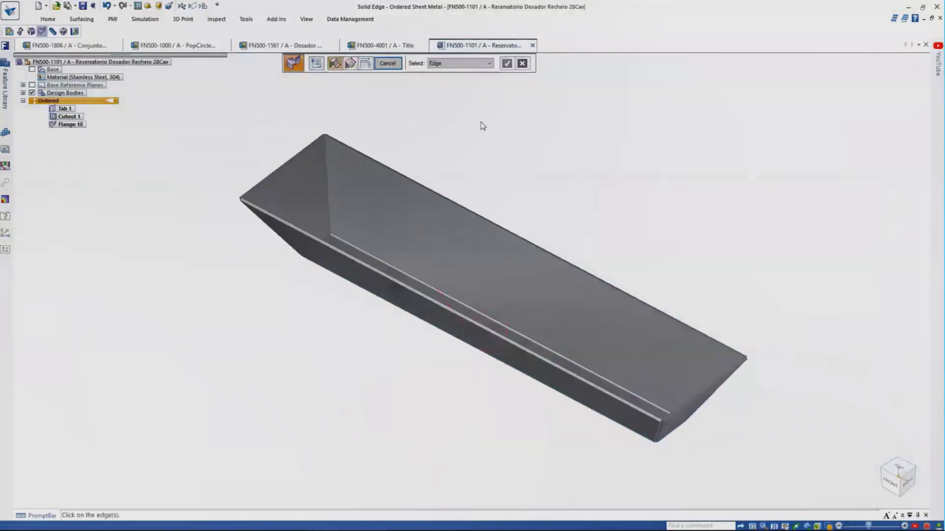
click(388, 65)
Add a second 250 mm flange at 150° to close the tank.
click(53, 21)
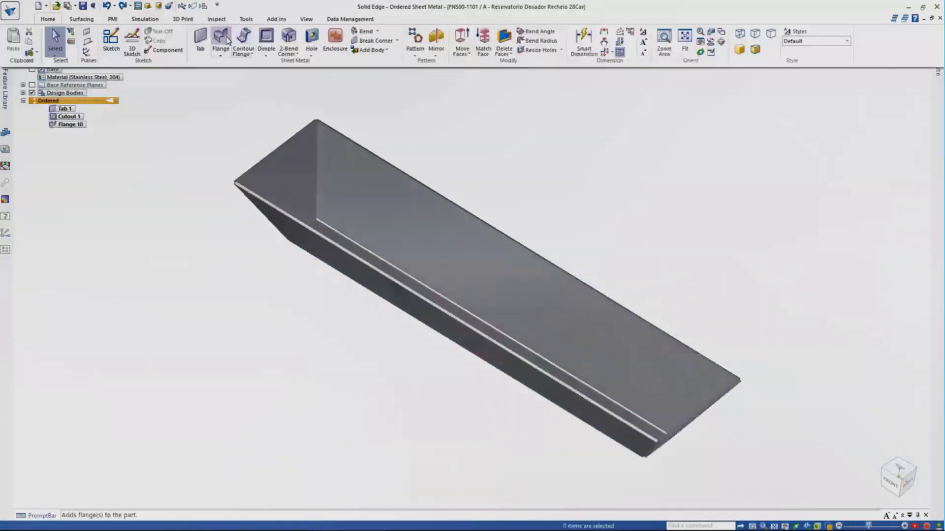
click(224, 42)
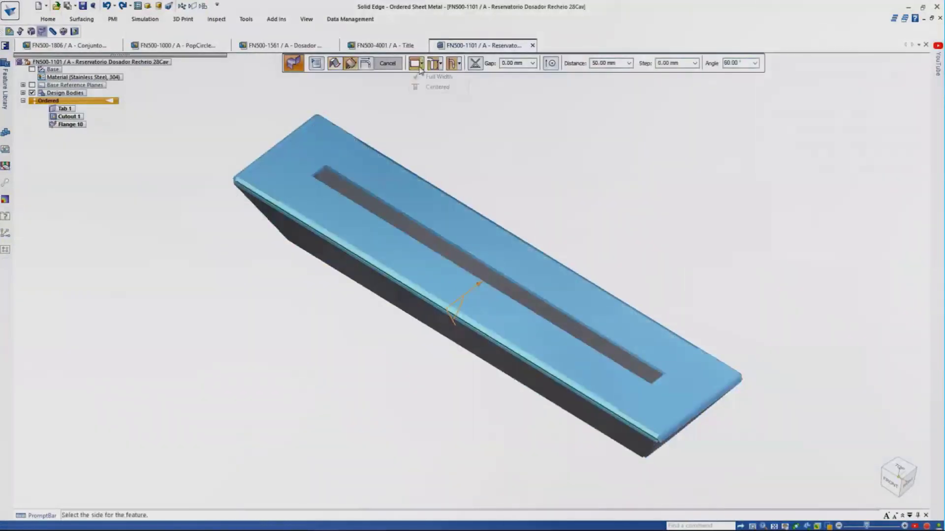
click(446, 86)
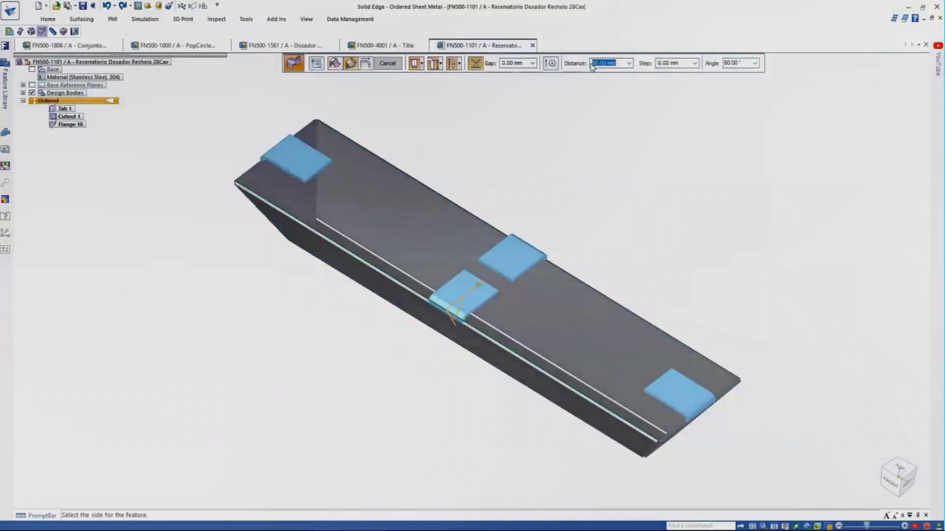
key(Tab)
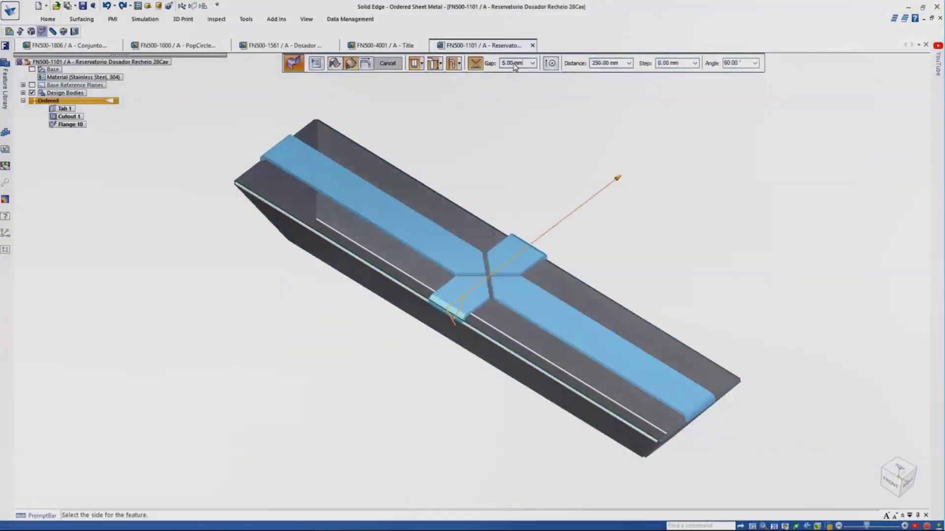
key(Return)
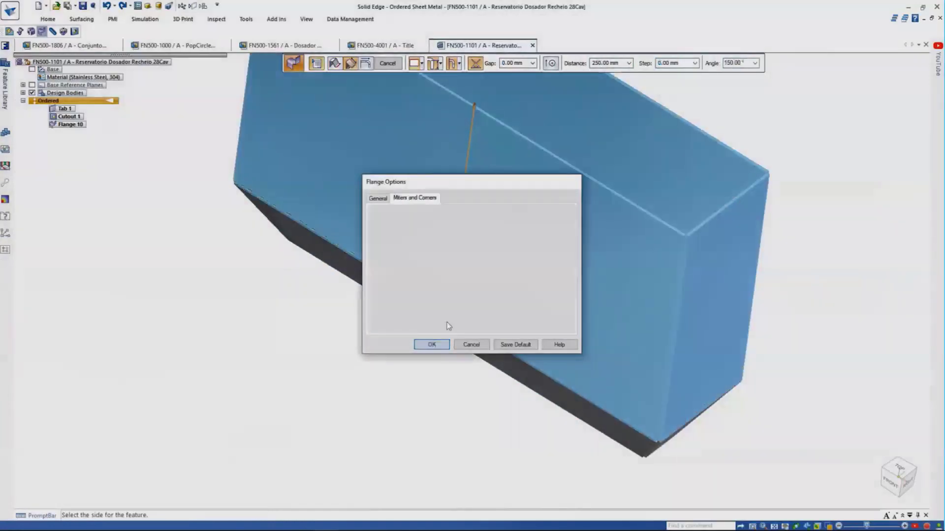
click(428, 341)
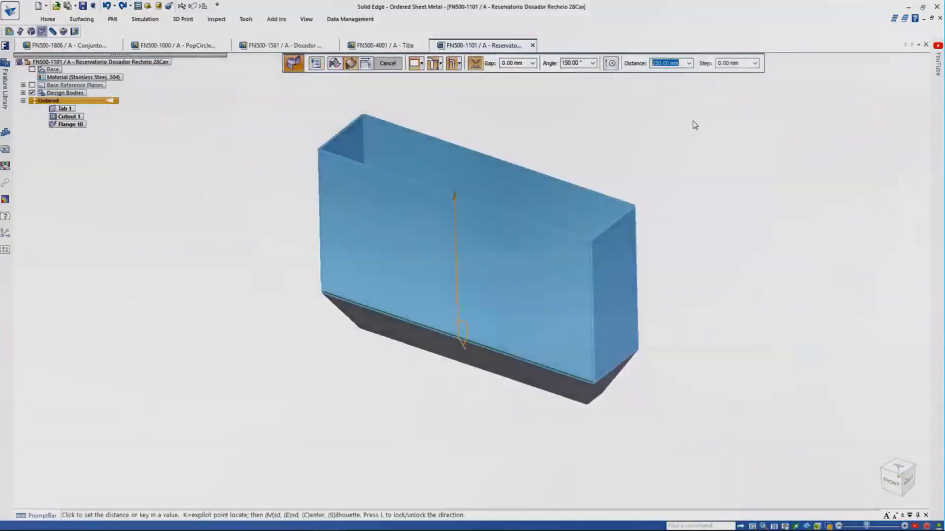
click(693, 124)
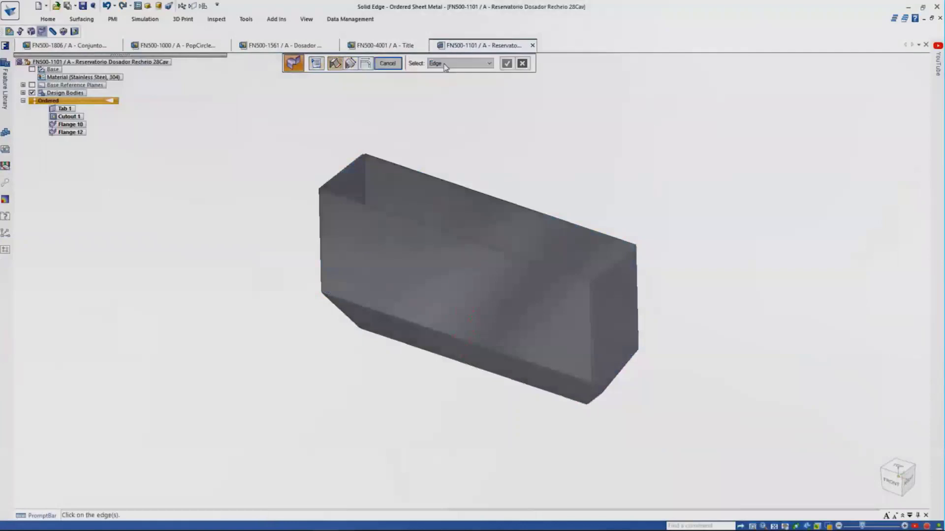
key(Escape)
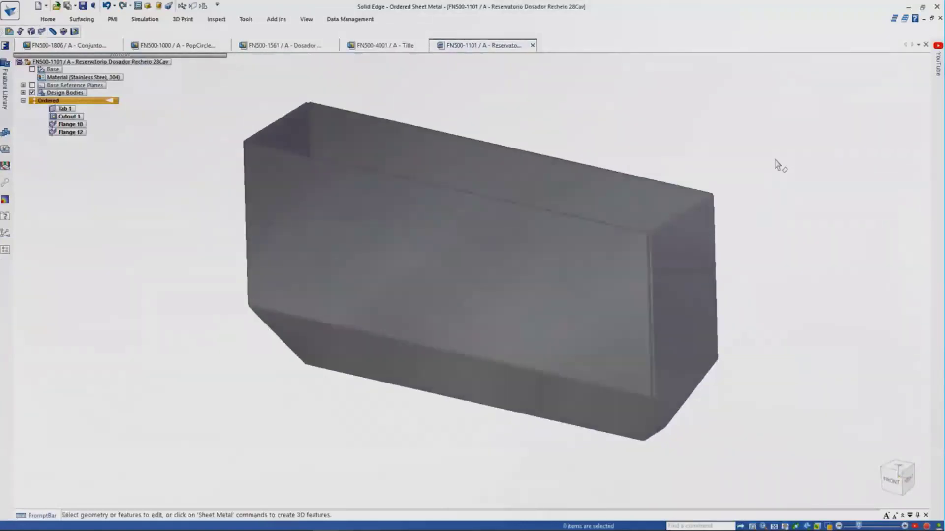
click(306, 20)
click(392, 51)
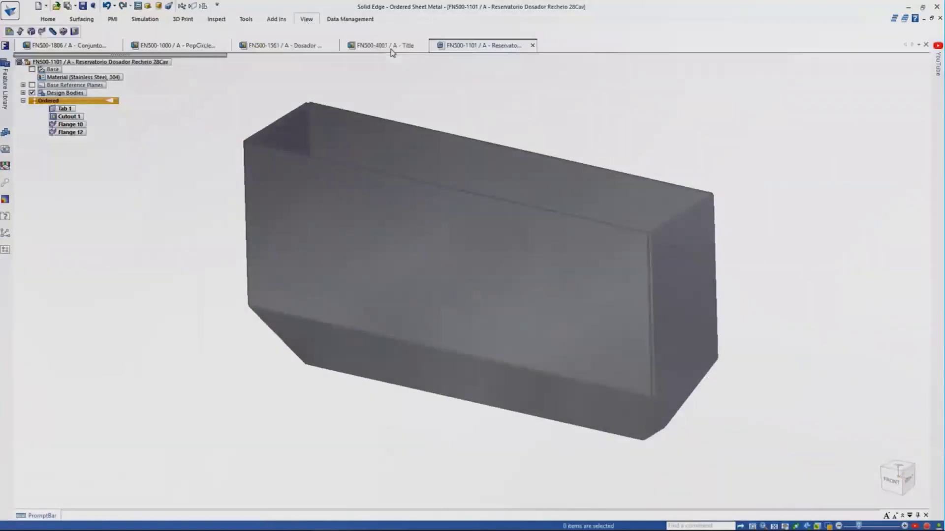
Choose the Finamac decal JPG from the Working folder for the tank's front face.
click(489, 236)
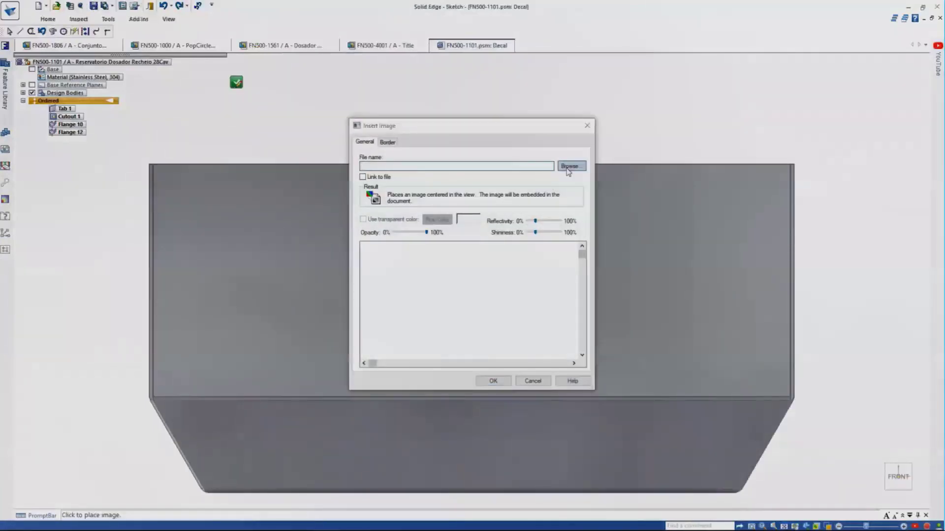
click(570, 166)
double_click(519, 211)
click(850, 451)
click(856, 492)
click(522, 212)
click(854, 466)
click(494, 381)
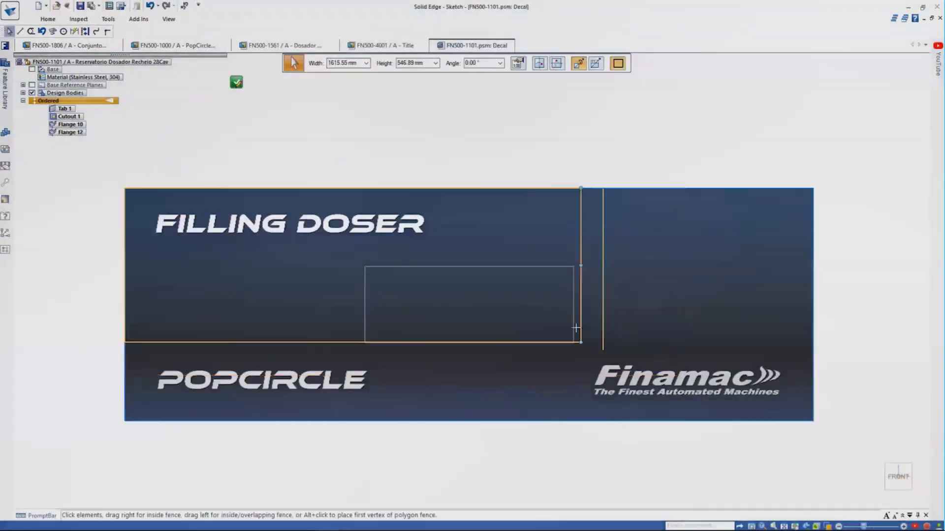
Shrink the decal and centre it on the plate's top edge, dimensioned 50 below it.
drag(576, 327, 574, 332)
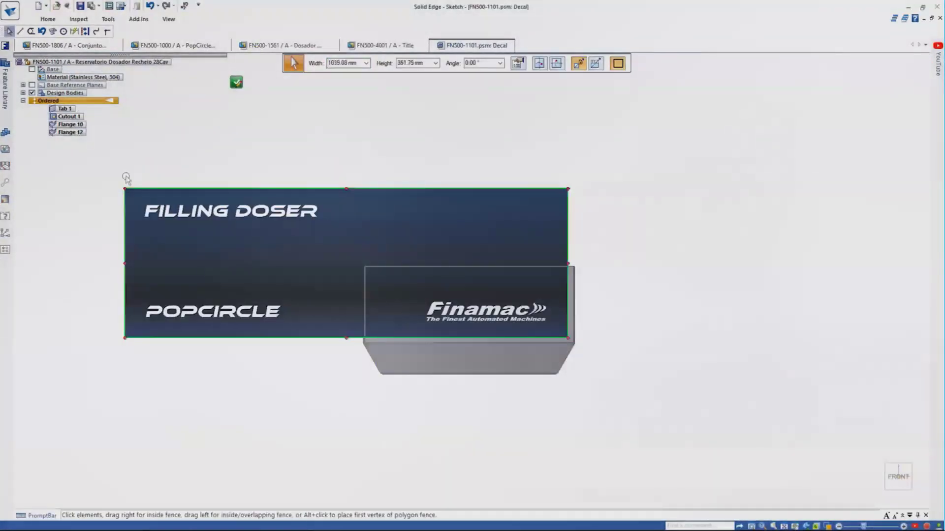
drag(319, 274, 372, 294)
scroll(391, 301, up, 5)
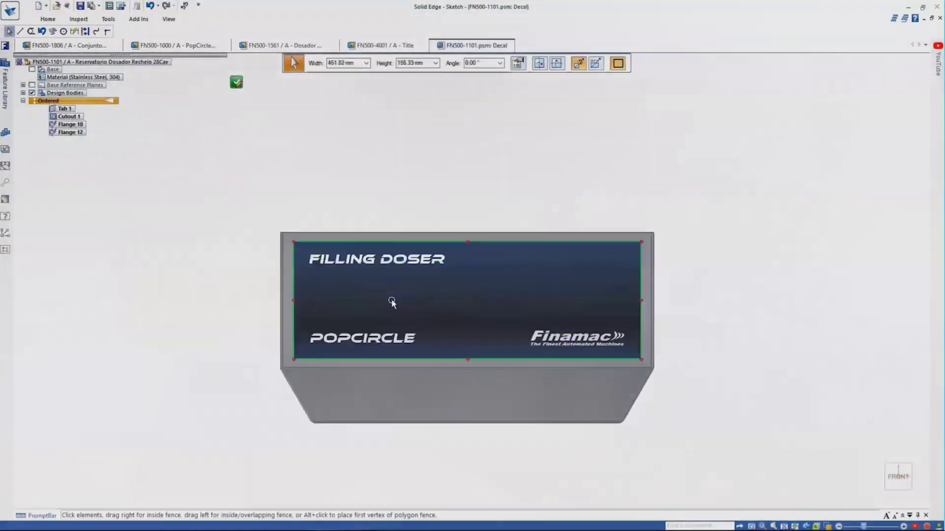
click(291, 152)
click(48, 19)
click(233, 42)
click(465, 194)
click(465, 207)
right_drag(430, 156, 401, 155)
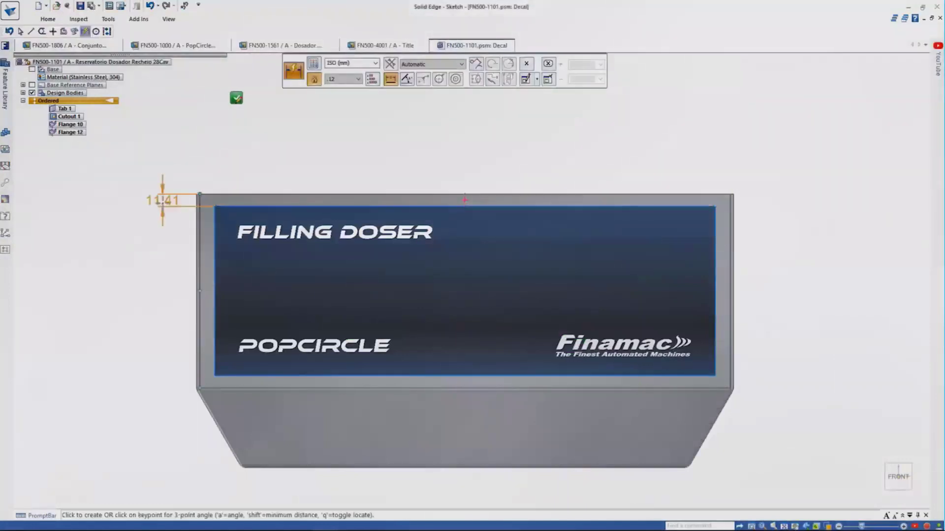
key(Return)
click(236, 98)
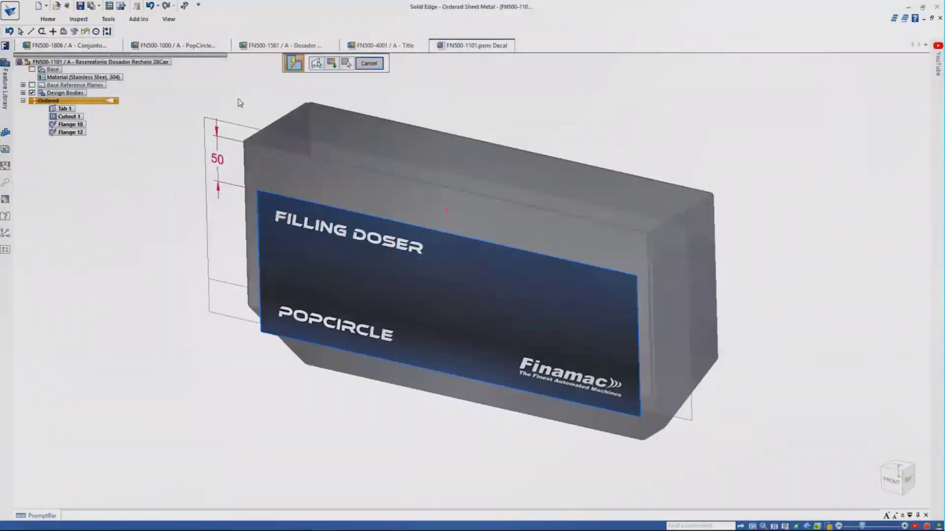
Place the decal on the front face and change its top offset to 10.
click(650, 416)
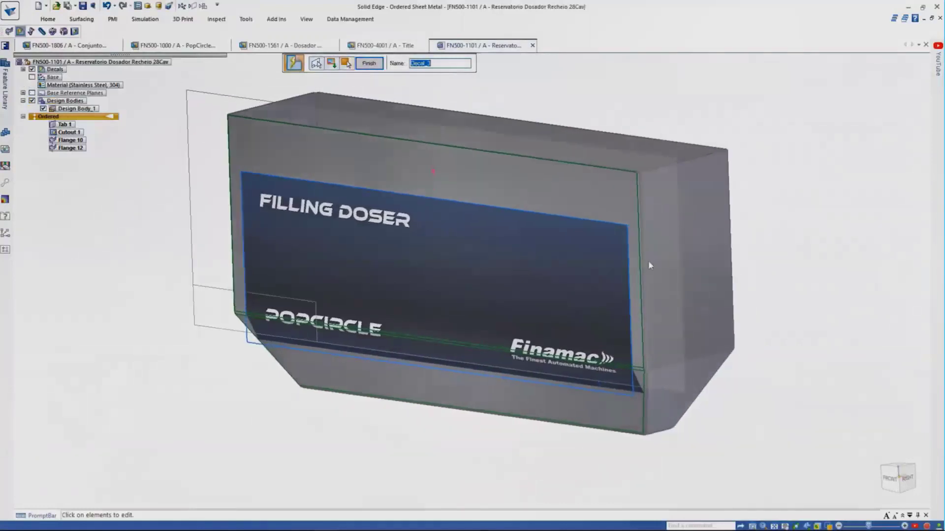
click(332, 67)
text(10)
key(Return)
click(237, 98)
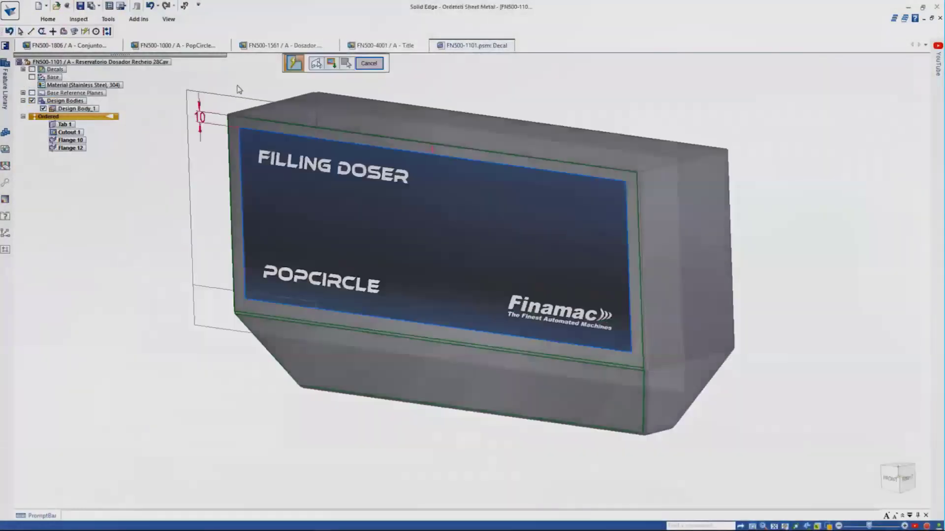
key(Escape)
click(206, 46)
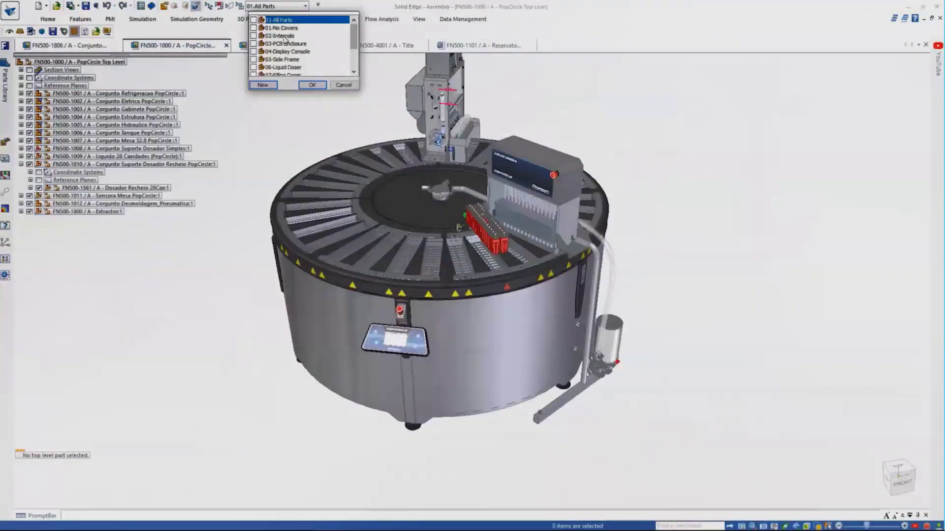
Show the Side Frame configuration and open FN500-1250 in its own window.
click(283, 79)
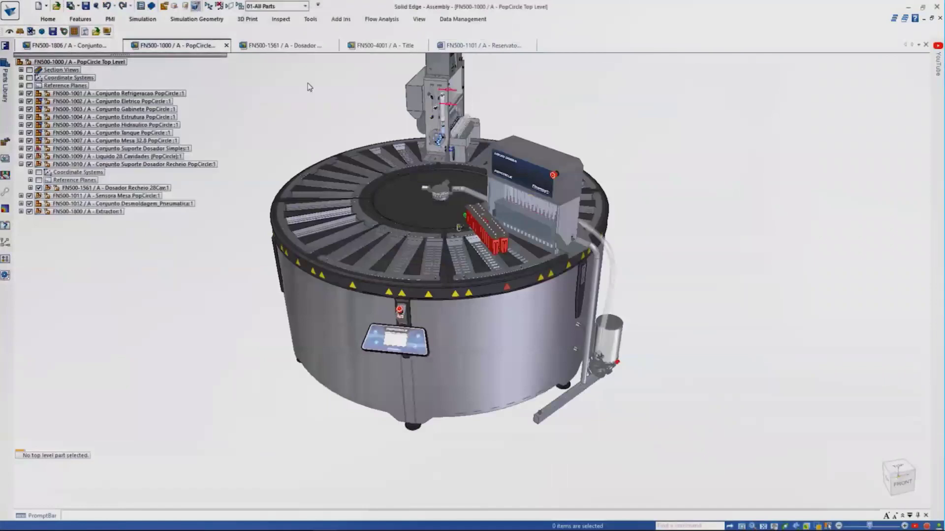
right_click(530, 214)
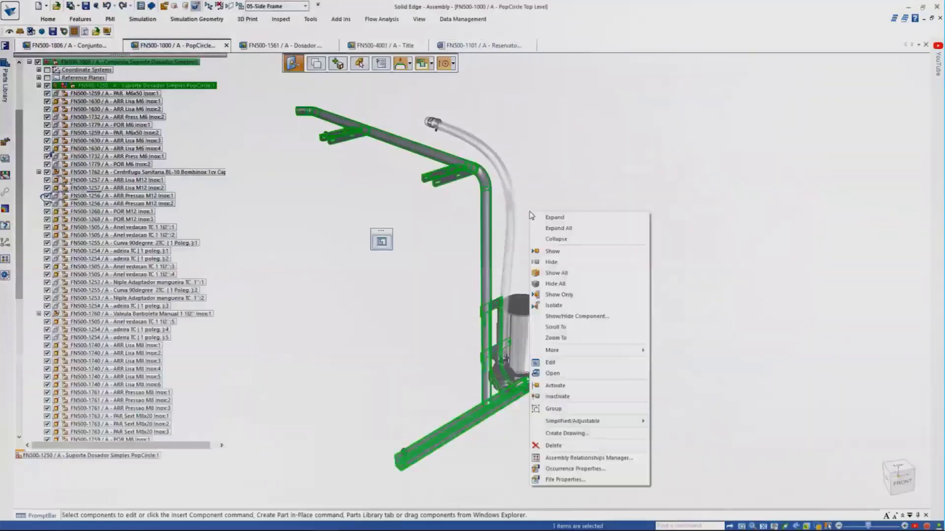
click(561, 373)
middle_drag(430, 242, 395, 204)
scroll(396, 204, up, 3)
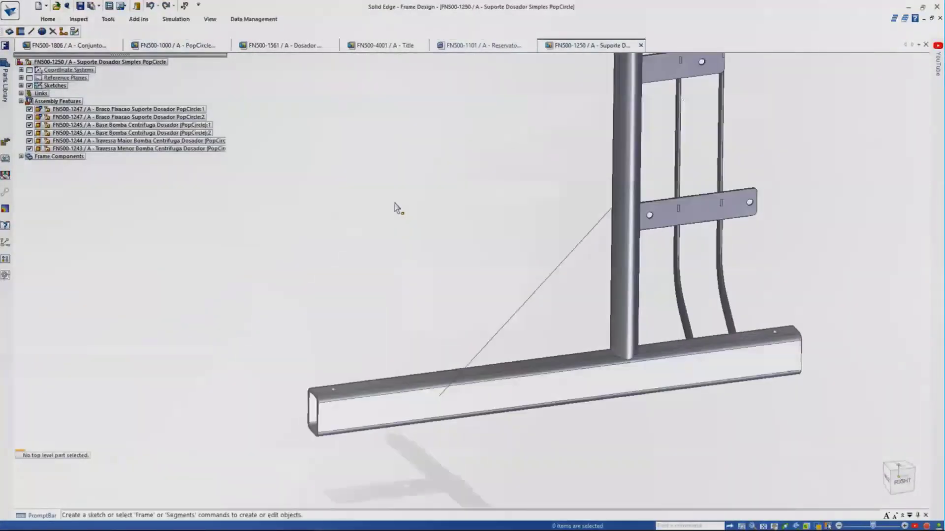
Add a diagonal tube along the sketch line with a 5.00 mm weld gap.
click(487, 264)
right_click(426, 262)
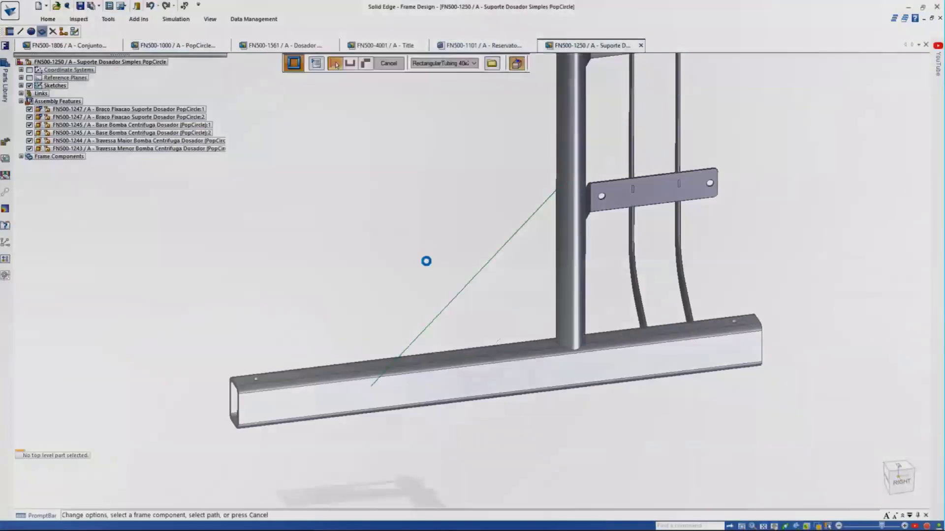
middle_drag(426, 262, 403, 244)
scroll(403, 244, up, 3)
click(316, 67)
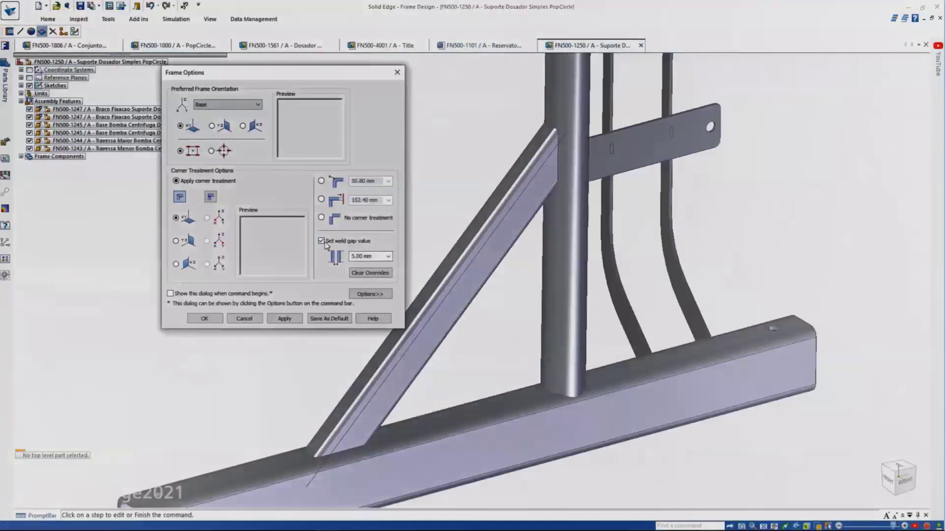
click(207, 323)
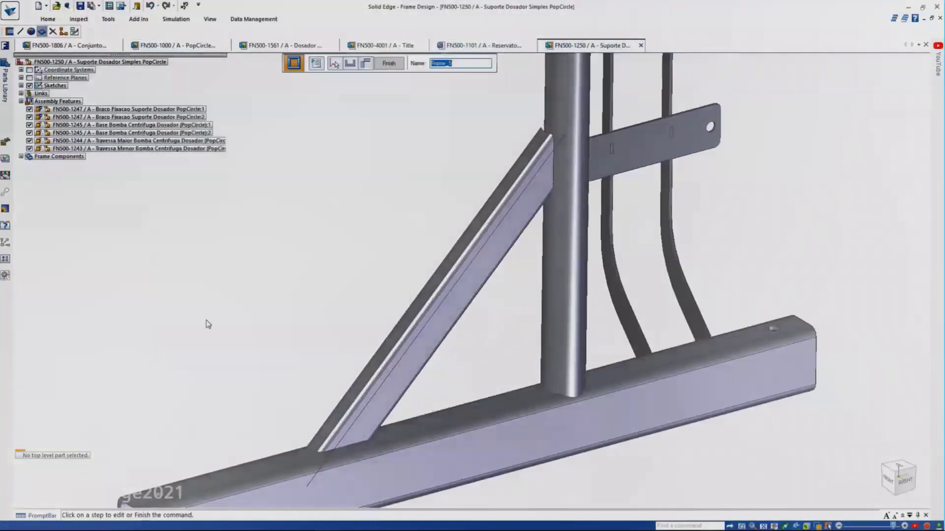
right_click(207, 323)
key(Escape)
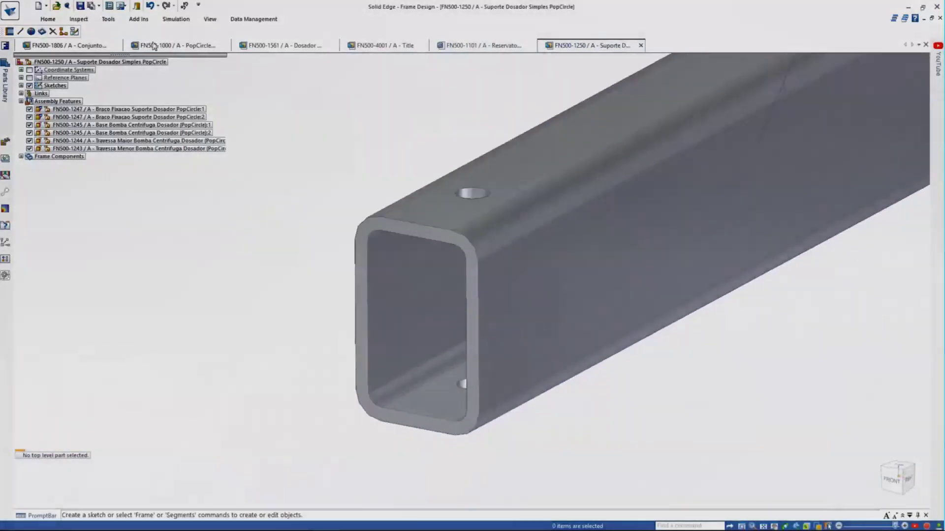
Cap the bottom tube's end with a 2 mm ABS Plastic, high impact end cap.
click(48, 18)
click(522, 42)
triple_click(356, 139)
text(2)
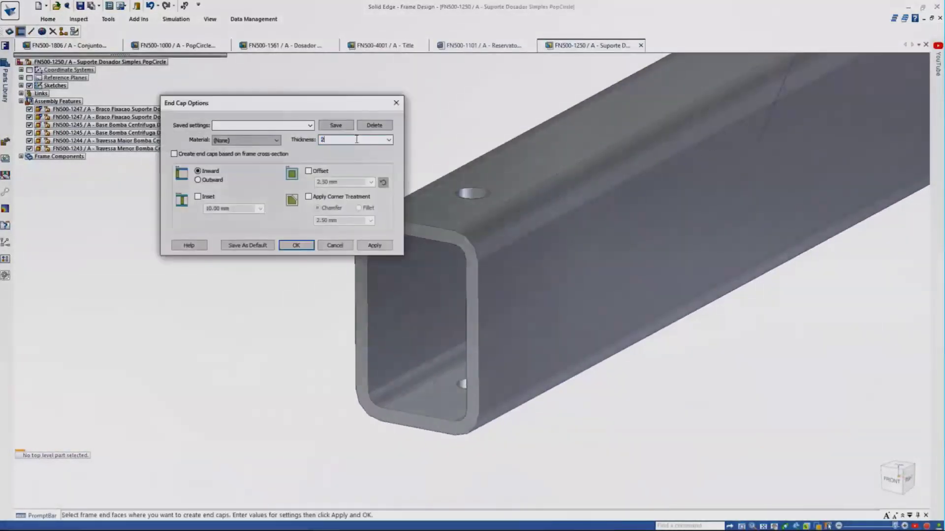
click(277, 140)
click(270, 182)
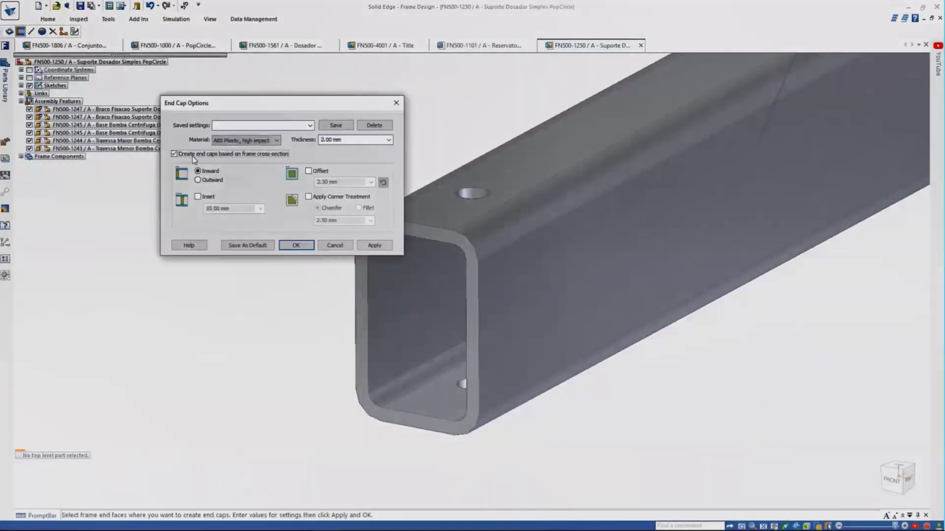
click(357, 277)
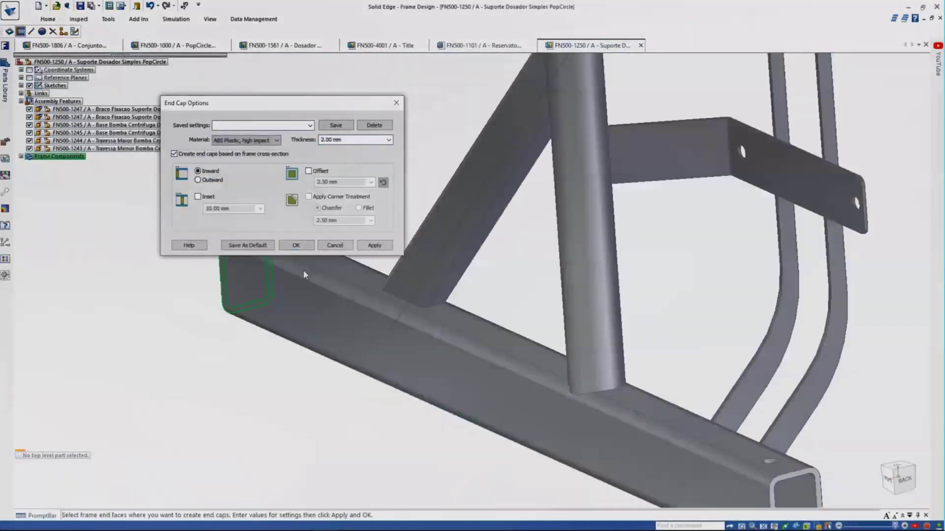
click(605, 310)
click(295, 245)
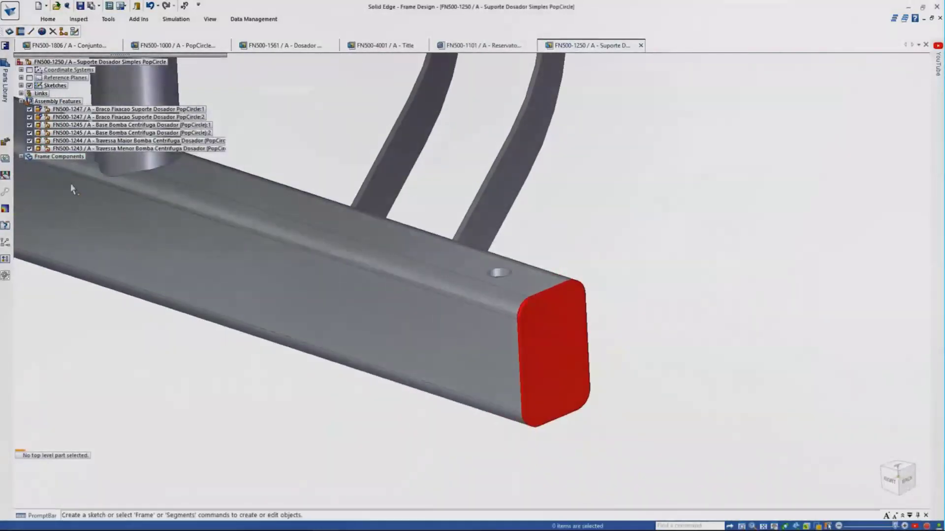
Edit EndCap_6:1 to apply an inset so the cap sits inside the tube.
click(30, 164)
click(40, 179)
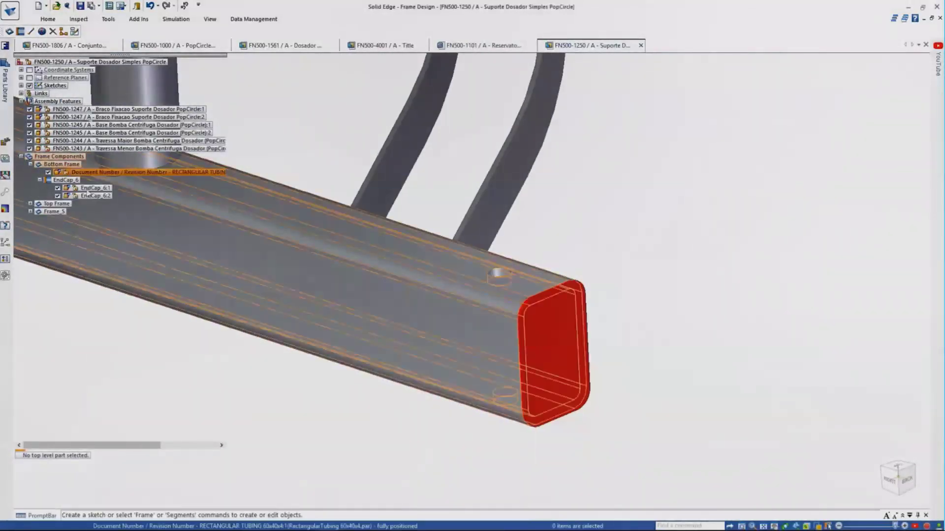
click(90, 189)
click(471, 282)
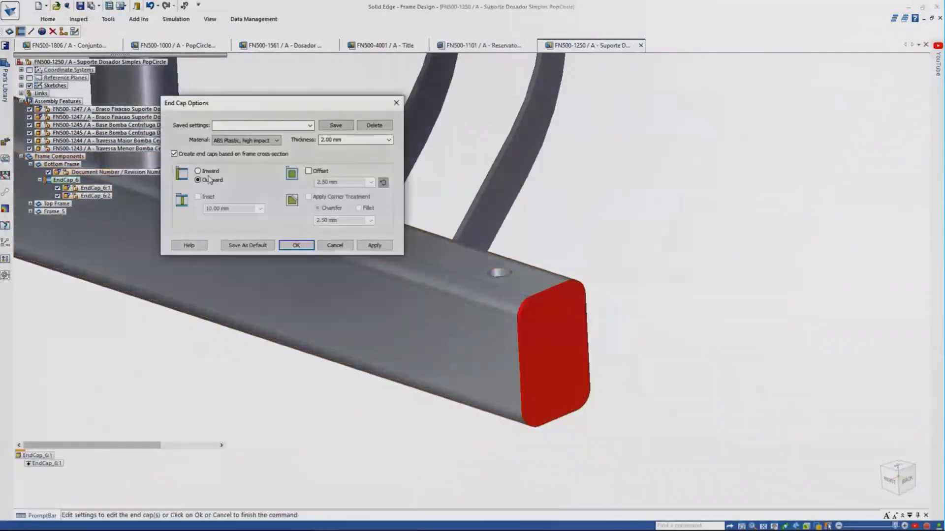
click(372, 246)
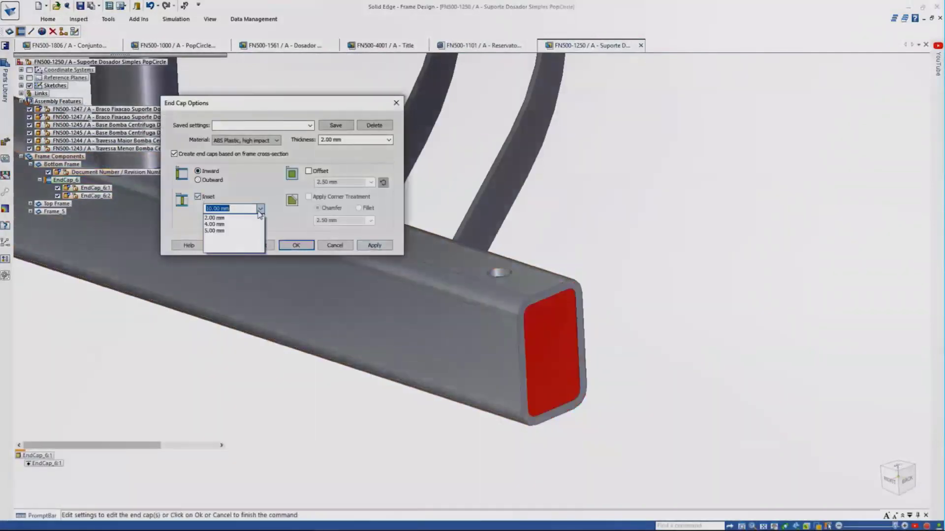
click(307, 243)
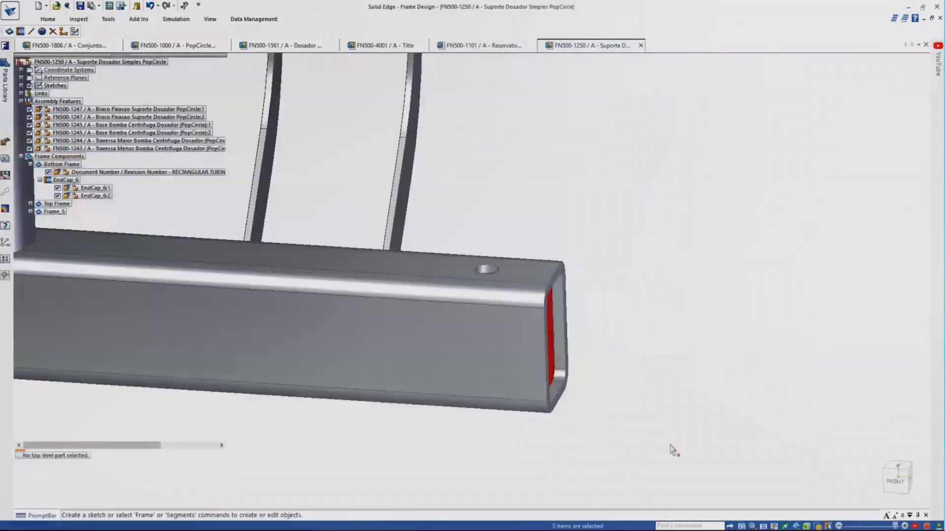
Close Frame Design and return to the assembly.
right_drag(670, 445, 638, 411)
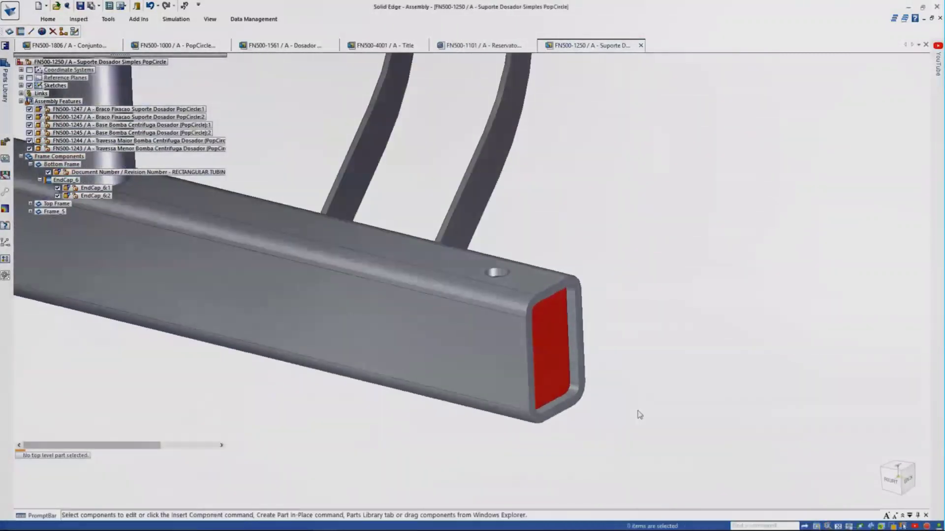
click(47, 19)
click(186, 54)
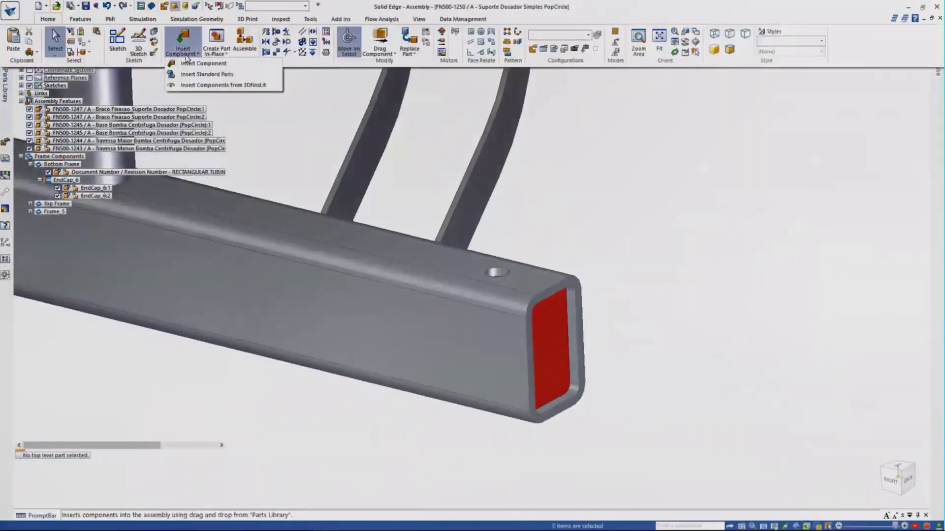
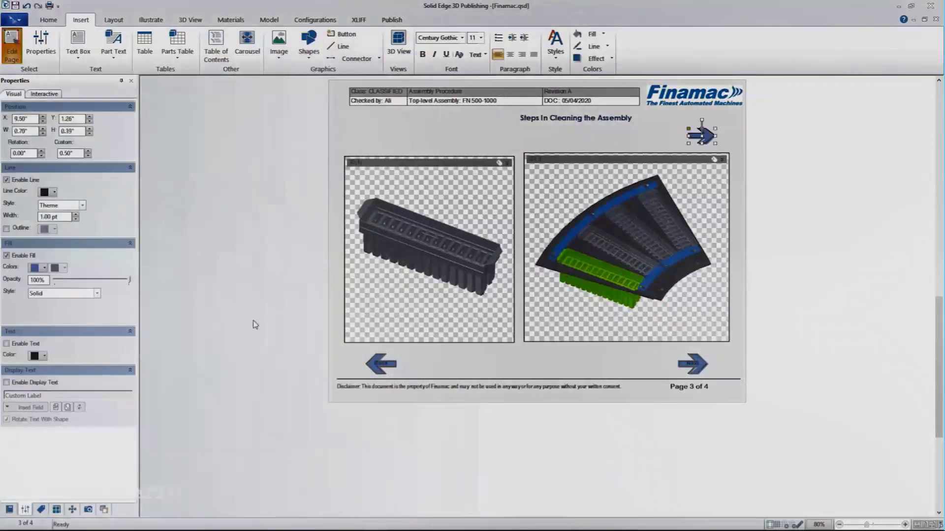
Make the arrow advance to the next Mold Assembly illustration, starting at Full Assembly, with no transition.
click(29, 180)
click(77, 132)
click(486, 249)
click(434, 276)
click(485, 269)
click(433, 290)
click(484, 308)
click(484, 308)
click(413, 332)
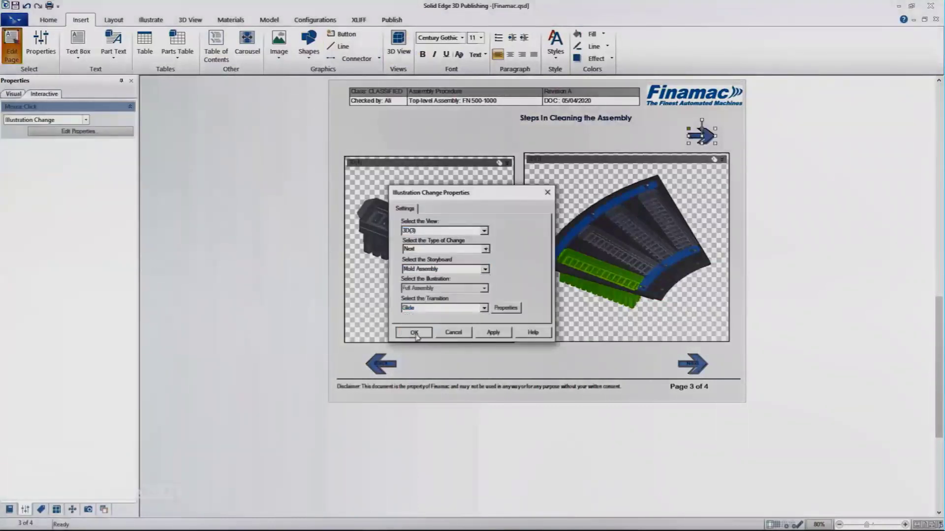
Duplicate the arrow left of the original, rotate it to point back, and set its click action.
key(ctrl+c)
key(ctrl+v)
drag(724, 152, 673, 136)
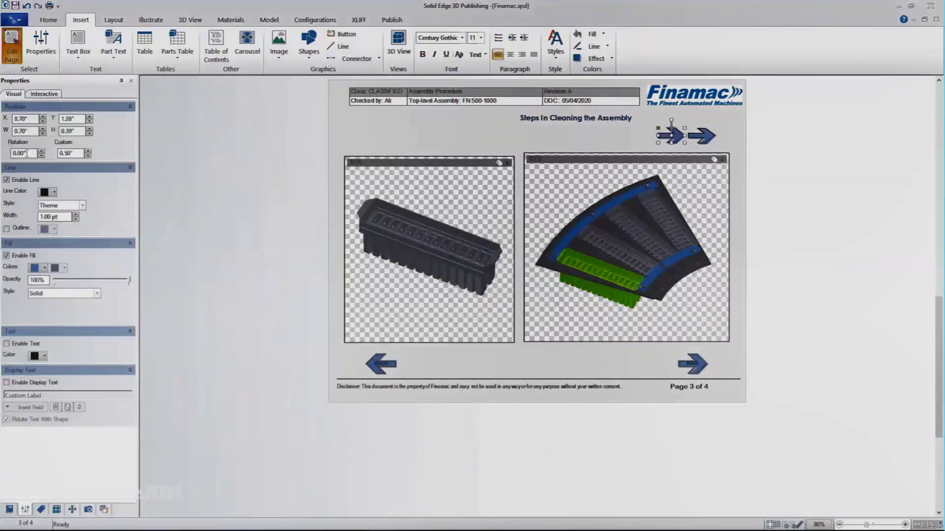
key(Return)
click(44, 93)
click(79, 131)
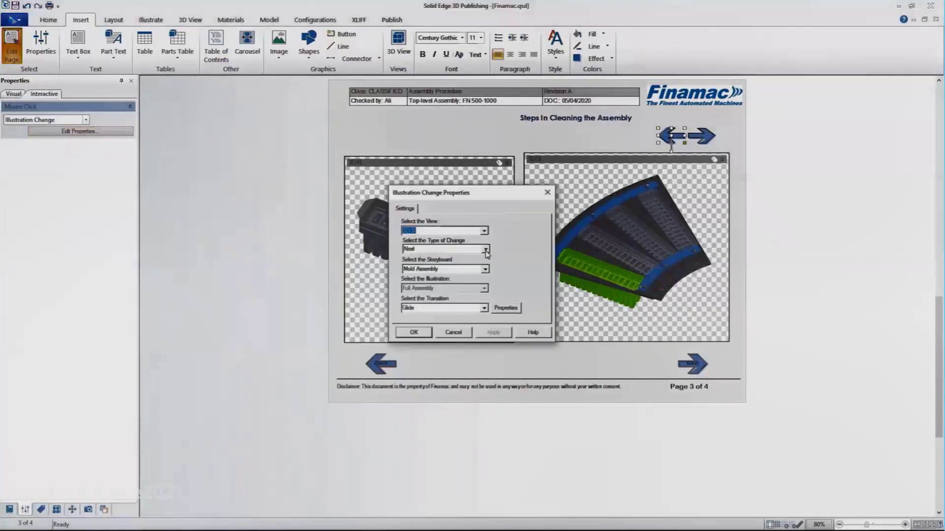
click(414, 332)
Add an illustration-linked caption above the left view, hiding field names and dropping the Auto # field.
click(265, 179)
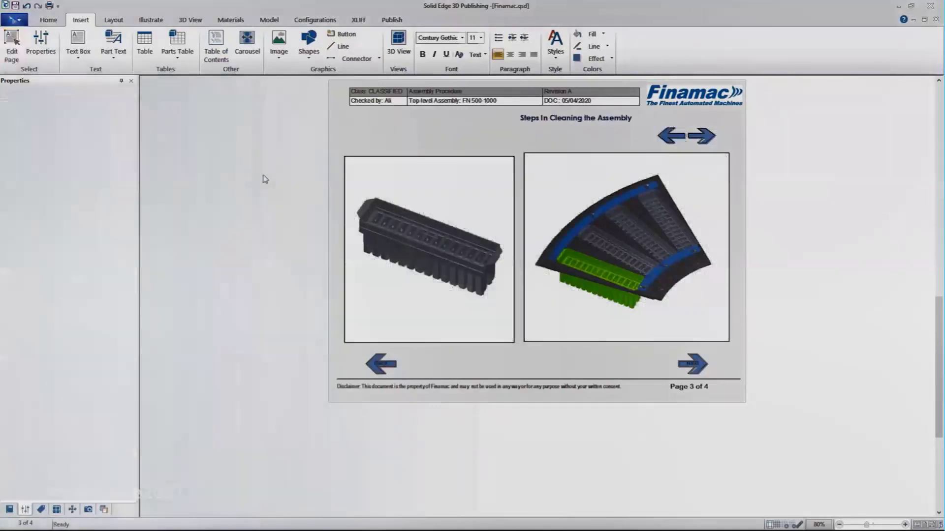
click(111, 56)
click(129, 93)
drag(335, 110, 501, 153)
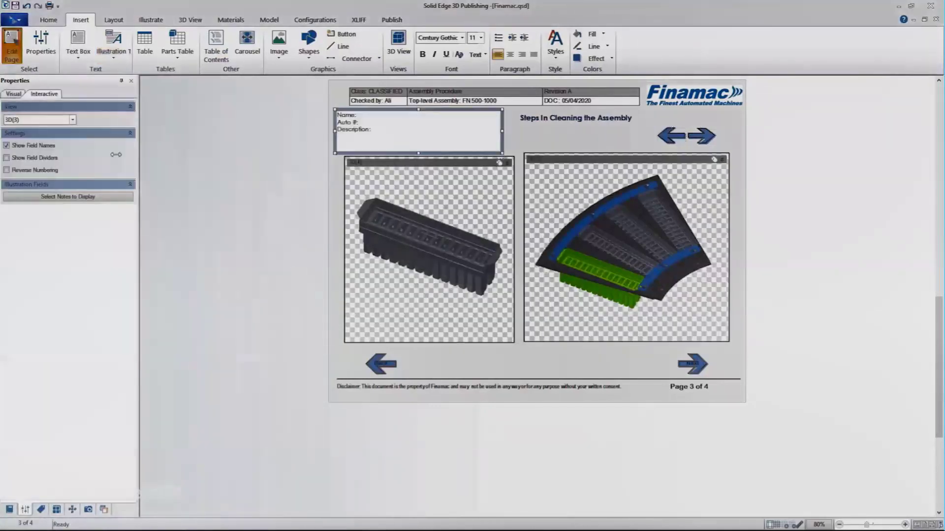
click(256, 302)
click(68, 197)
click(432, 226)
click(432, 218)
click(517, 323)
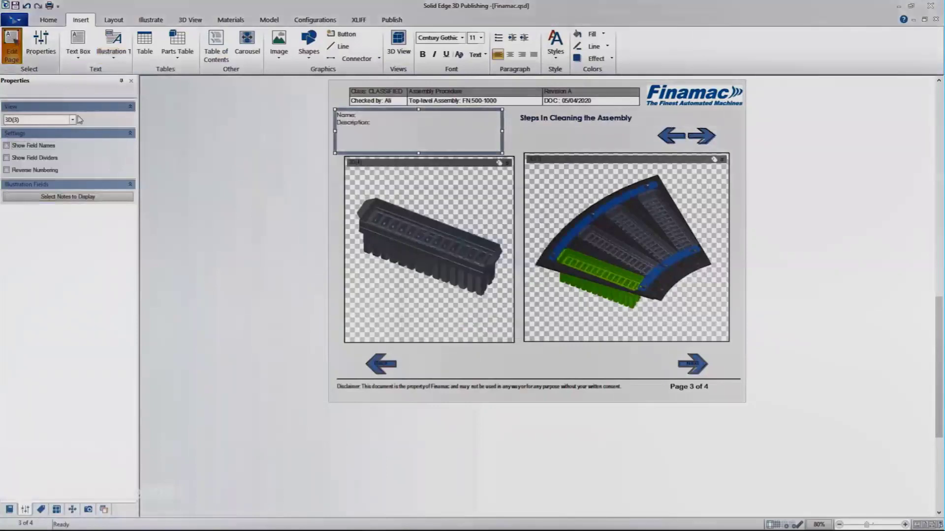
click(12, 47)
Test the arrows by stepping forward through the cleaning steps and back to Full Assembly.
click(703, 138)
click(703, 139)
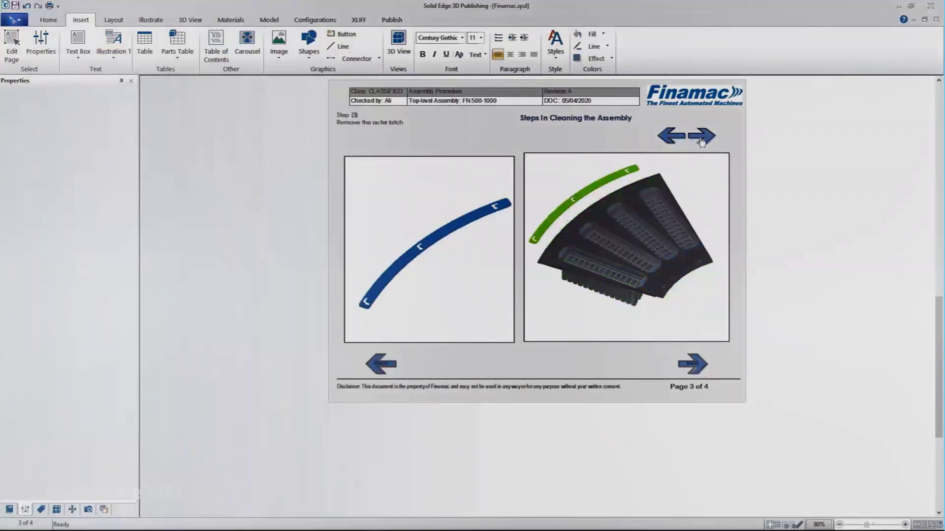
click(702, 138)
click(672, 136)
click(672, 137)
click(672, 138)
click(673, 138)
On the Interactive Parts Table page, insert a parts table left of the 3D view.
click(698, 368)
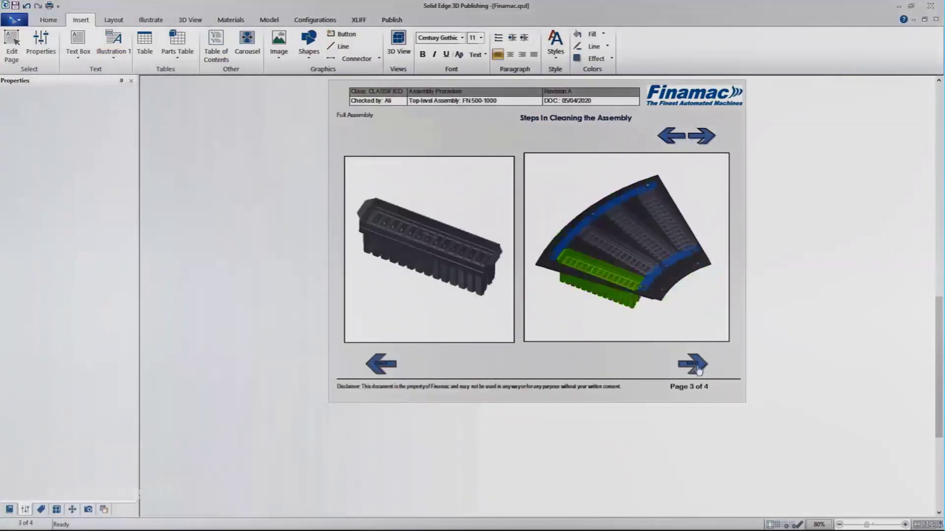
click(694, 366)
click(177, 44)
mouse_move(360, 161)
mouse_down()
mouse_move(467, 285)
mouse_move(490, 298)
mouse_up()
click(464, 299)
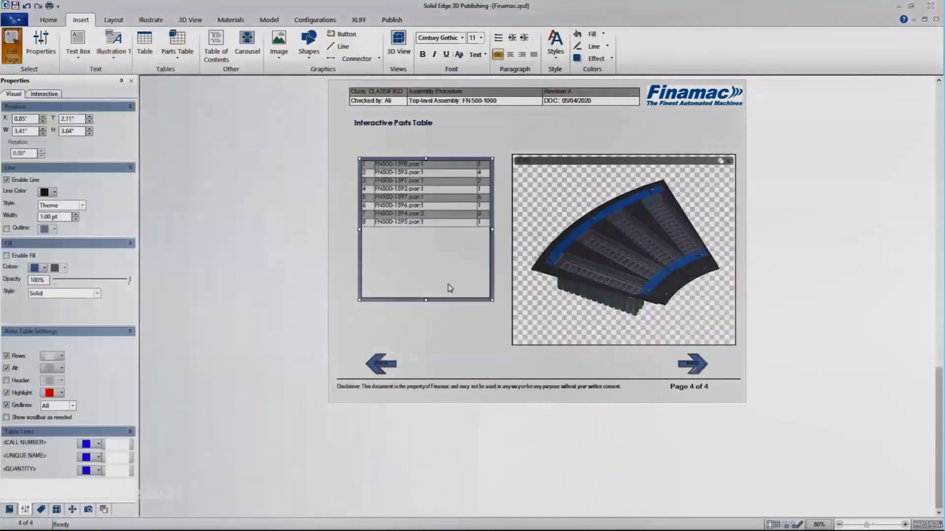
Move the parts table lower and sort the parts list ascending by quantity.
drag(406, 262, 405, 275)
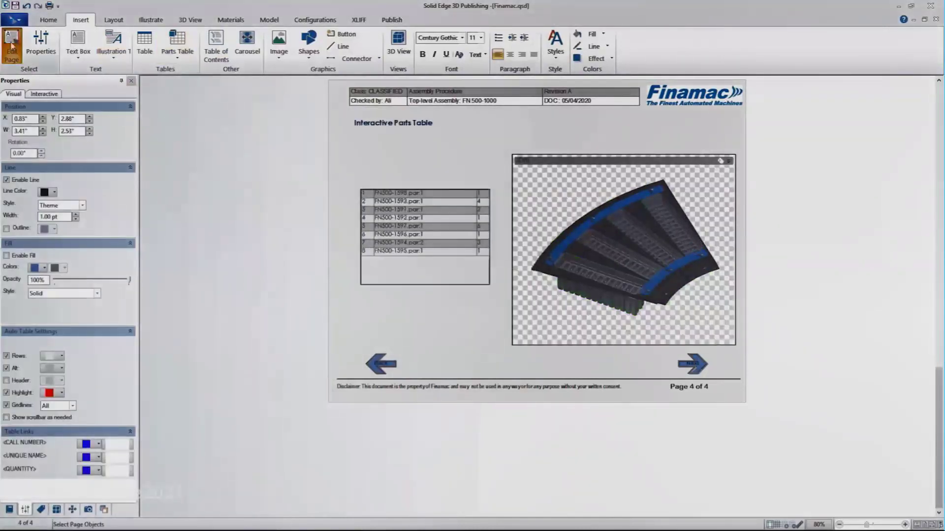
click(12, 52)
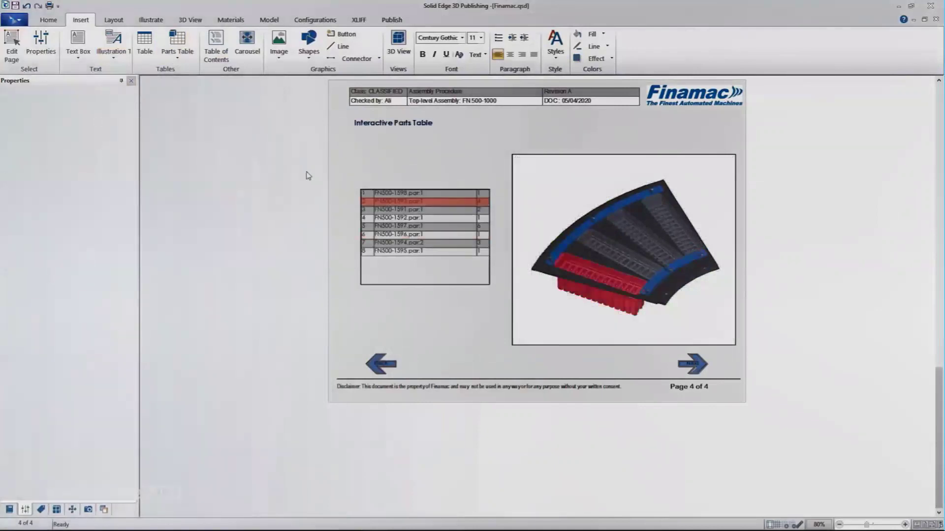
click(265, 20)
click(137, 47)
right_click(369, 95)
mouse_move(421, 163)
click(418, 182)
key(Return)
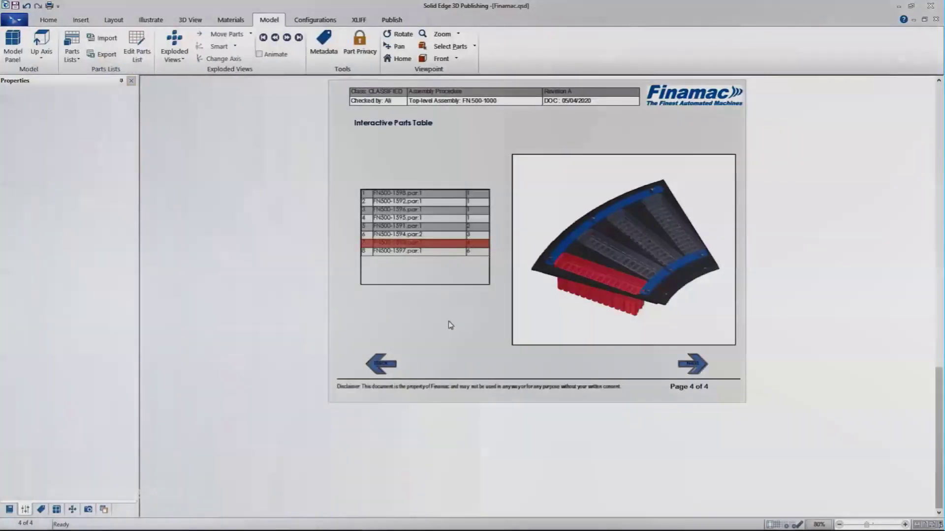
Add a views table above the right view, show its first view, and publish to HTML.
click(81, 19)
click(196, 44)
drag(632, 117, 732, 149)
click(465, 298)
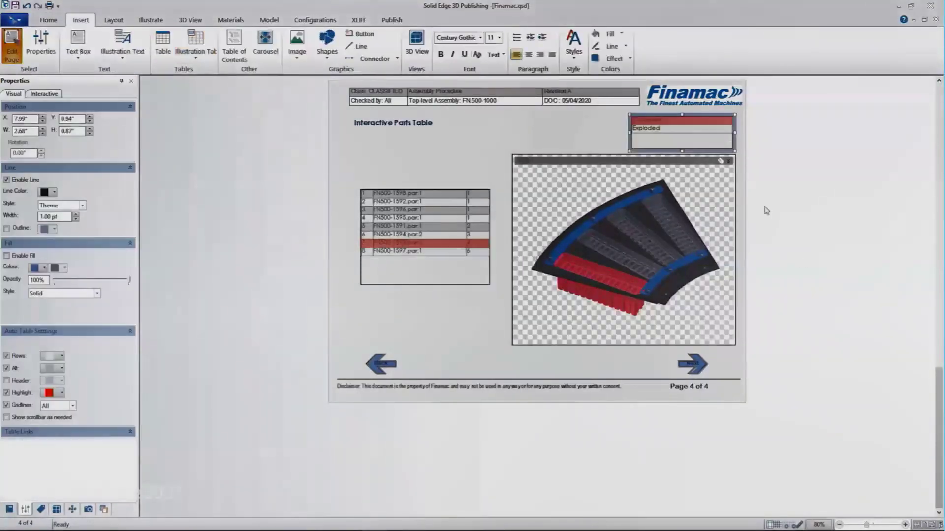
click(652, 119)
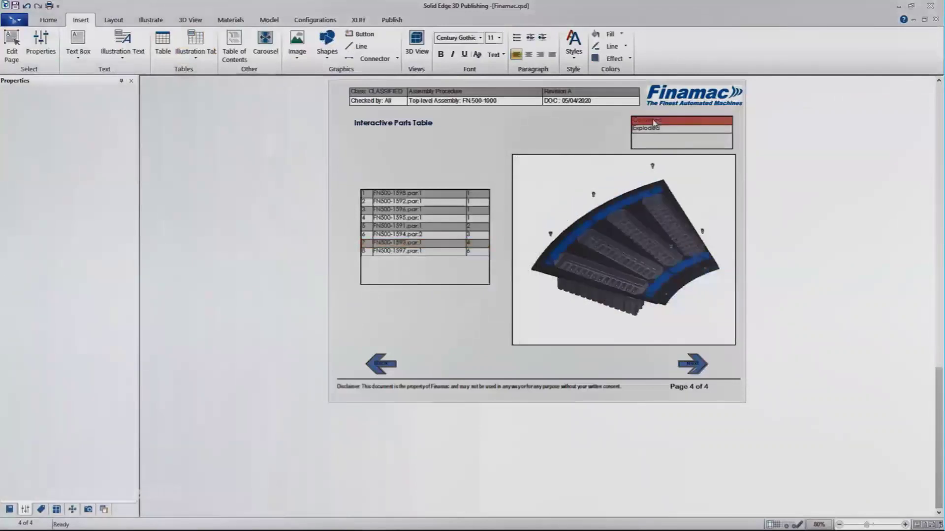
click(392, 19)
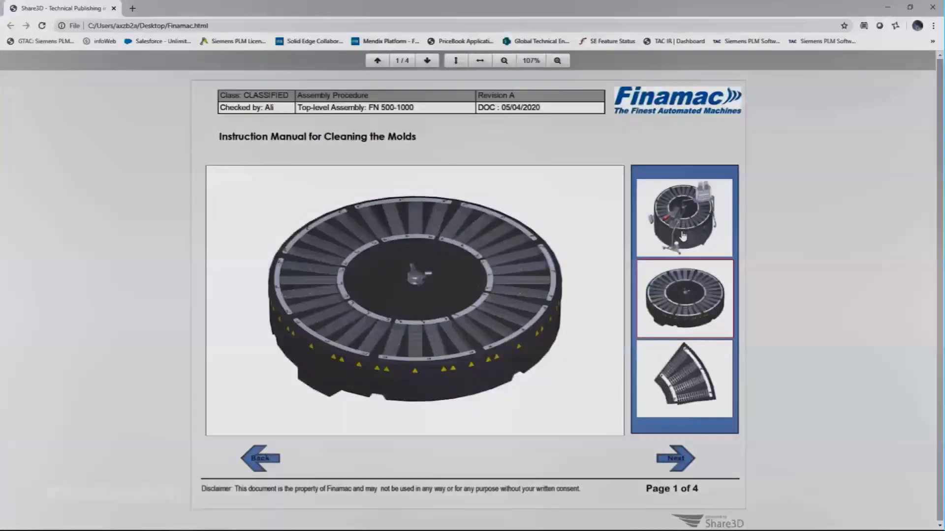
Page through Finamac.html, isolating a ring segment and a cleaning step, then show Exploded on page 4.
click(679, 460)
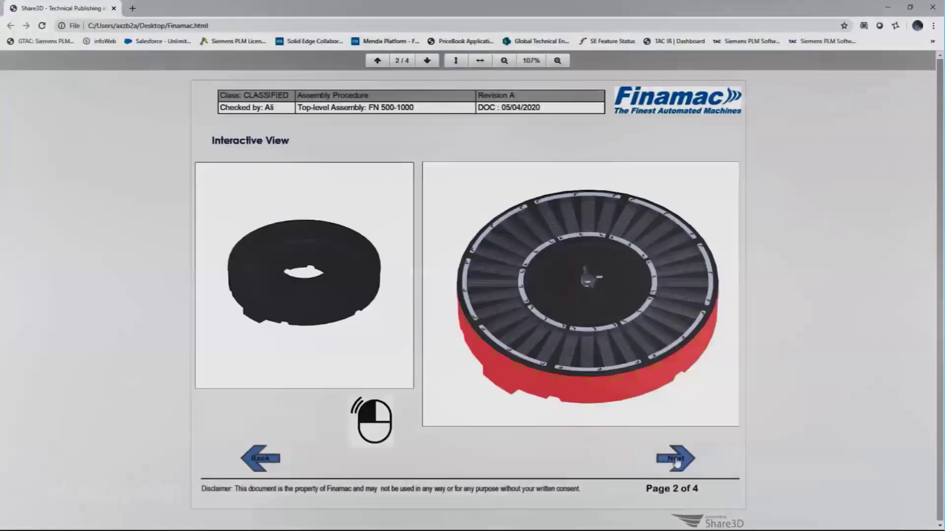
click(560, 327)
click(674, 460)
click(685, 157)
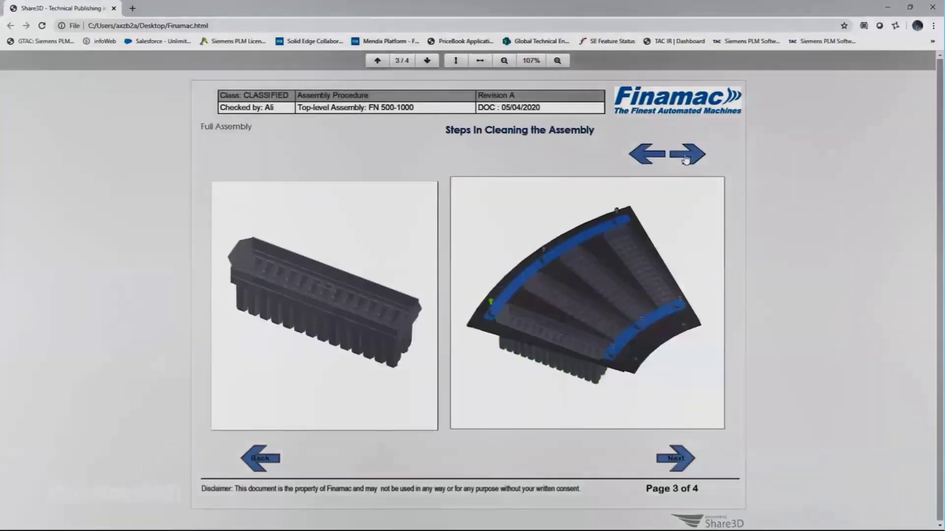
click(678, 460)
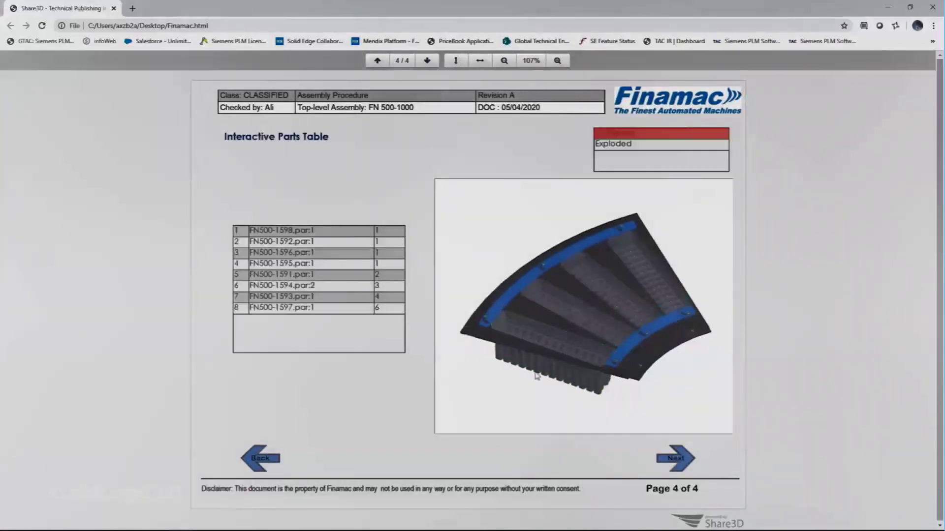
click(608, 145)
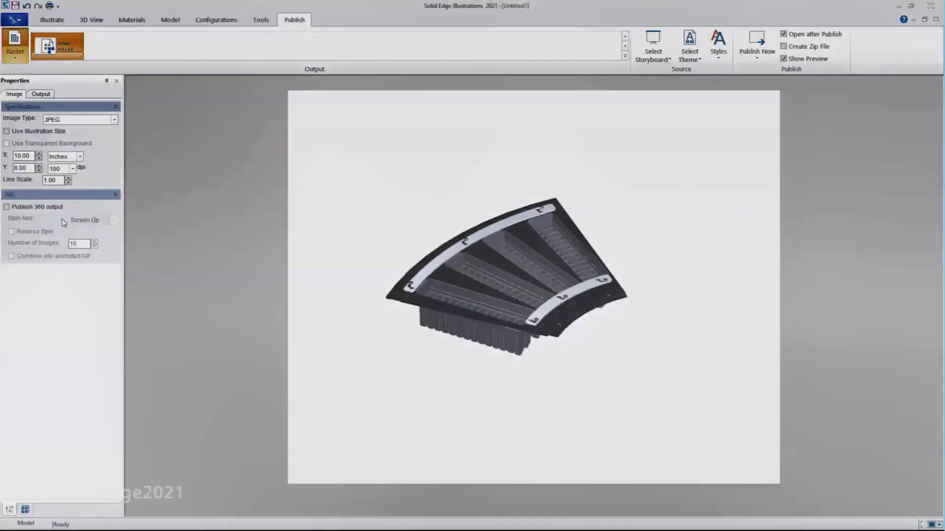
Enable 360-degree spin output, publish the JPEG images, and browse through several of them.
click(50, 206)
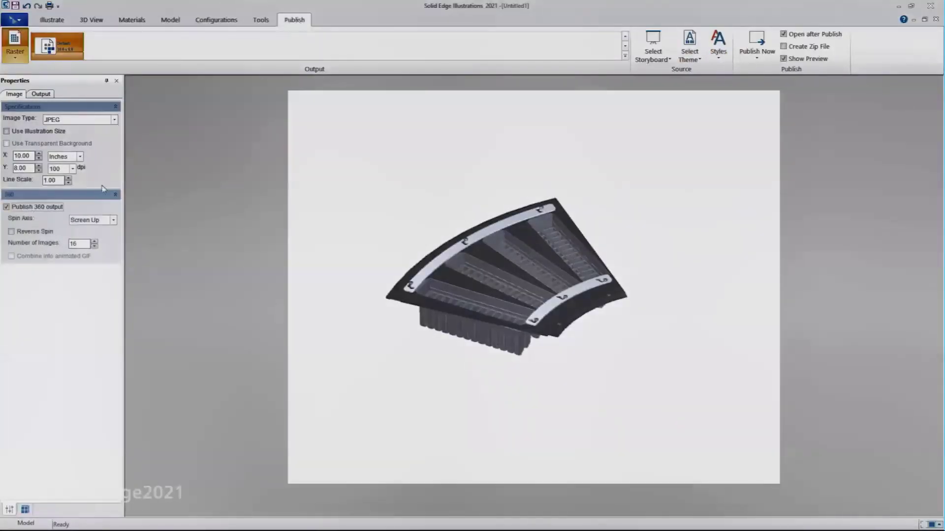
click(756, 49)
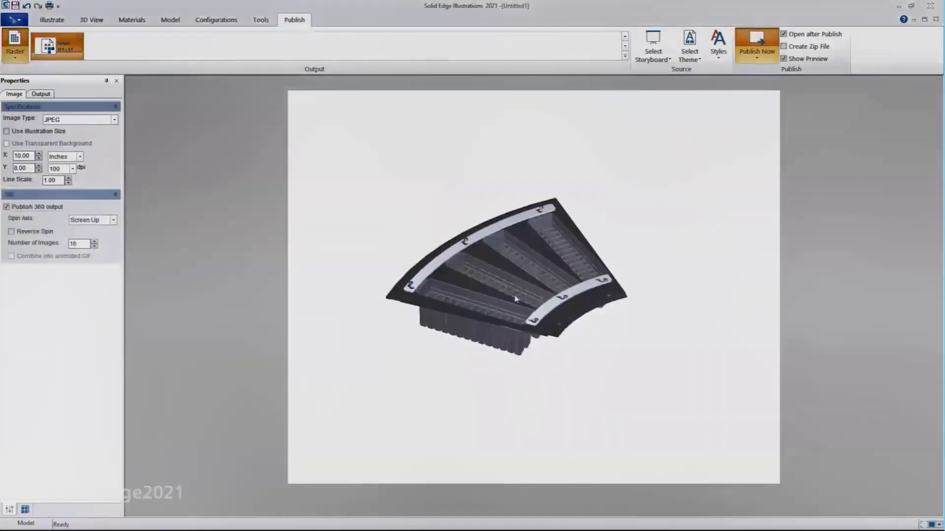
click(921, 285)
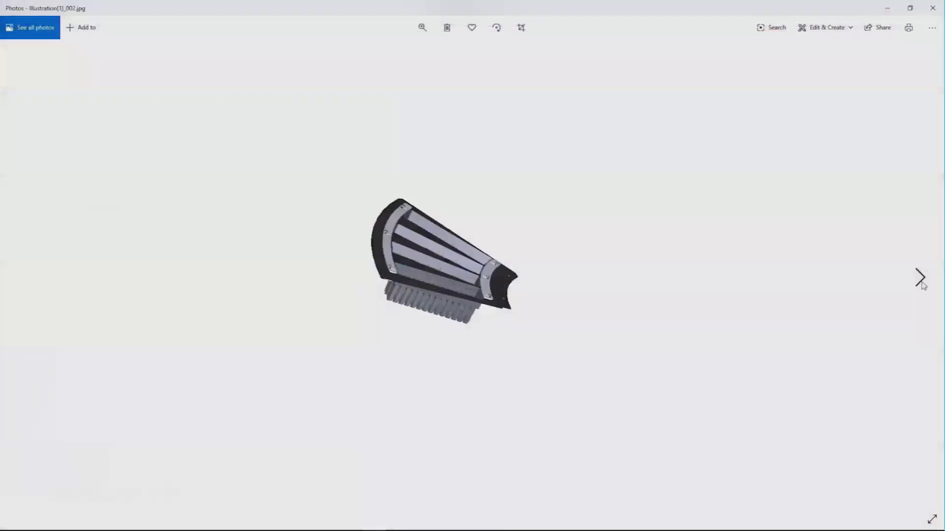
click(922, 285)
click(923, 286)
click(923, 285)
click(923, 286)
click(923, 286)
click(922, 285)
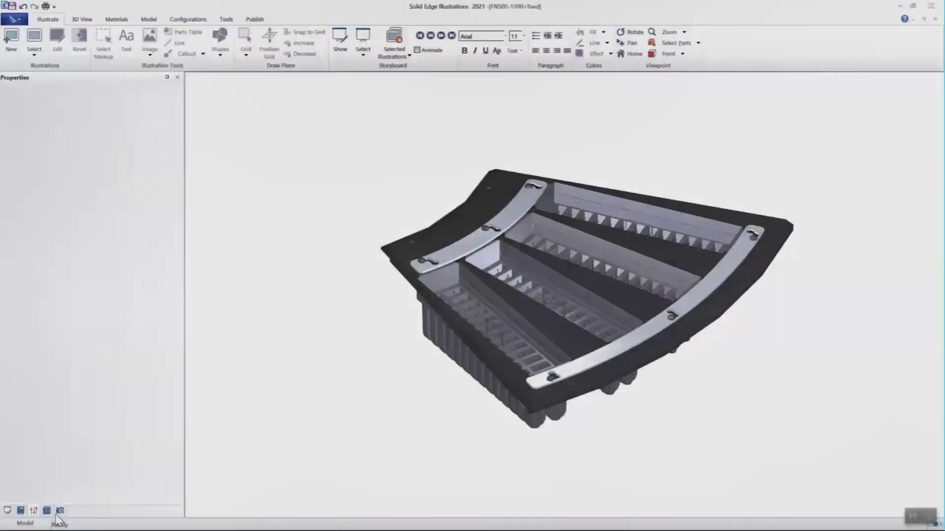
click(39, 516)
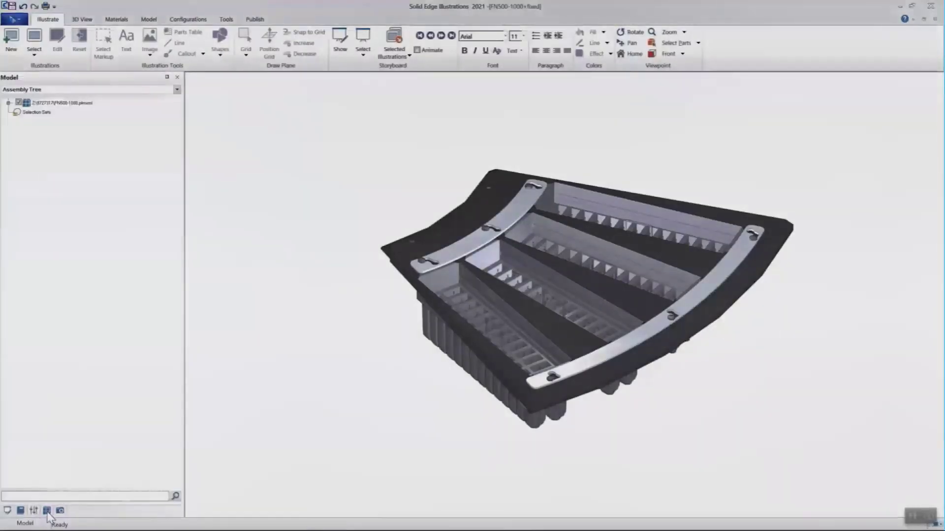
Expand the assembly tree and create a new illustration.
click(8, 104)
click(11, 40)
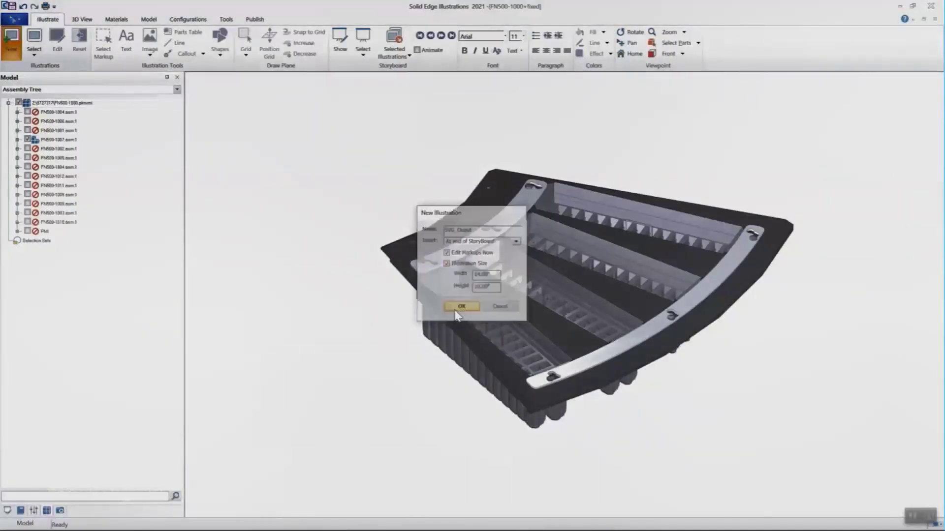
click(462, 307)
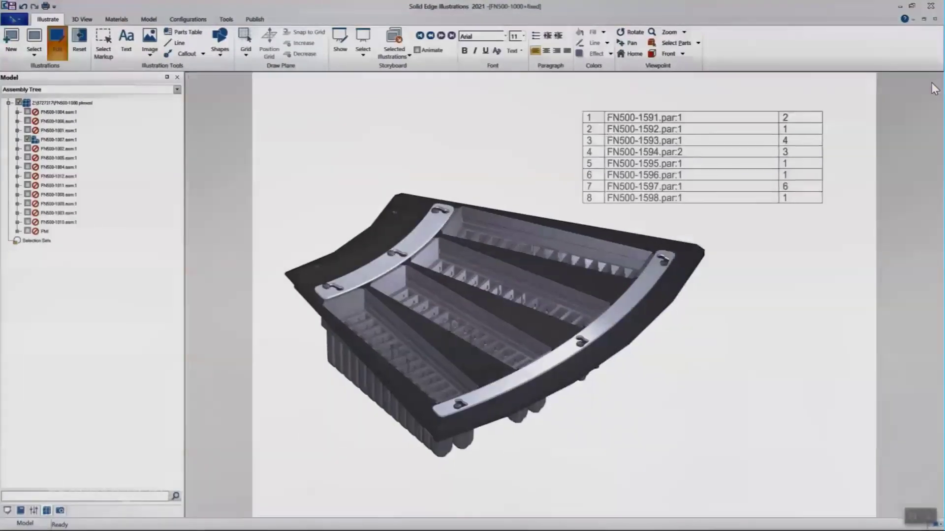
Publish the selected storyboard as interactive SVG and save it to the Desktop.
click(255, 19)
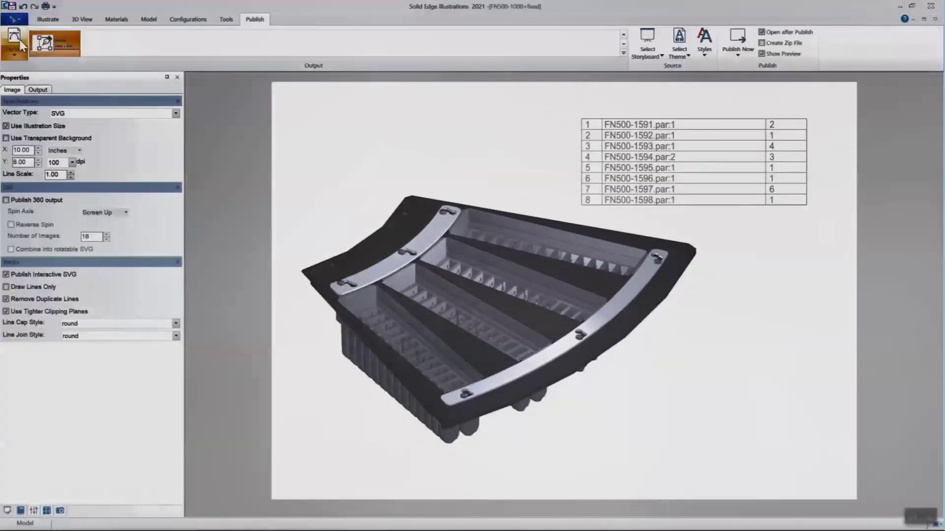
click(647, 52)
click(658, 76)
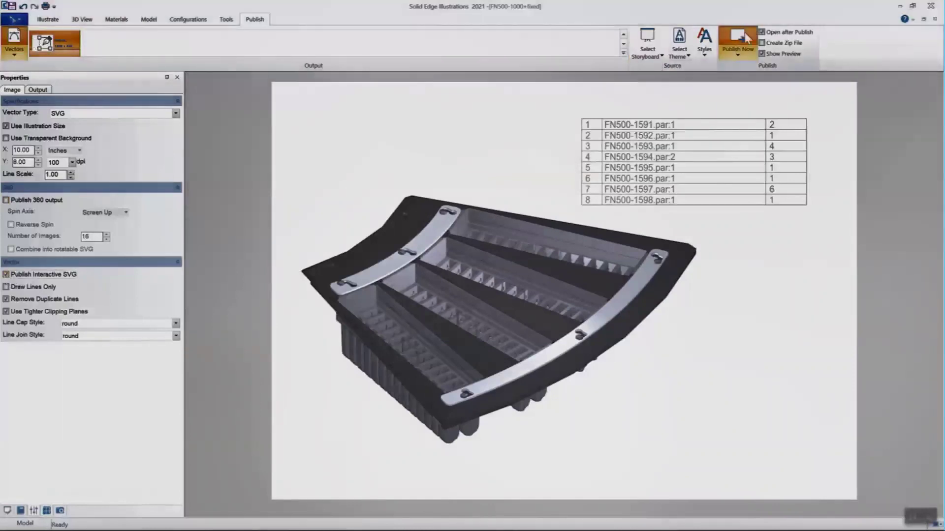
click(745, 36)
click(361, 203)
click(620, 409)
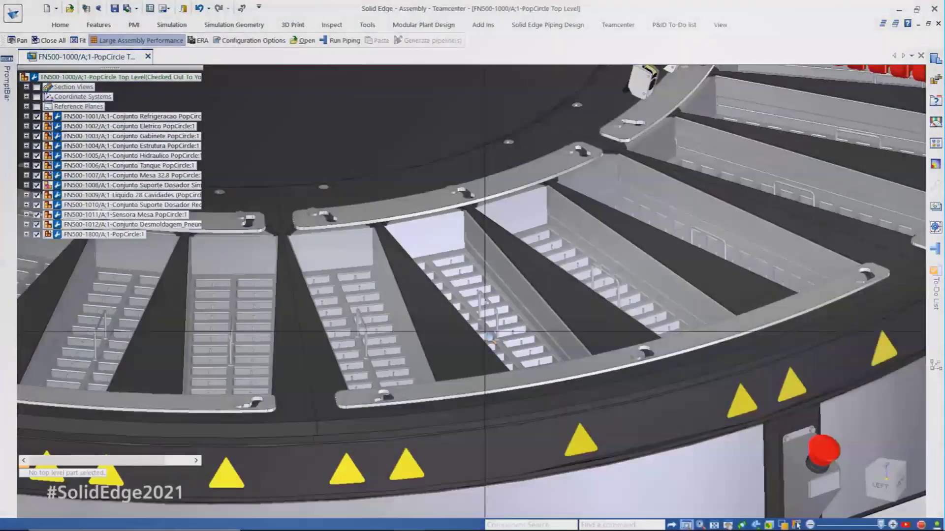
Open the Segmentada PopCircle subassembly in its exploded configuration, then exit Explode-Render-Animate.
middle_drag(493, 256, 494, 282)
right_click(495, 283)
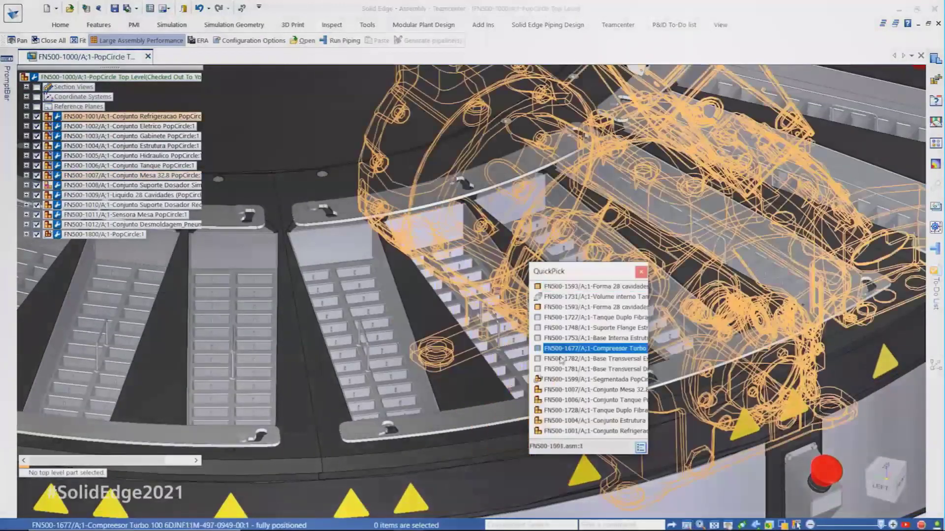
click(541, 389)
right_click(576, 385)
click(629, 234)
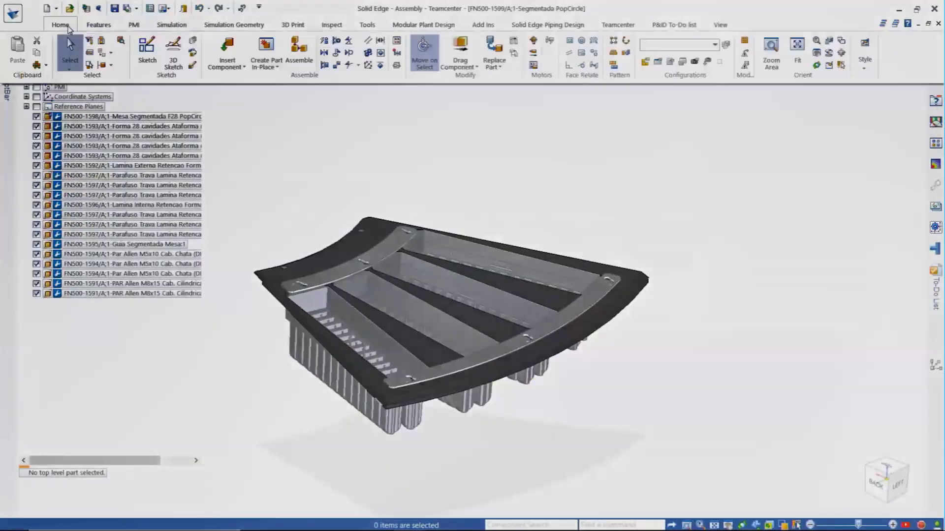
click(717, 141)
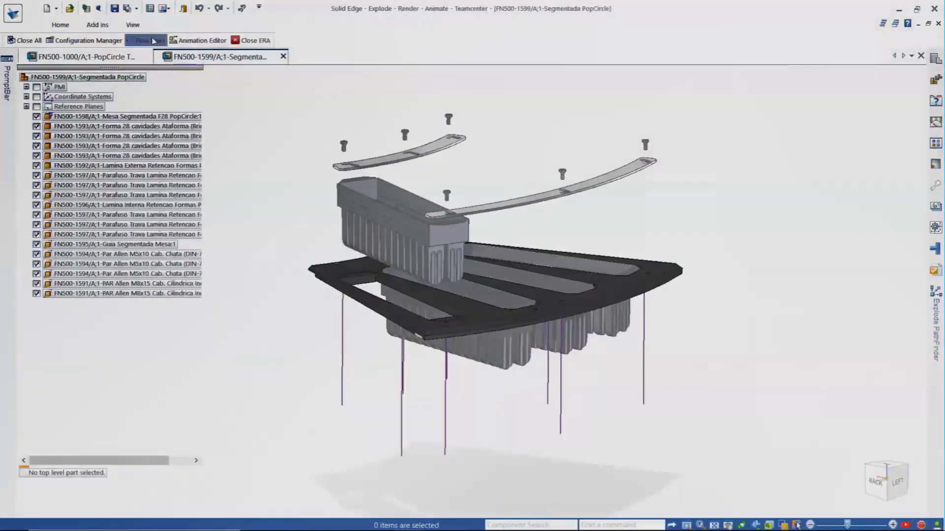
click(250, 40)
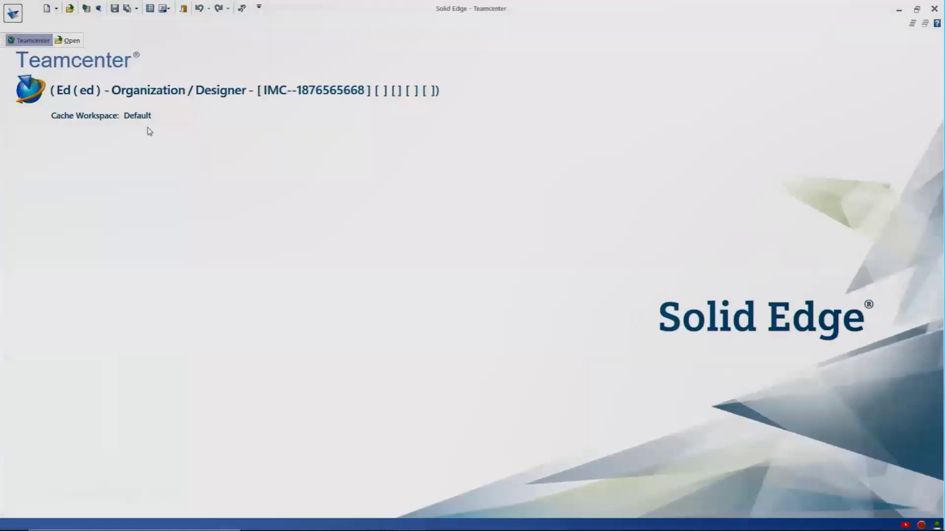
Create a new concept workspace named Concept1 in the Cache Assistant.
click(136, 115)
click(694, 185)
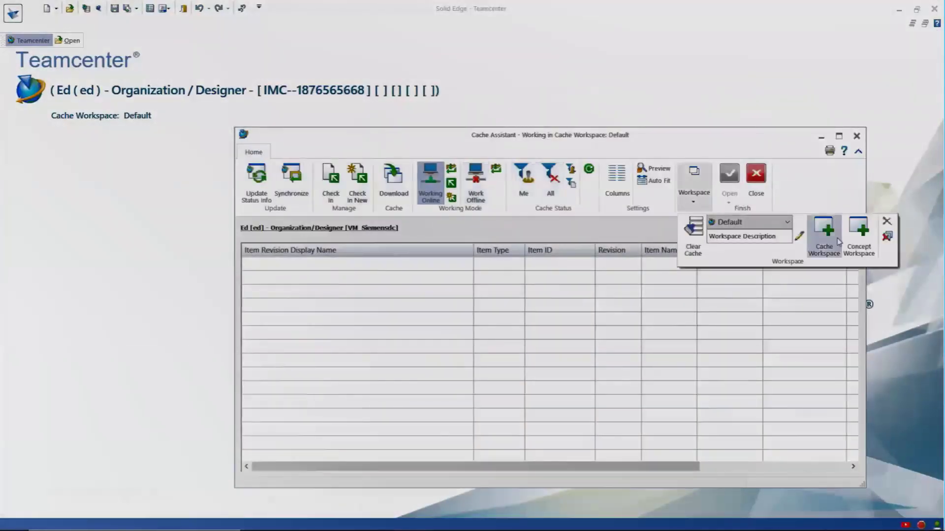
click(858, 246)
text(C)
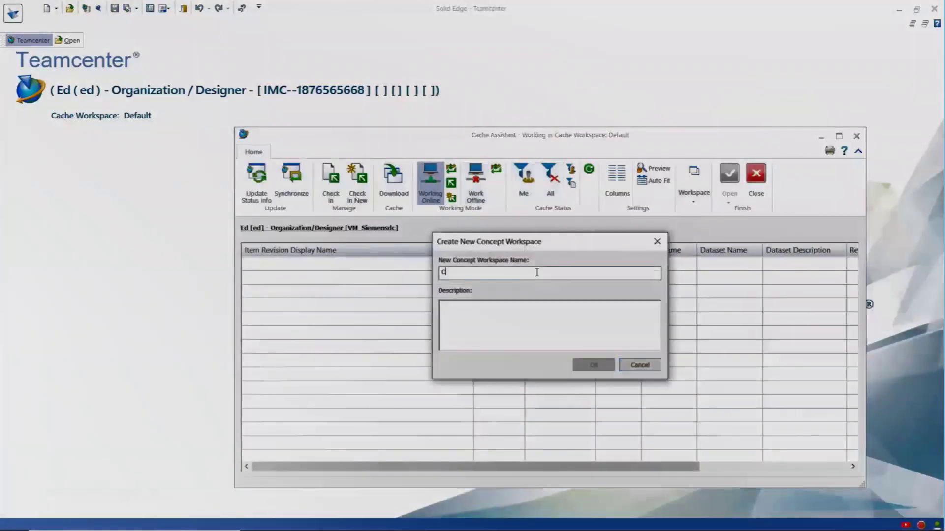
text(oncept1)
key(Return)
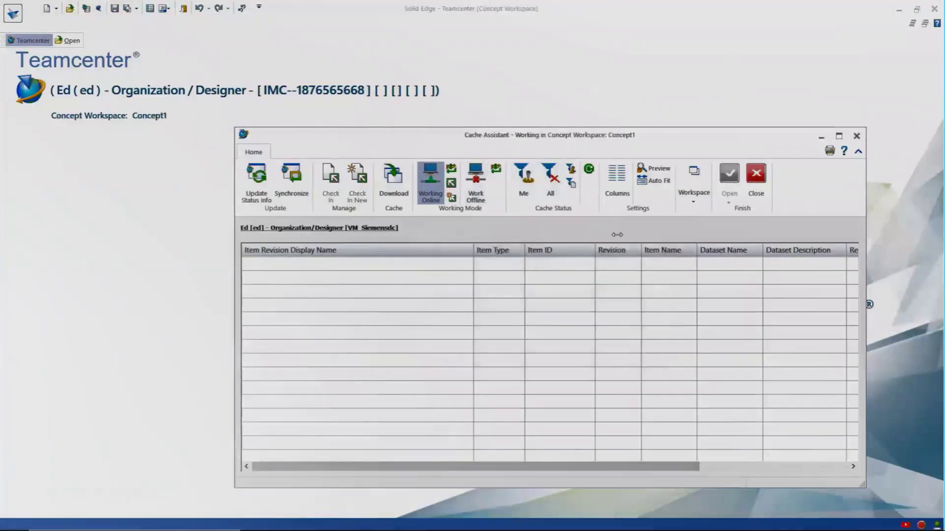
click(756, 182)
Search Teamcenter for item FN500-1599 and open it.
click(69, 9)
text(FN500-1599)
key(Return)
key(Return)
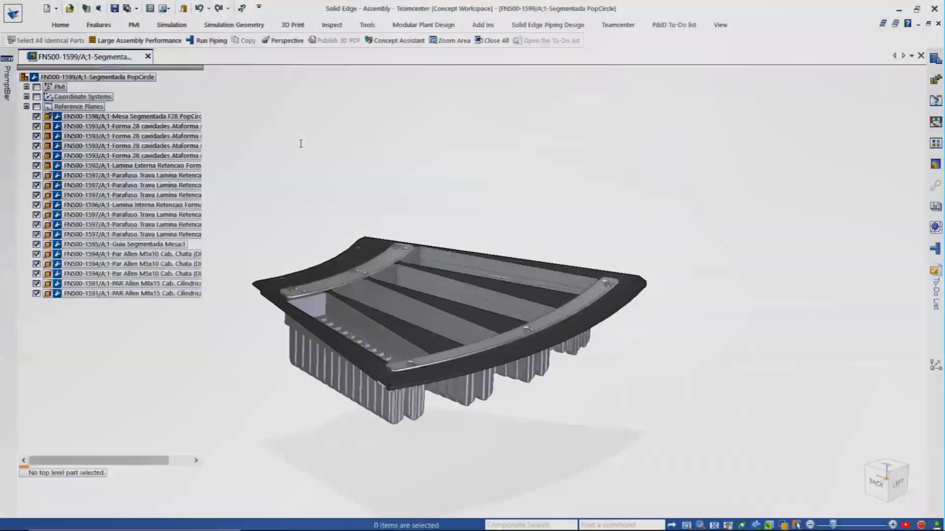
Delete the inner and outer retention blades and the retention screws.
scroll(319, 341, up, 2)
middle_drag(319, 341, 321, 374)
click(423, 197)
key(Delete)
click(758, 259)
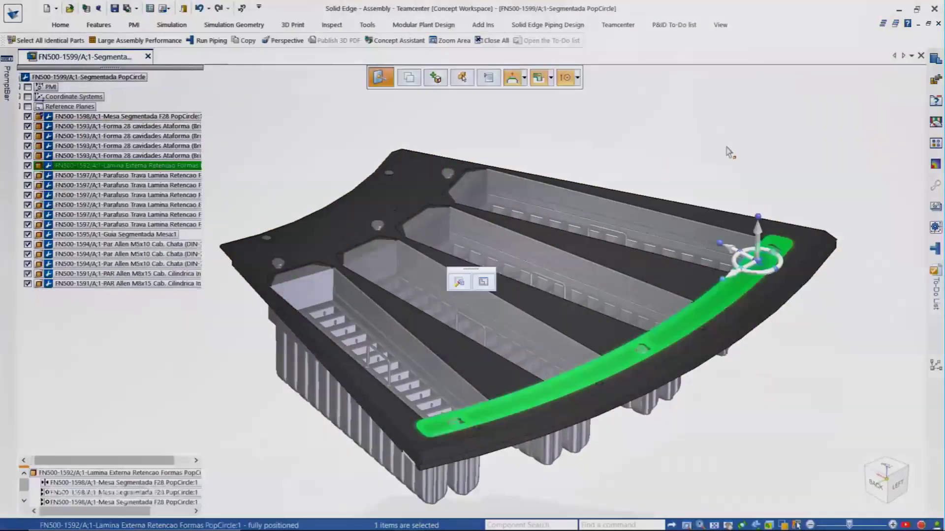
key(Delete)
click(278, 266)
key(Delete)
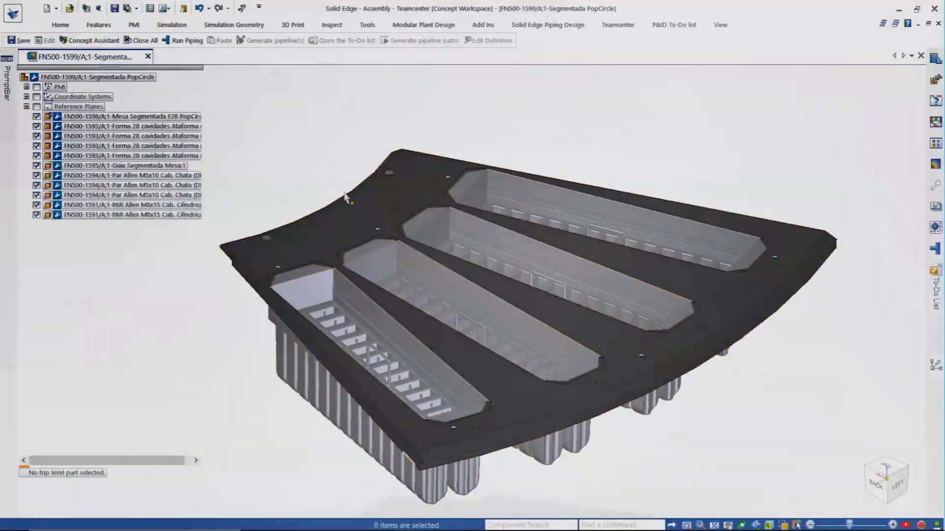
In the Mesa table part, delete the mounting holes and add Slot 4 along the curved edge.
right_click(349, 207)
click(376, 328)
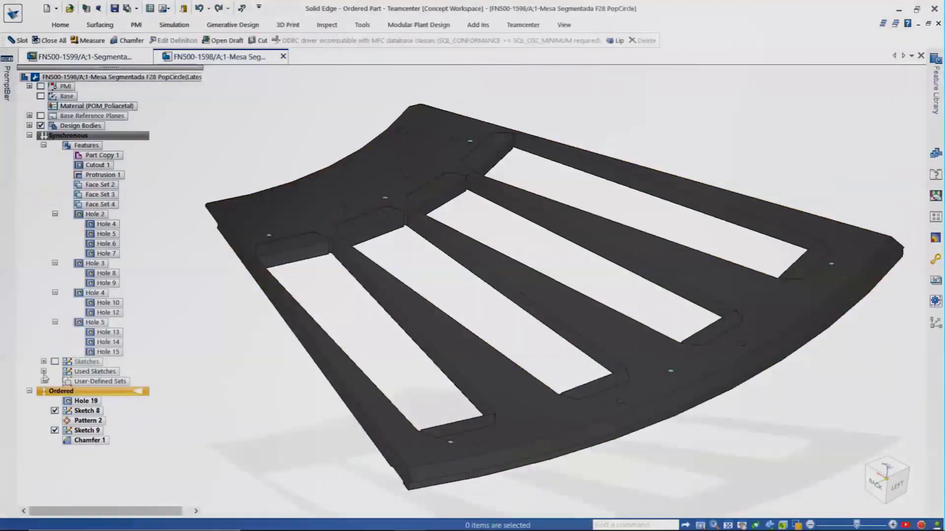
click(123, 393)
key(Delete)
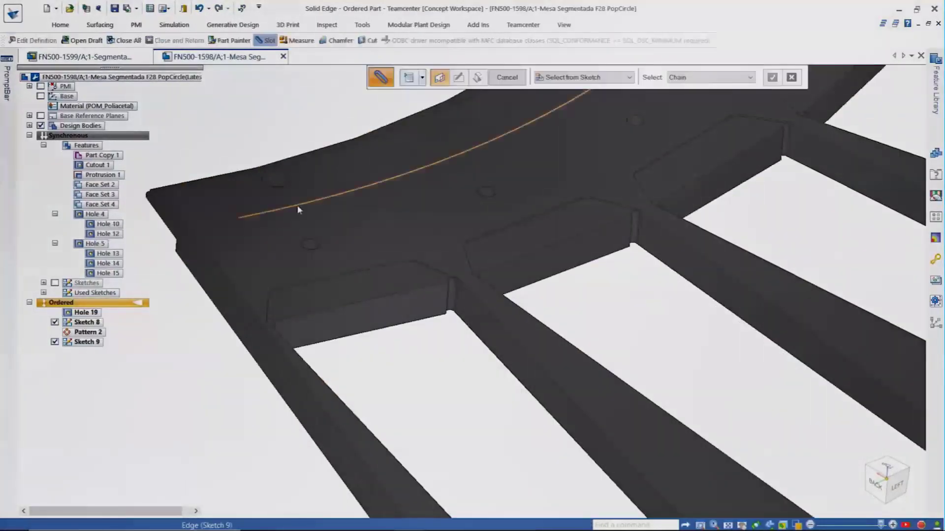
click(315, 195)
click(408, 78)
click(634, 442)
click(147, 186)
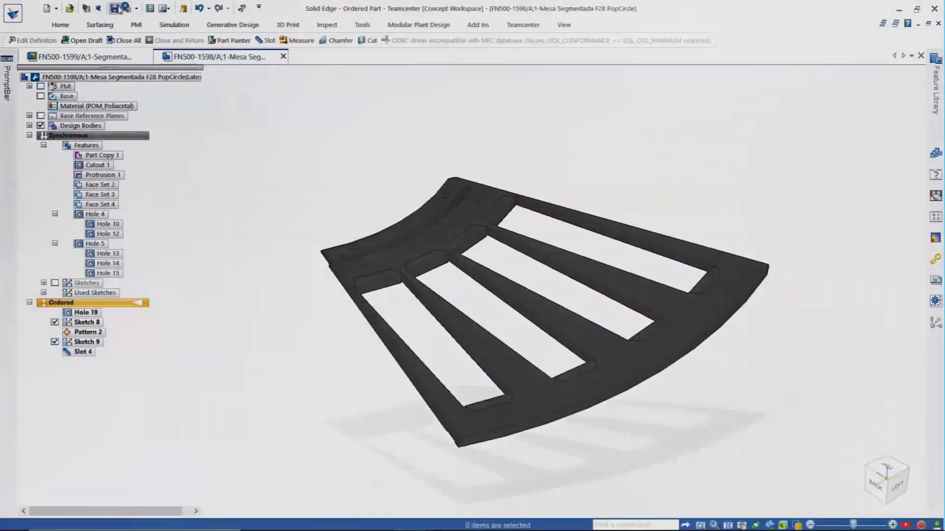
Back in FN500-1599, create workspace Concept2 and copy the files into it.
click(90, 58)
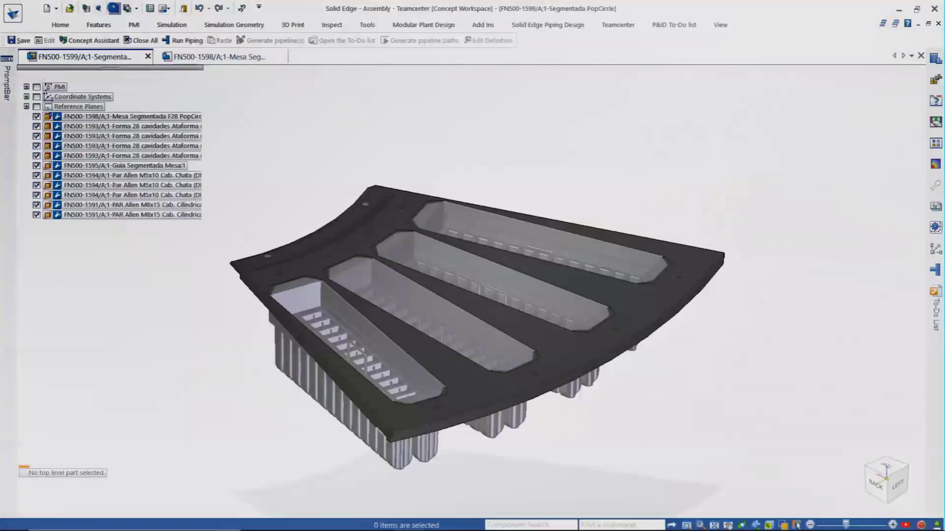
click(611, 27)
click(460, 68)
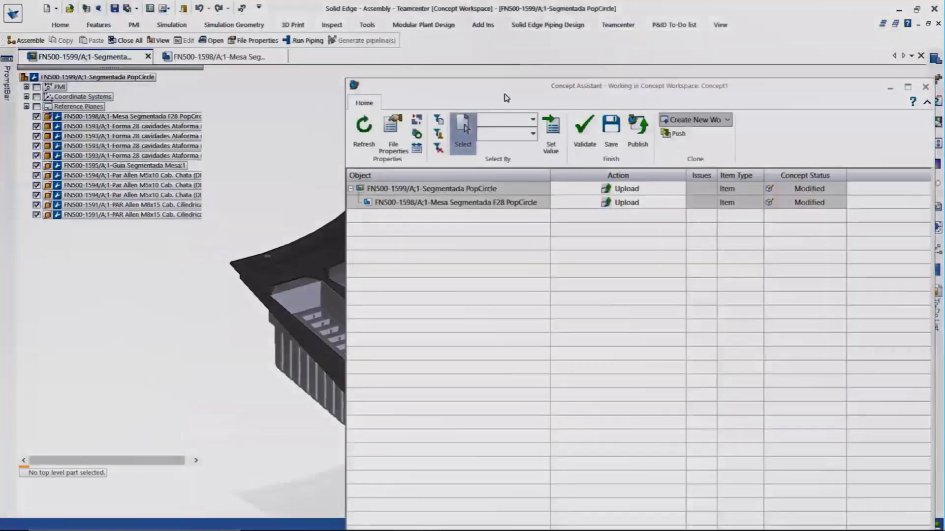
click(716, 121)
click(698, 132)
text(Concept2)
key(Return)
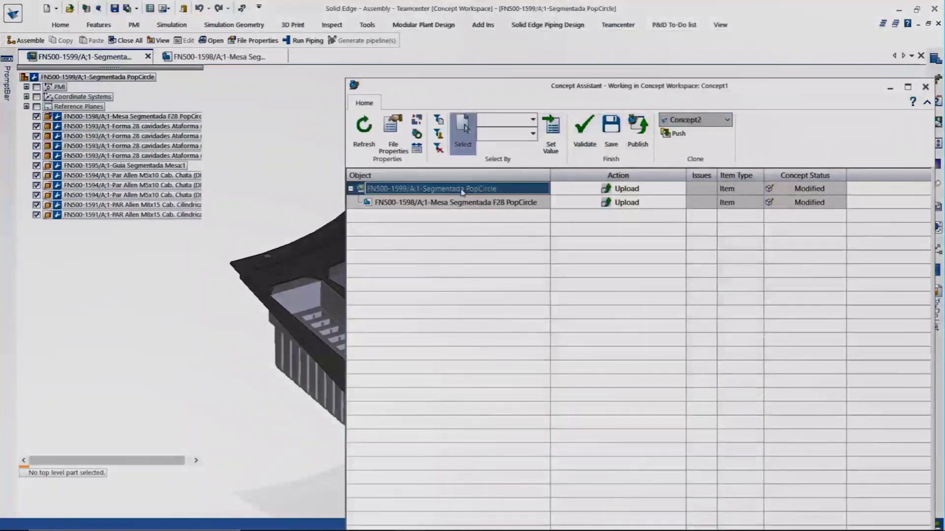
click(679, 134)
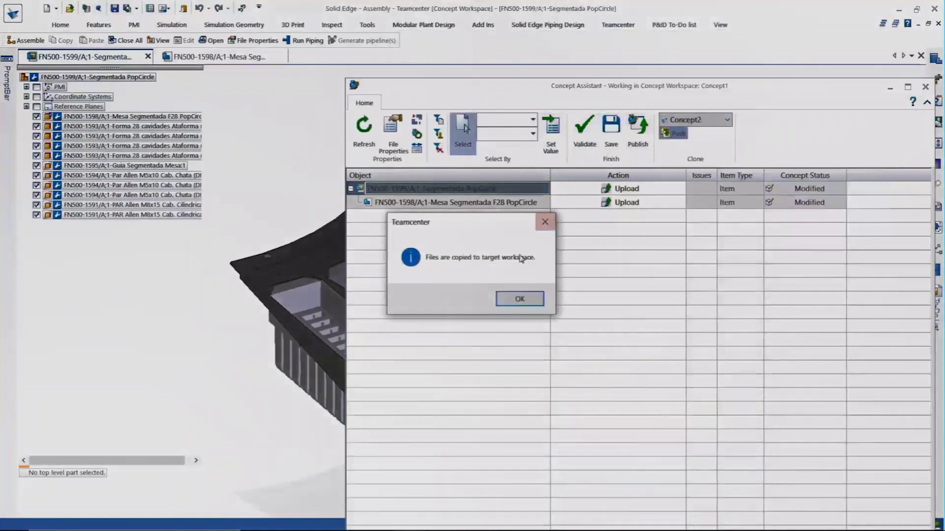
click(520, 299)
click(925, 86)
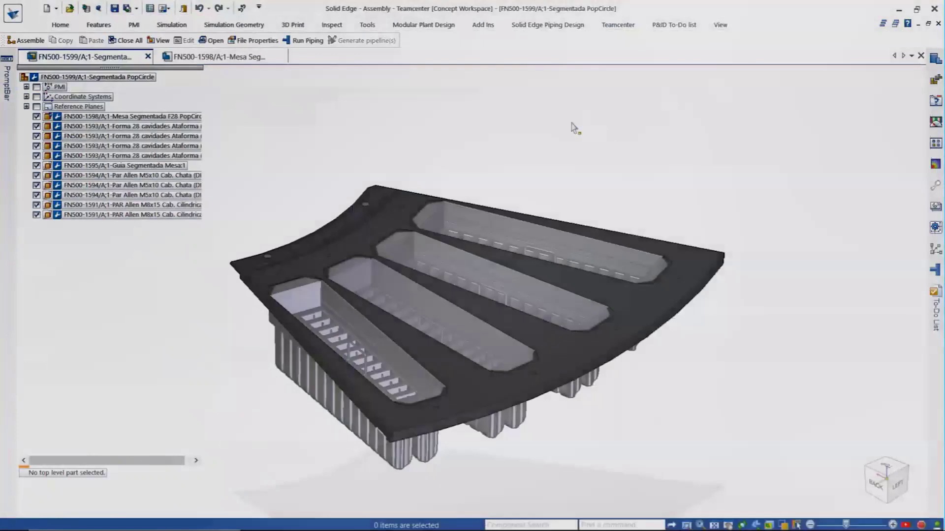
Place the Concept01 mold plate support assembly on the table and save the assembly.
click(936, 78)
drag(782, 111, 256, 224)
click(461, 378)
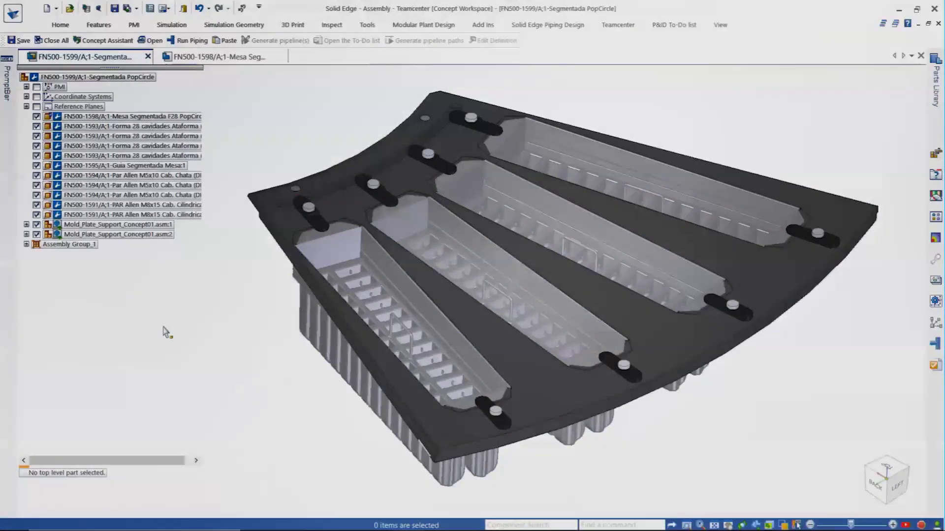
click(115, 8)
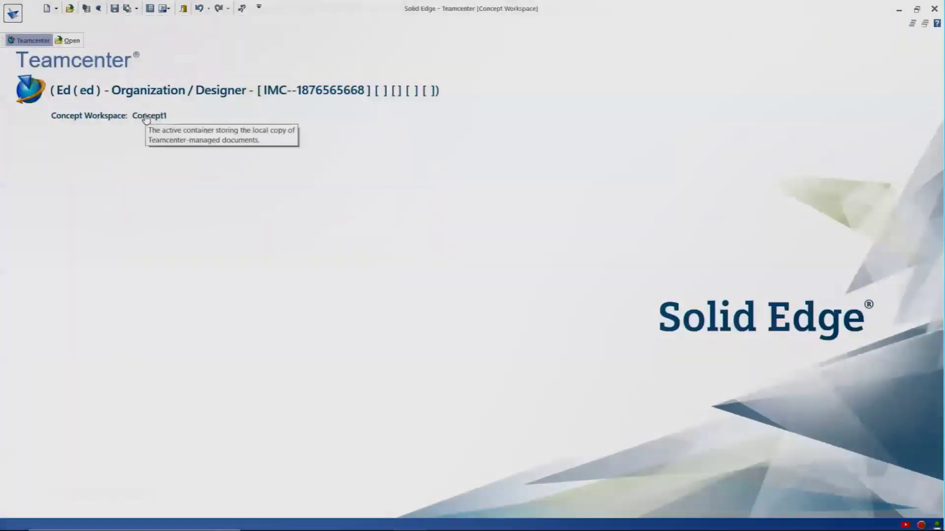
click(146, 117)
Switch to the Concept2 workspace and open the FN500-1599 assembly.
click(693, 182)
click(787, 222)
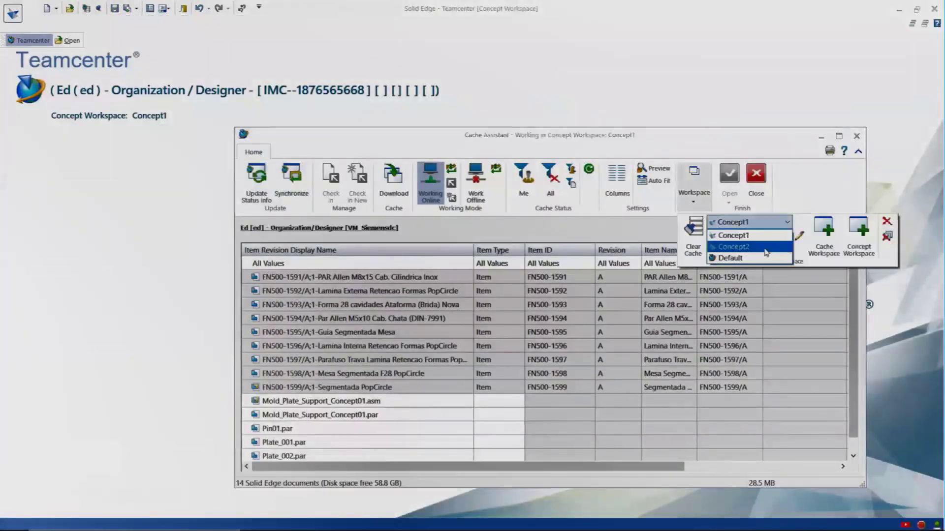
click(738, 252)
click(381, 345)
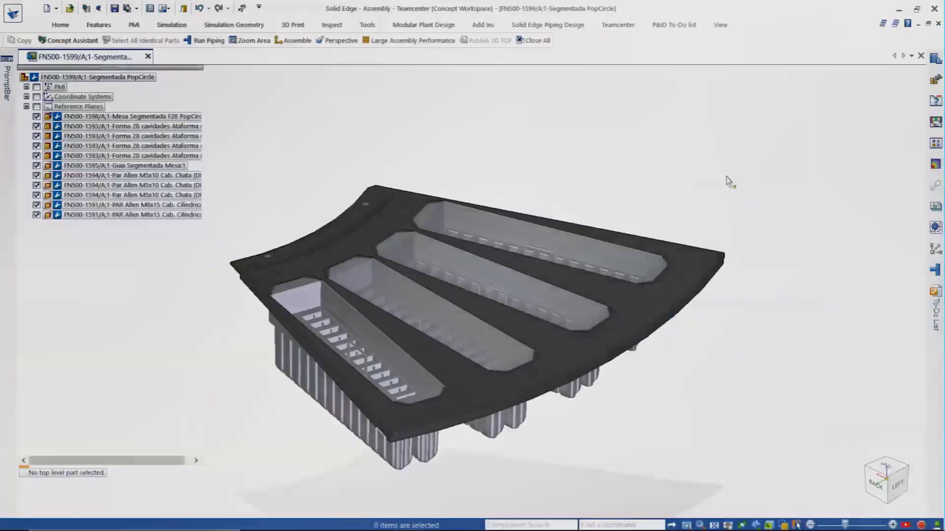
Place the Concept02 mold plate support on the table, then open the Concept Assistant.
click(935, 79)
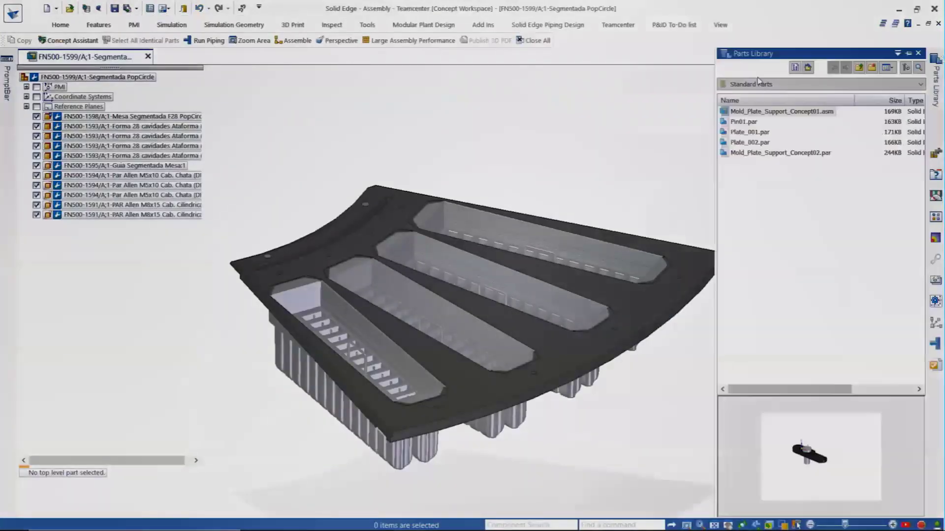
click(763, 153)
drag(763, 157, 275, 225)
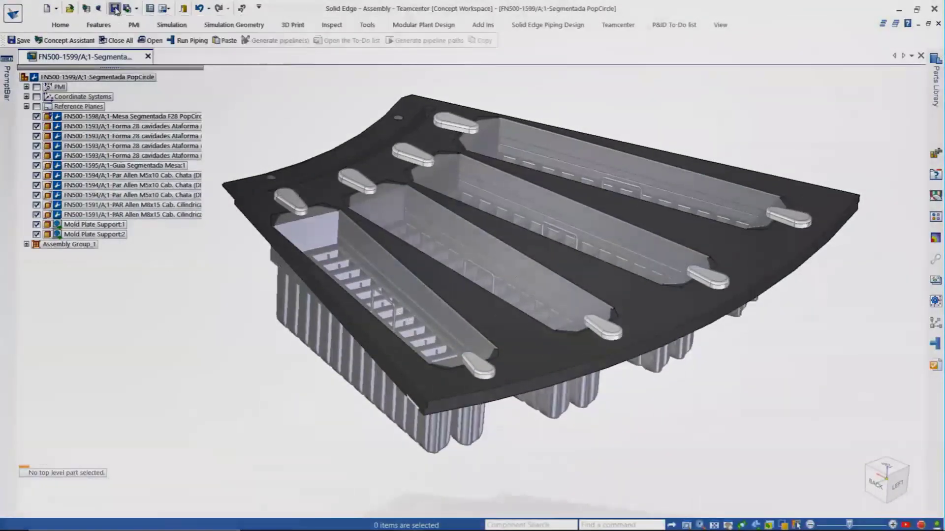
click(618, 25)
click(537, 63)
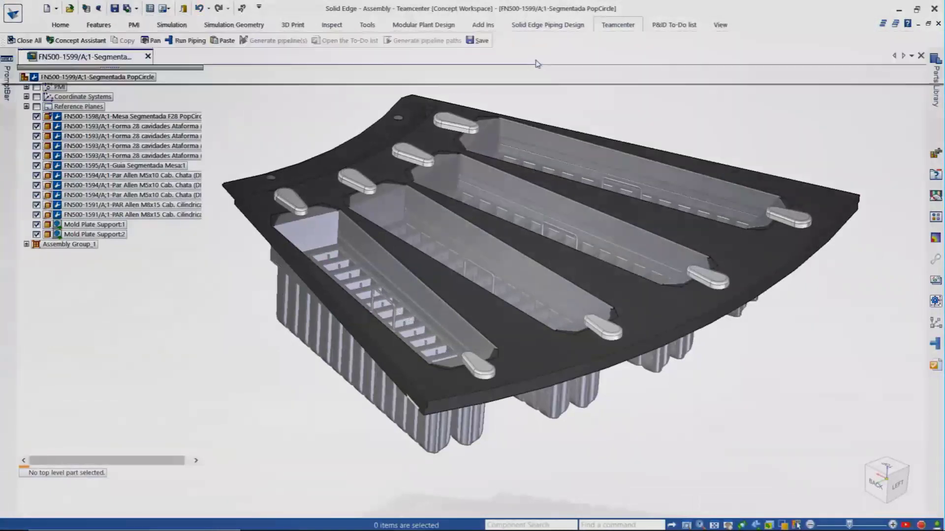
Compare the FN500-1598 table part against its server version in Teamcenter.
click(440, 121)
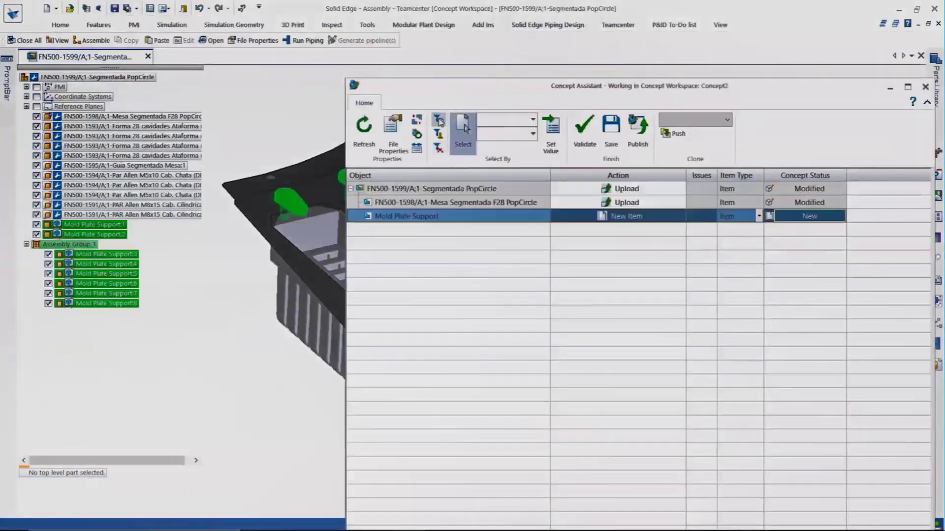
click(437, 134)
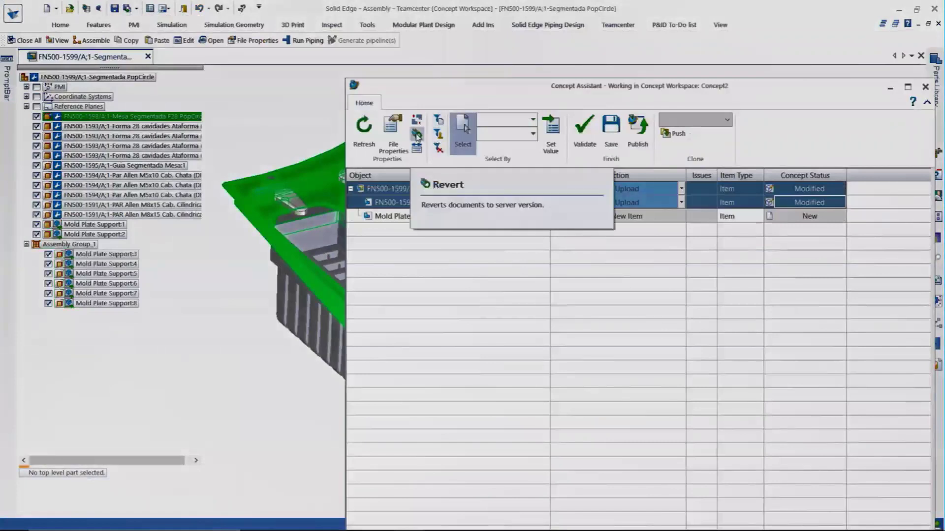
click(424, 203)
click(417, 122)
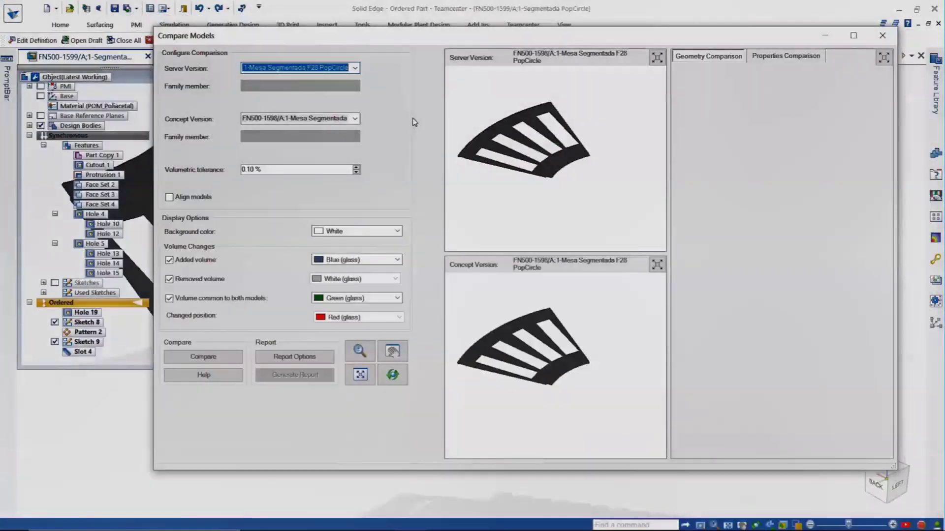
click(204, 358)
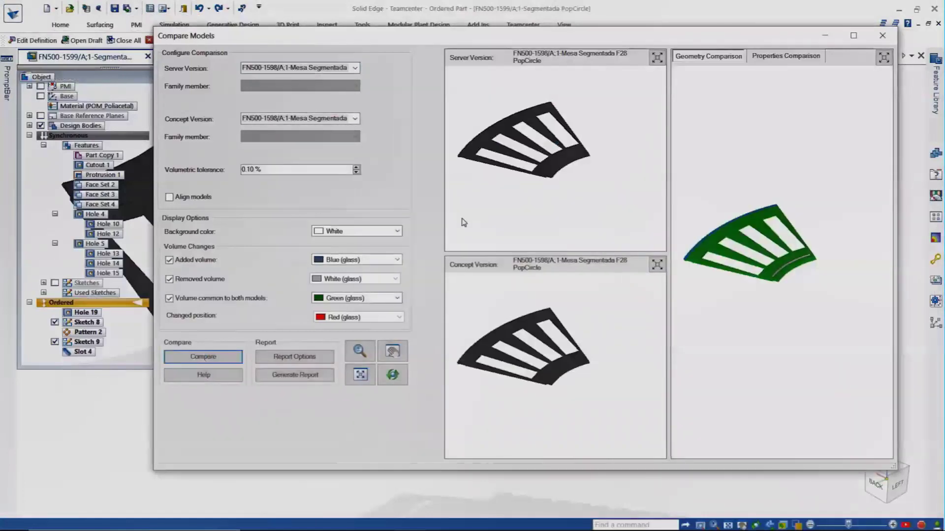
scroll(566, 374, up, 5)
scroll(590, 353, down, 8)
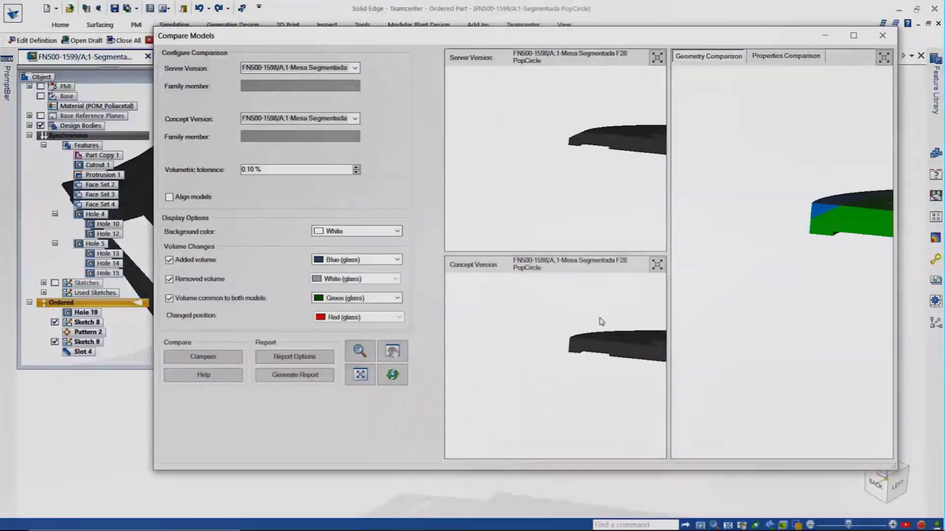
scroll(590, 353, up, 6)
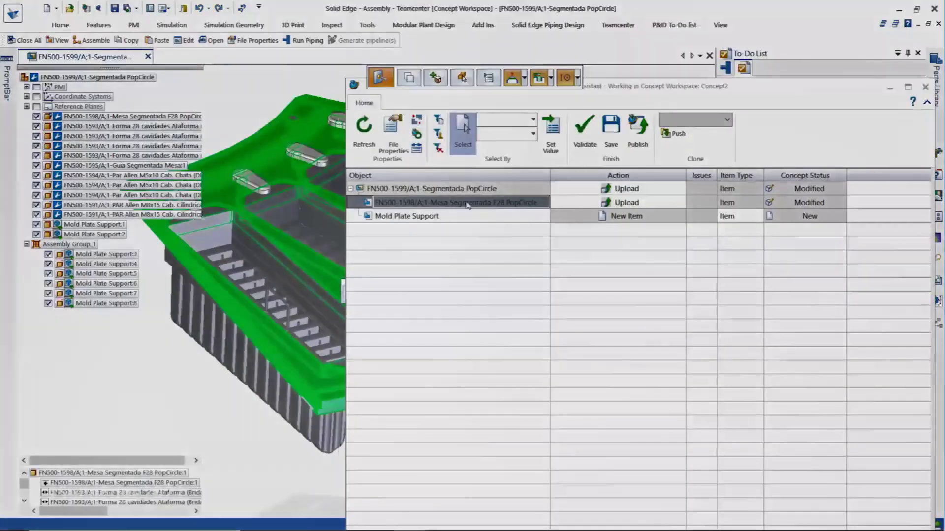
Set both PopCircle assemblies to Revise and Mold Plate Support to New Item.
click(477, 188)
click(617, 189)
click(680, 188)
click(658, 211)
click(617, 202)
click(680, 202)
click(658, 226)
click(736, 216)
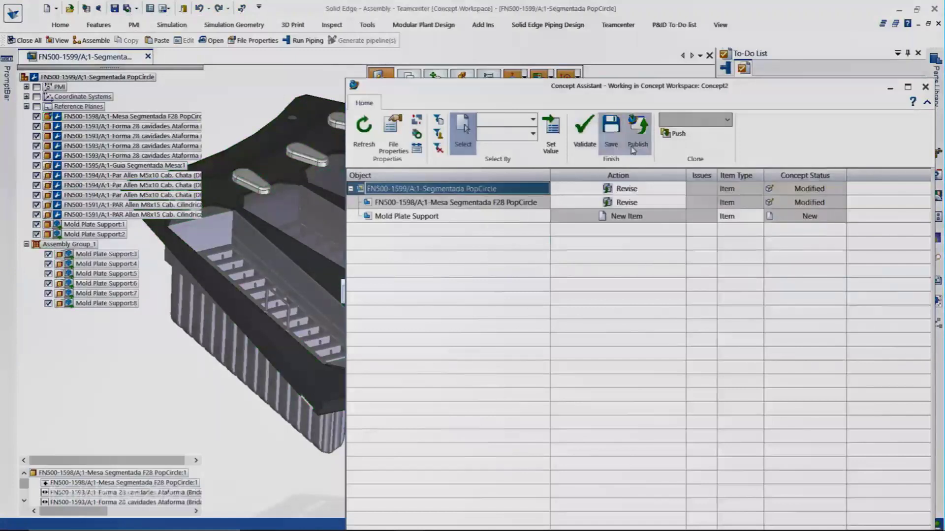
Validate and publish the concept, creating FN500-1599/B and new item FN500-2021.
click(638, 135)
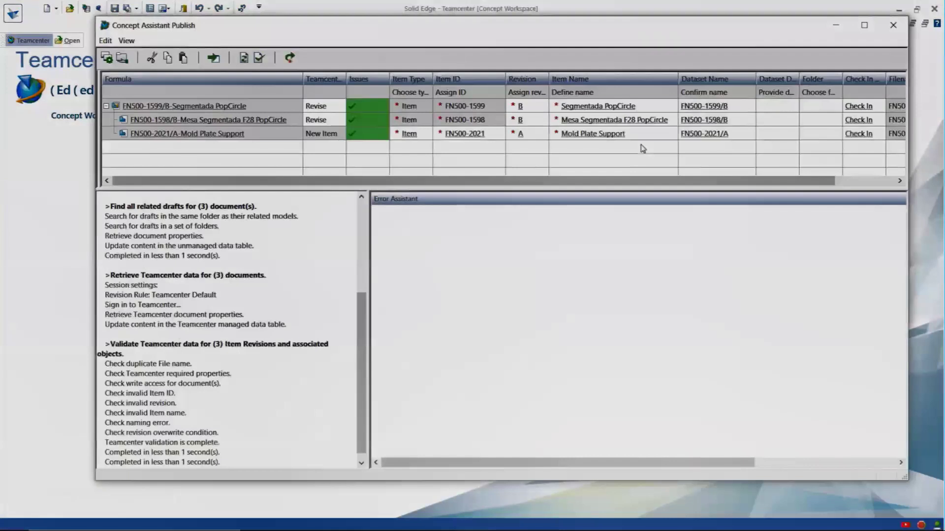
click(259, 57)
click(289, 58)
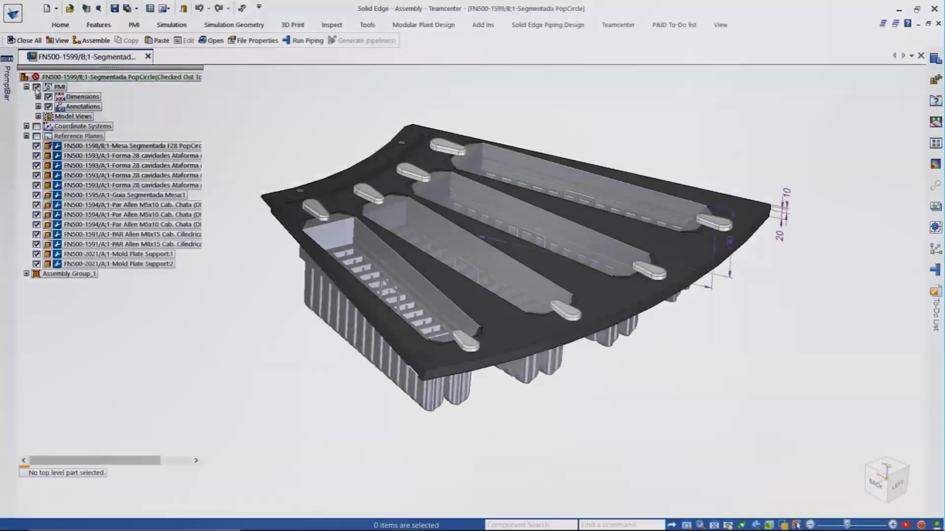
Apply the Top_View and Front_View model views to the assembly.
right_click(88, 129)
click(112, 133)
right_click(86, 140)
click(109, 144)
Publish a 3D PDF to Teamcenter using the Assembly_Landscape template.
click(134, 27)
click(583, 58)
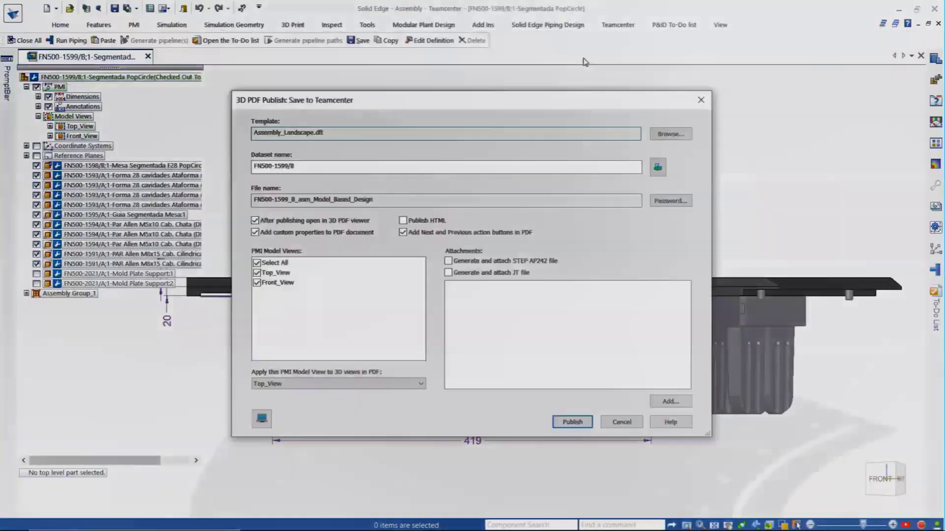
click(261, 418)
click(262, 417)
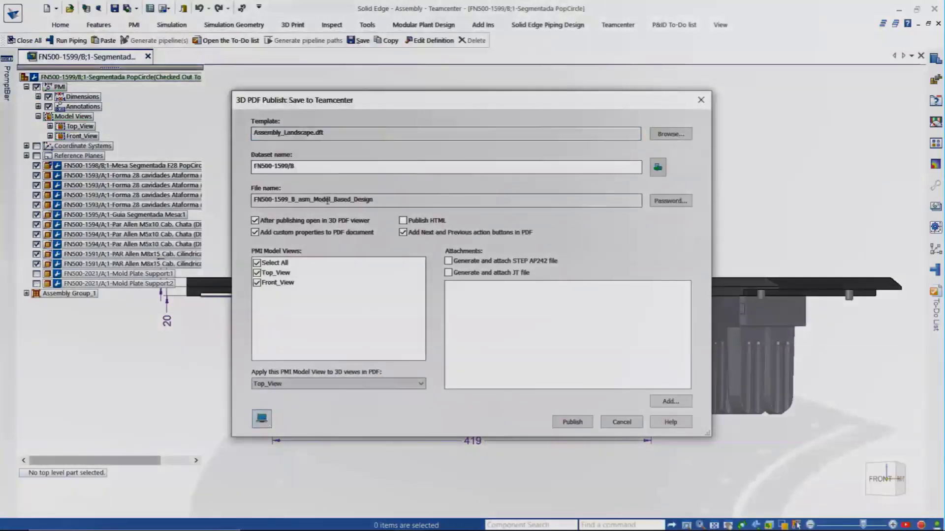
click(671, 134)
click(566, 238)
click(745, 398)
click(572, 421)
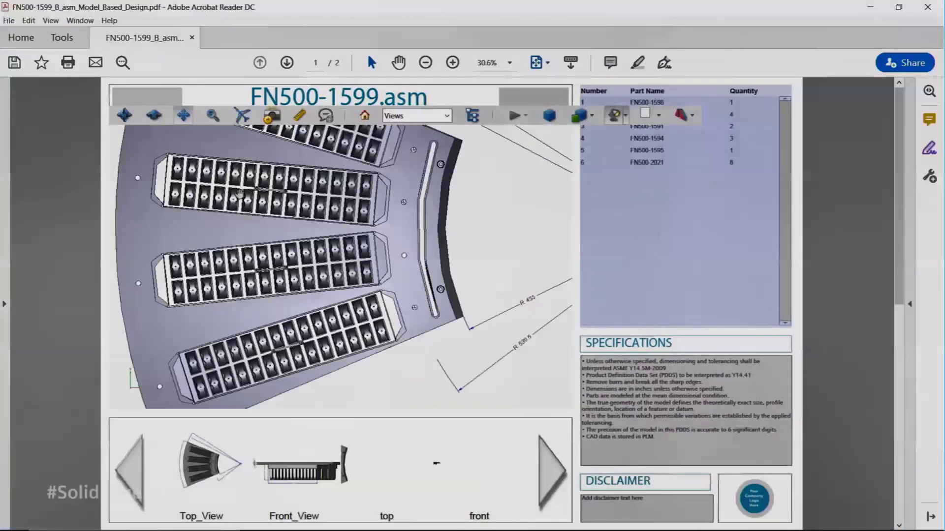
Review the Front_View in the published PDF and the FN500-1599/B dataset.
click(295, 474)
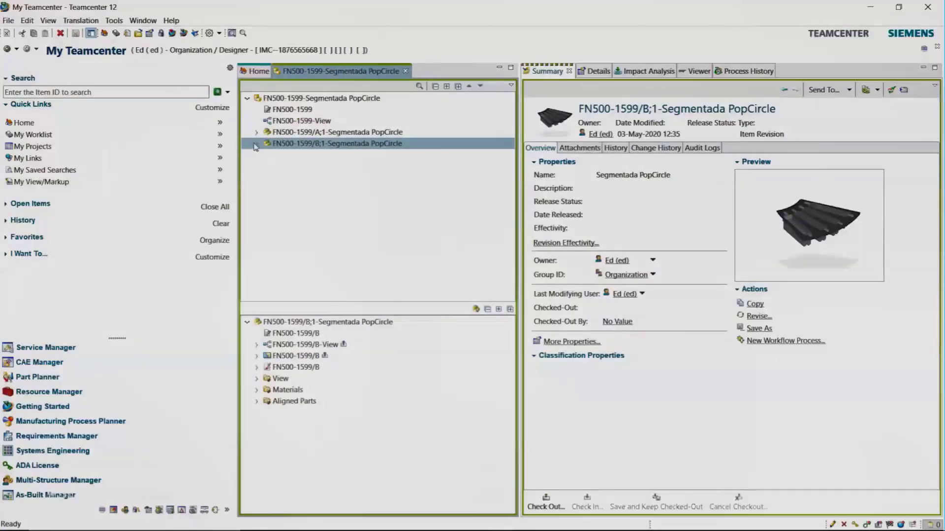
click(256, 143)
click(315, 188)
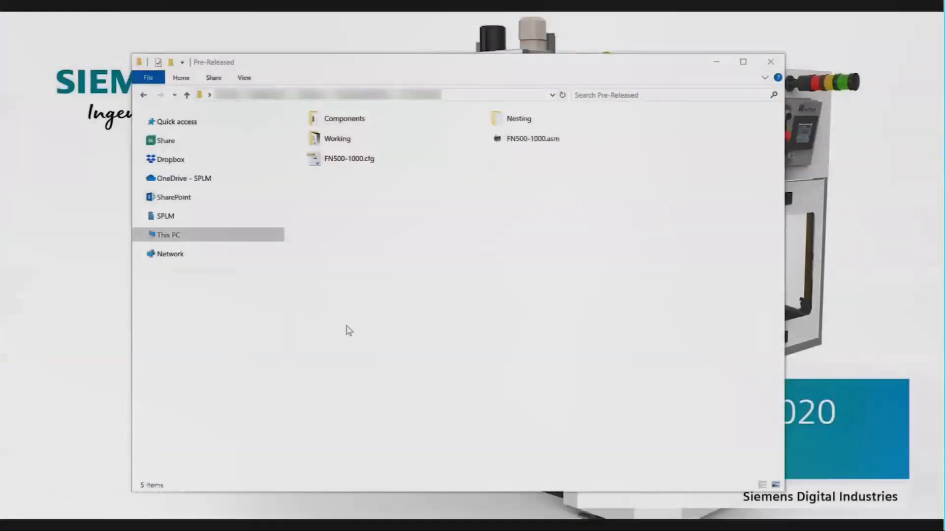
Use Open As... on FN500-1000.asm in Pre-Released, then dismiss the Open File dialog.
click(561, 141)
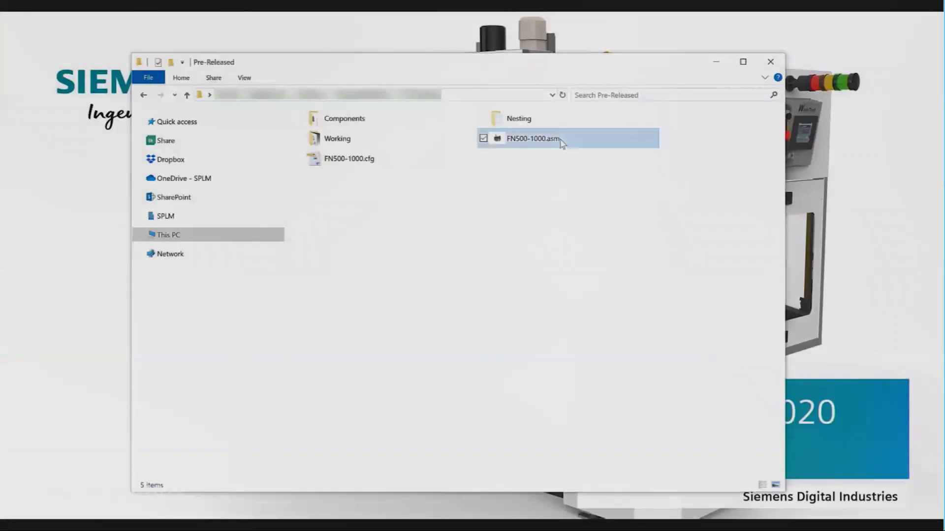
right_click(561, 141)
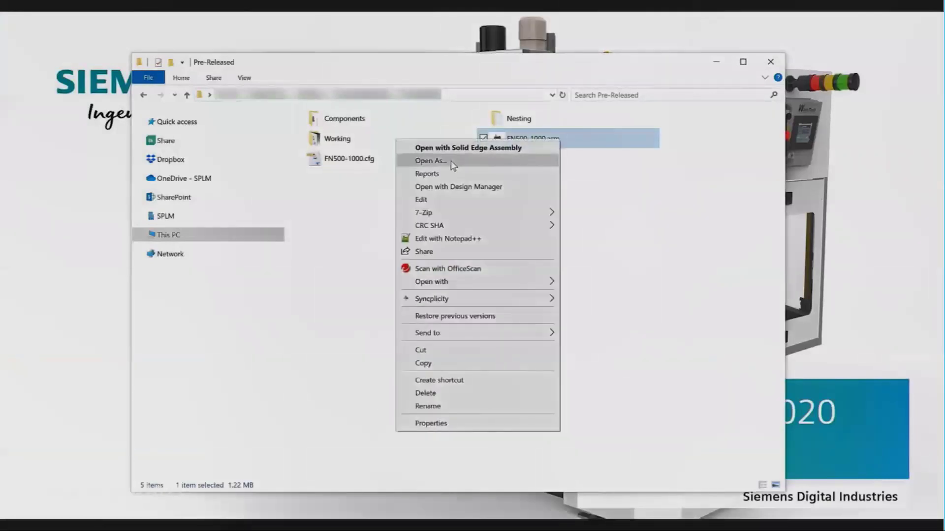
click(430, 161)
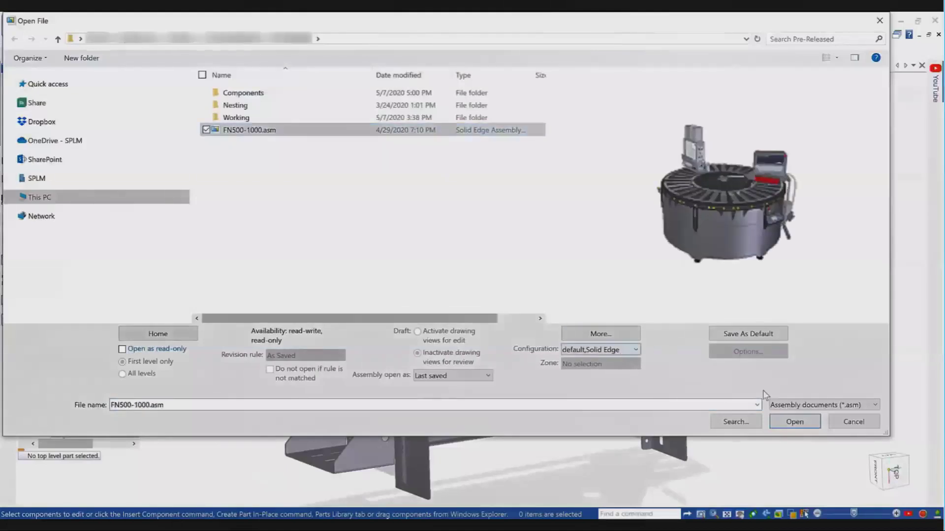
click(853, 422)
Open FN500-1000 from recent files in 07-Filling Doser configuration, then return to FN500-SS1.
click(14, 28)
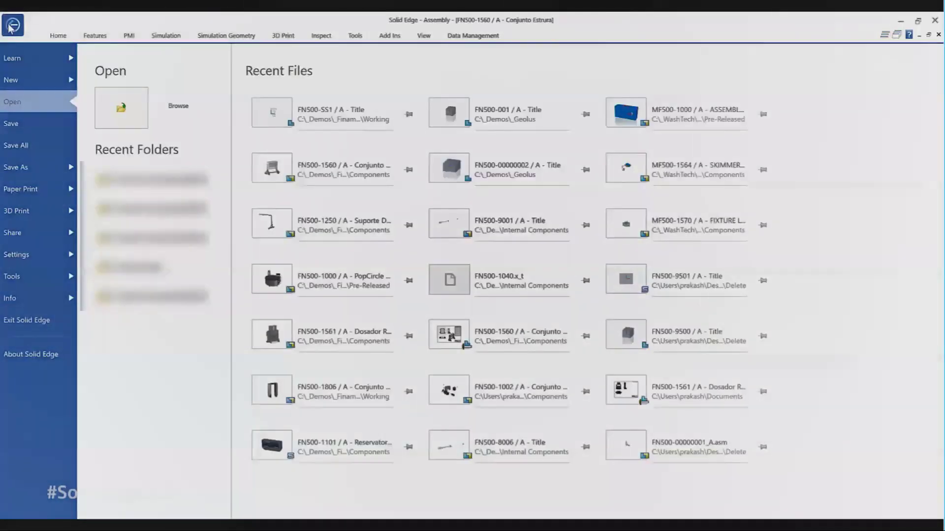
right_click(281, 284)
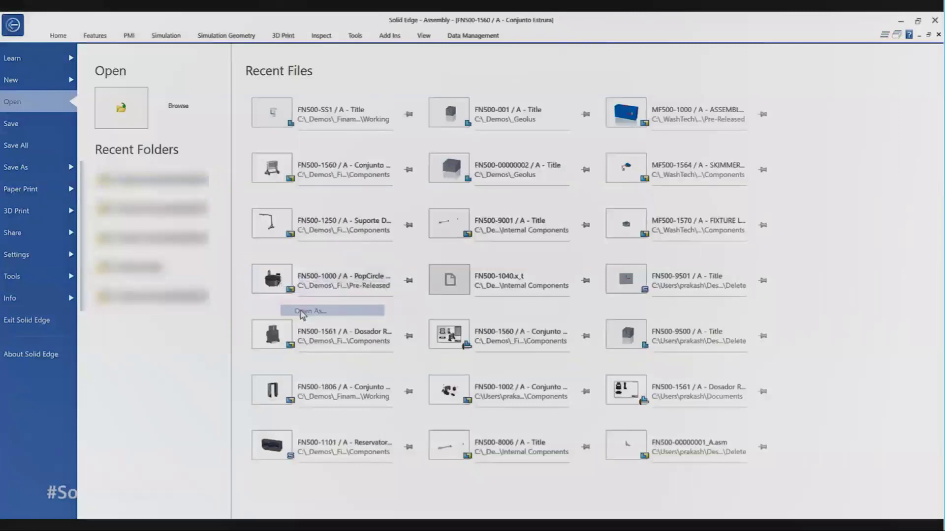
click(309, 311)
click(613, 350)
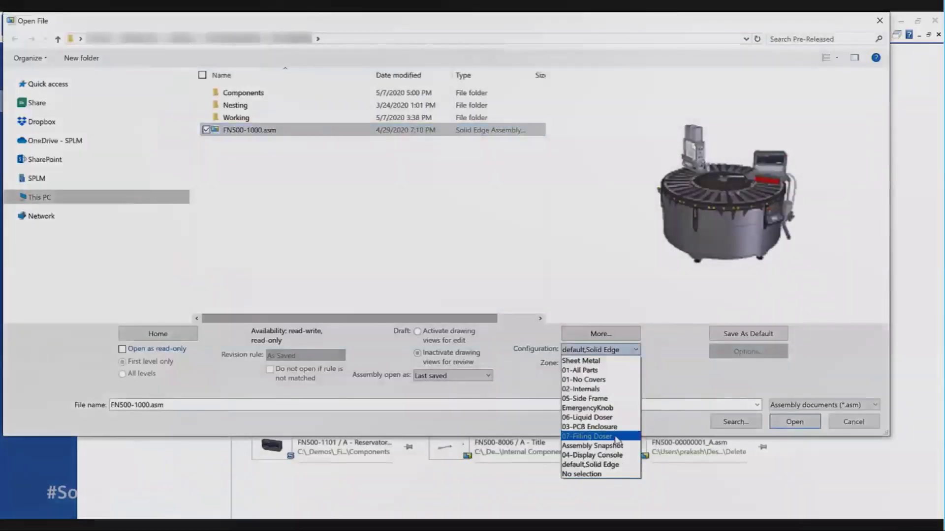
click(587, 437)
click(794, 422)
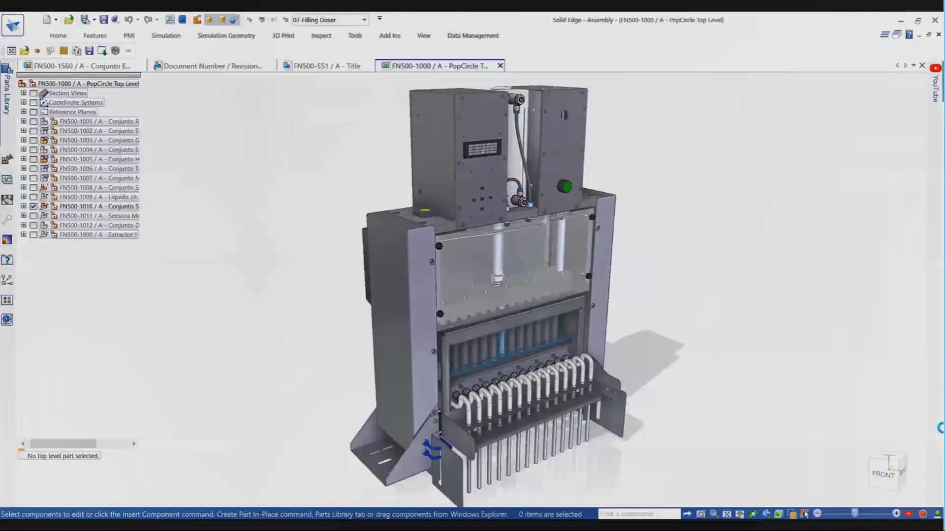
scroll(599, 146, up, 6)
middle_drag(600, 149, 628, 266)
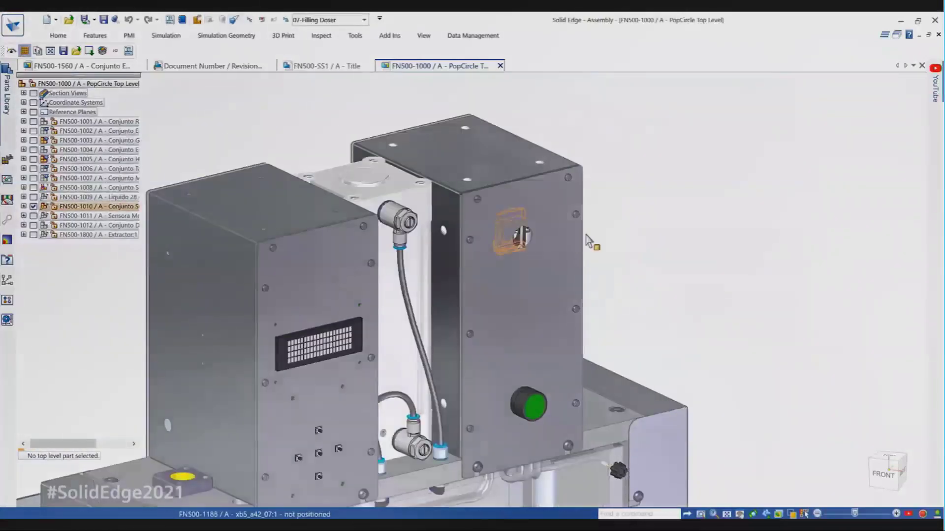
click(327, 66)
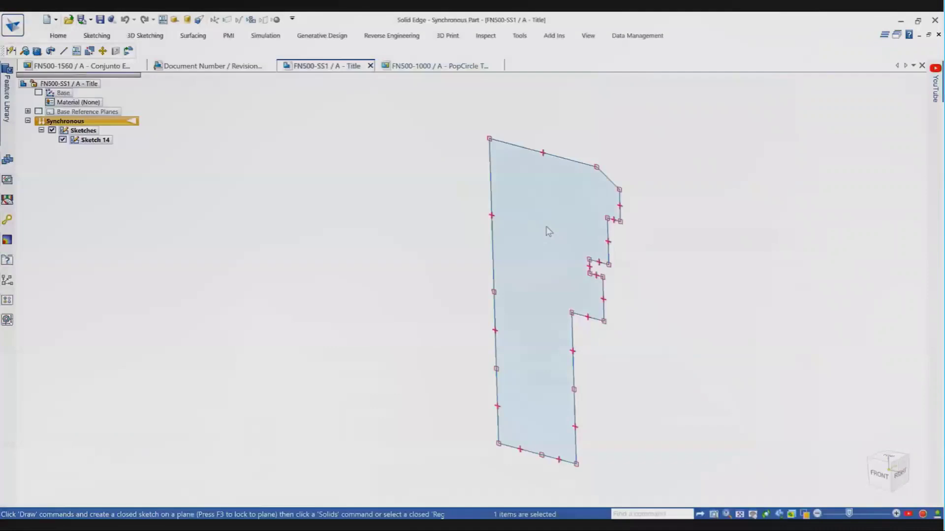
Revolve the Sketch 14 region 360° about its left edge, hide live sections, and run Shape Search.
click(547, 229)
click(492, 262)
click(300, 85)
click(304, 113)
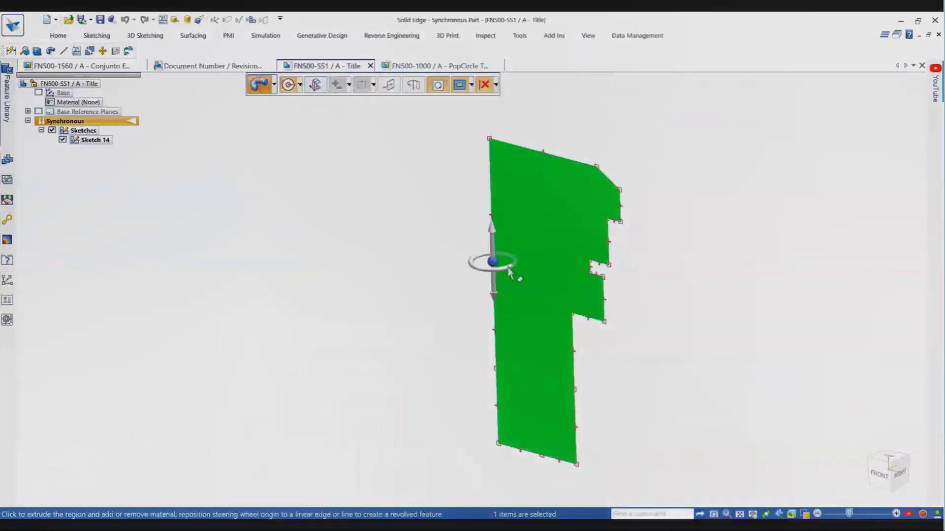
click(506, 266)
click(52, 168)
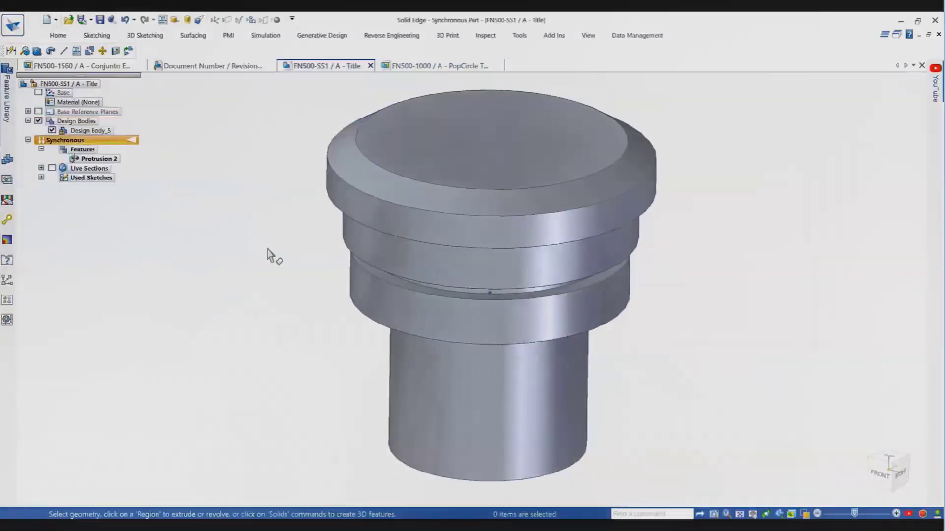
click(629, 37)
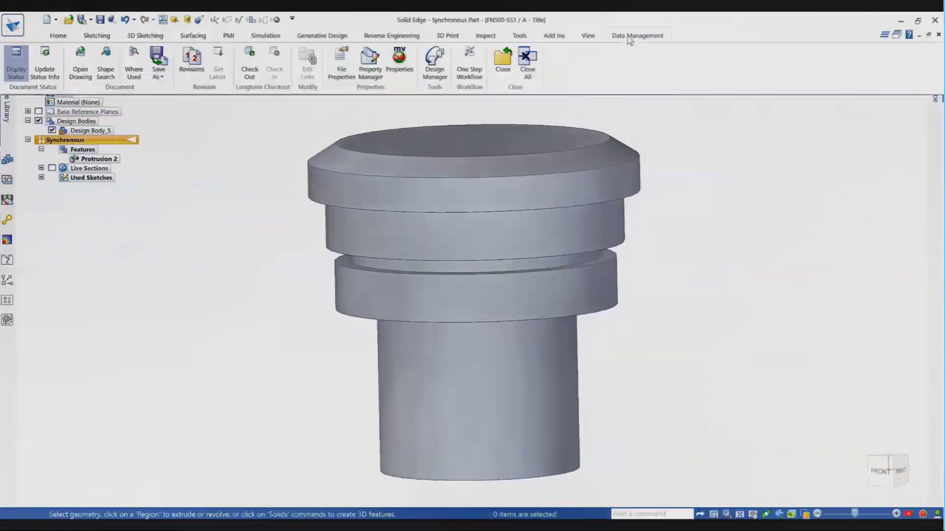
click(117, 79)
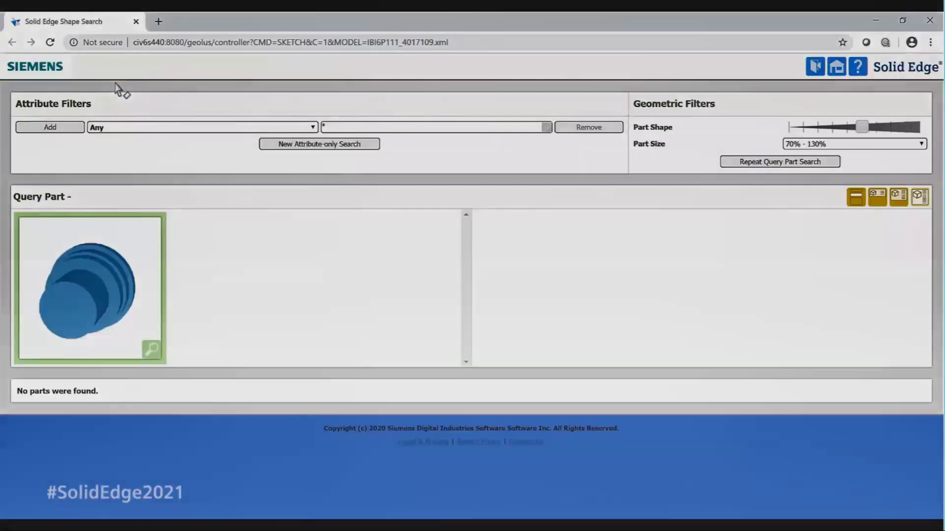
Widen the part size range to 50% - 200% and rerun the shape search.
click(837, 145)
click(831, 211)
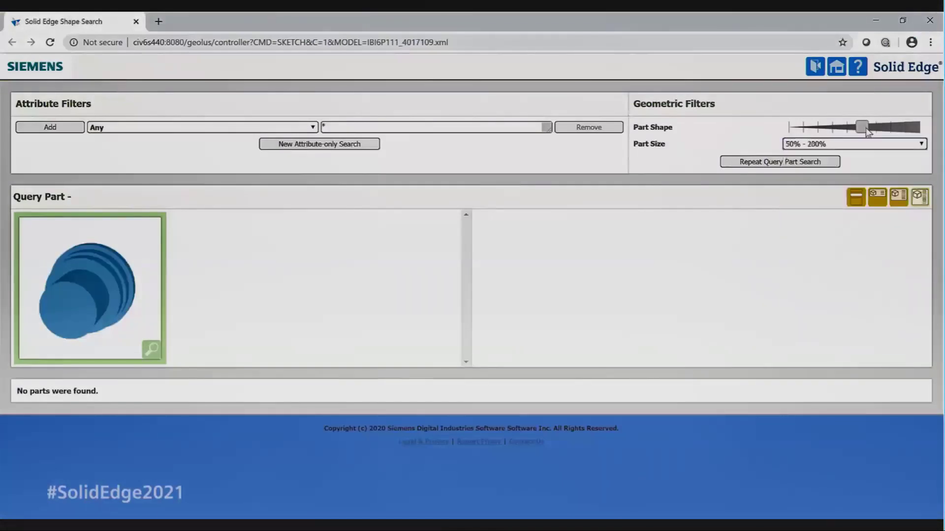
click(812, 165)
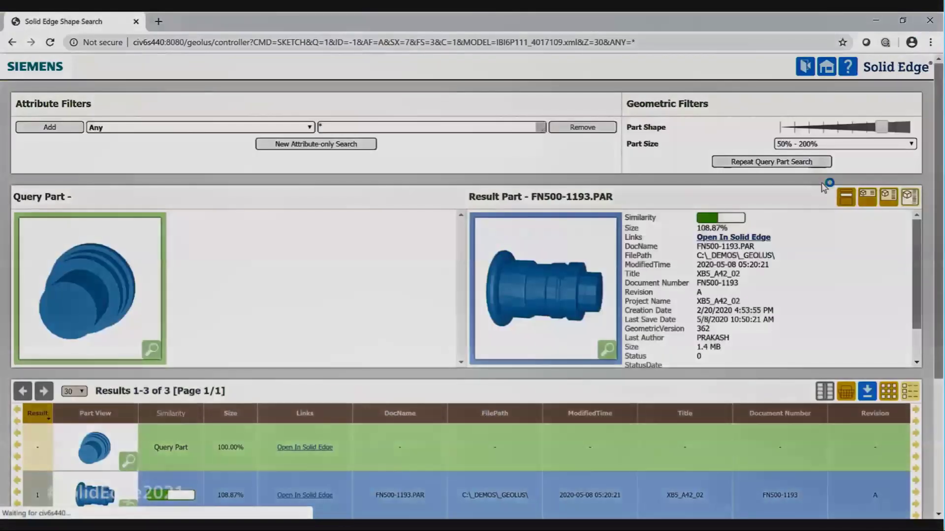
Open the FN500-9005 emergency stop push button result in Solid Edge.
scroll(689, 393, down, 3)
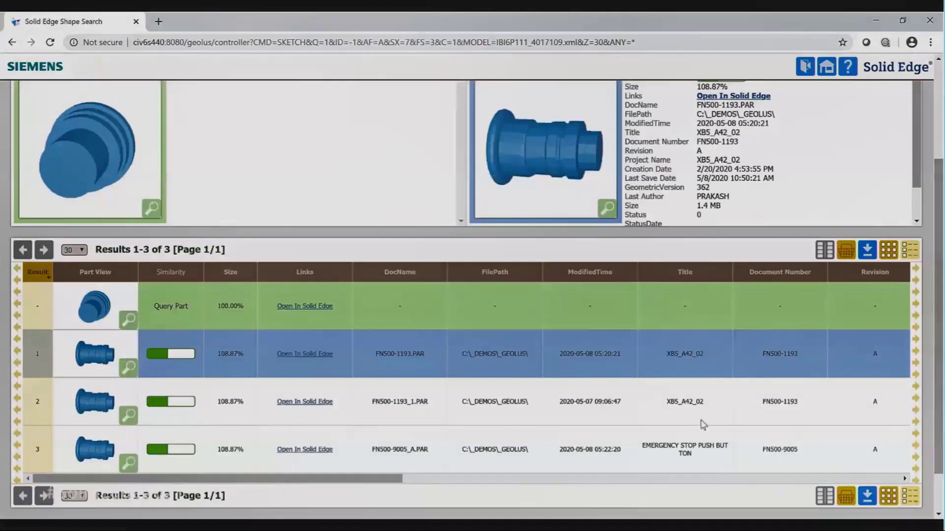
click(664, 445)
scroll(798, 239, up, 2)
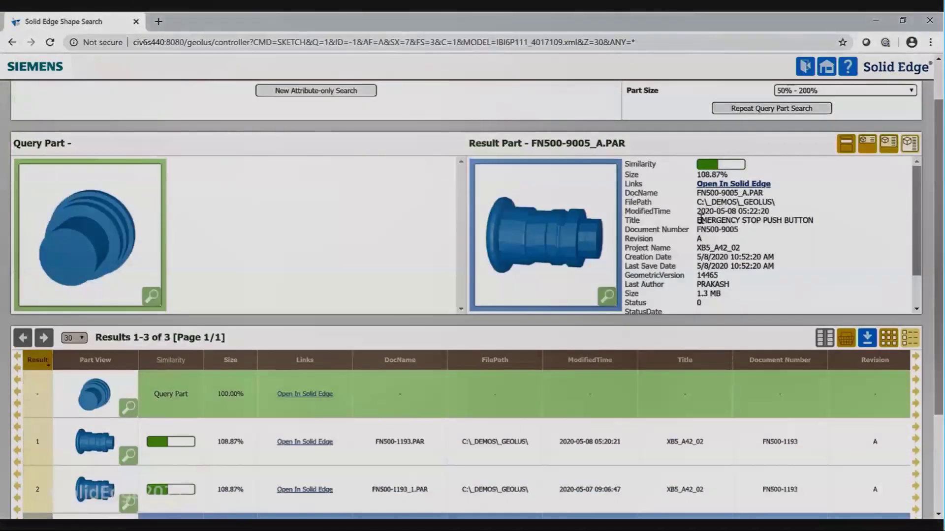
mouse_move(917, 242)
mouse_down()
mouse_move(918, 267)
mouse_move(917, 239)
mouse_up()
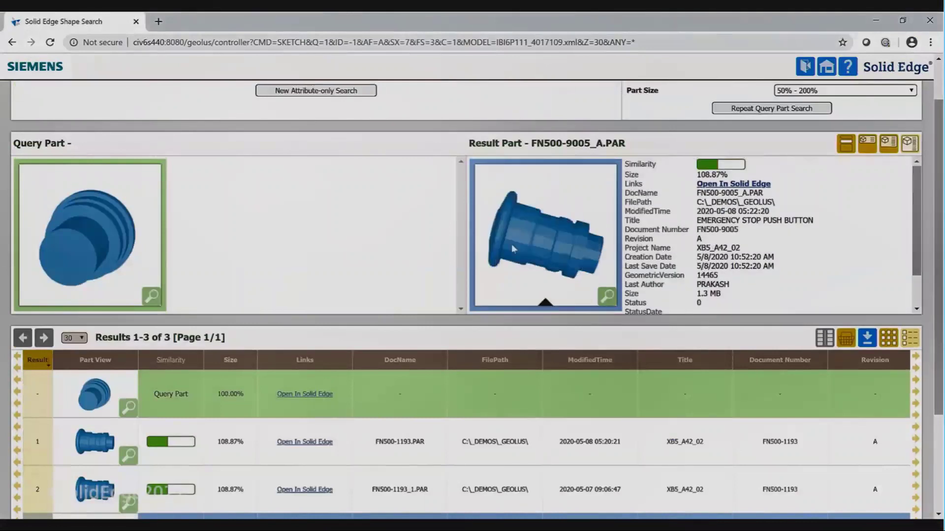
click(733, 184)
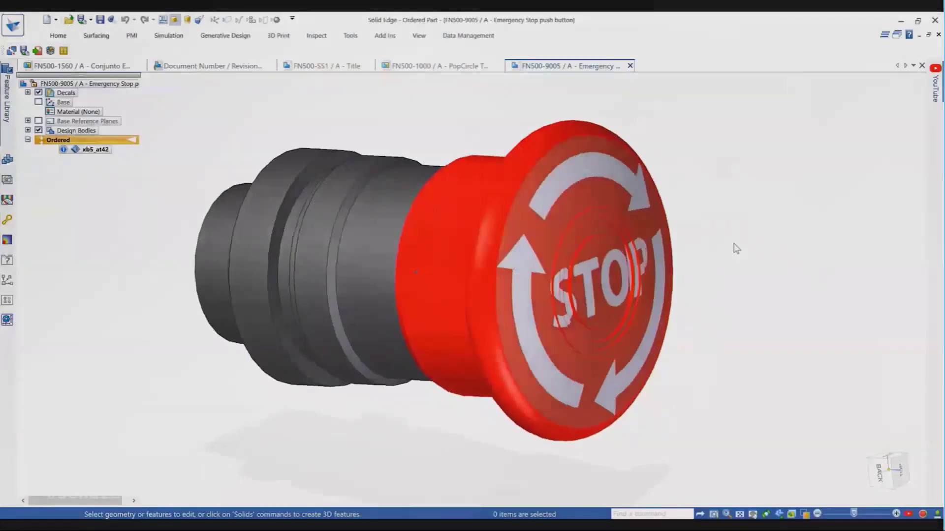
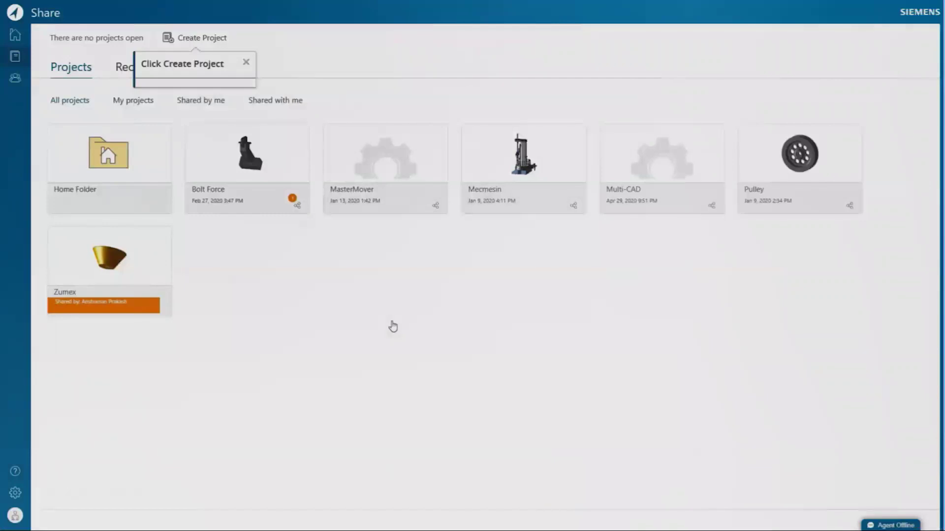
Create a new Solid Edge Share project named Juicer.
click(199, 43)
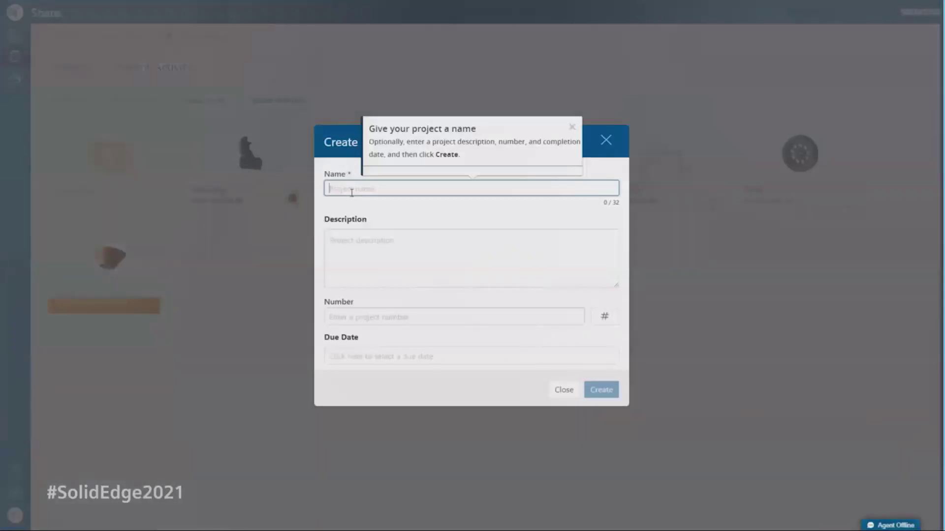
text(Juicer)
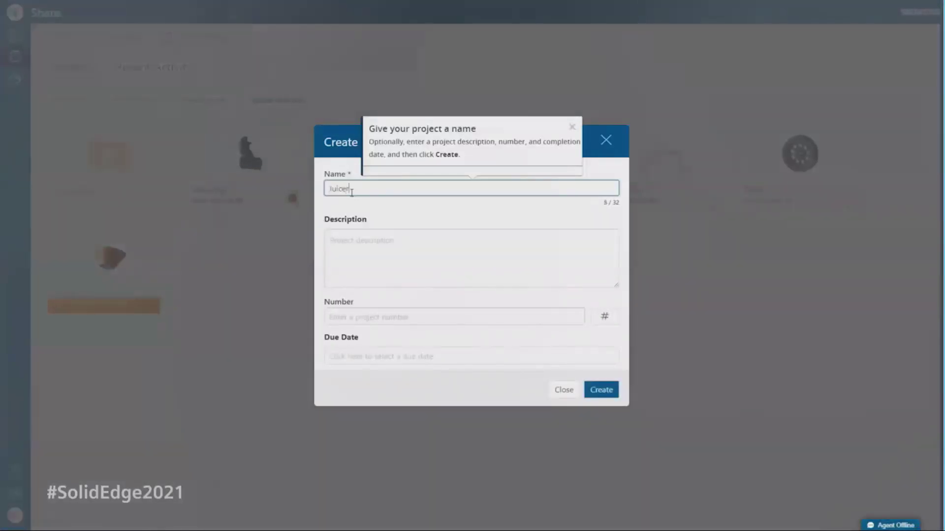
click(593, 392)
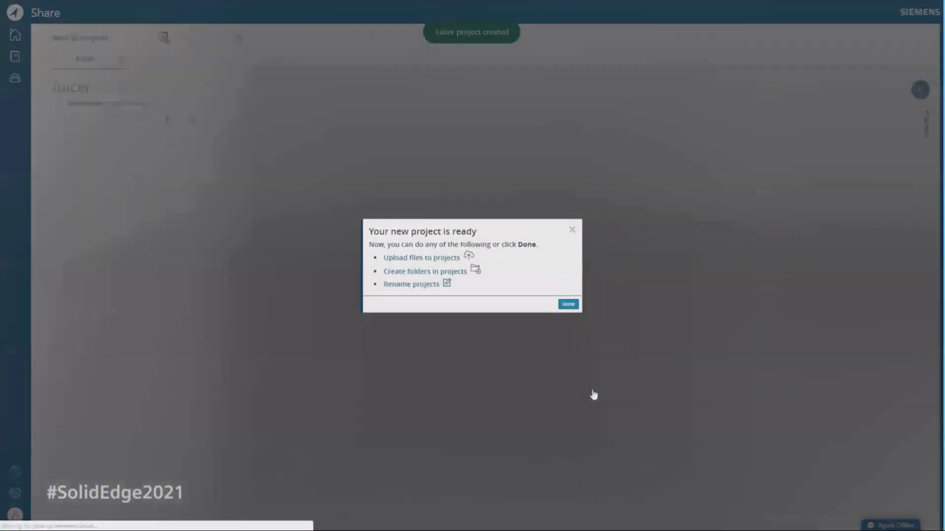
Upload all seven files from the C:\Juicer\Working folder into the Juicer project.
click(393, 262)
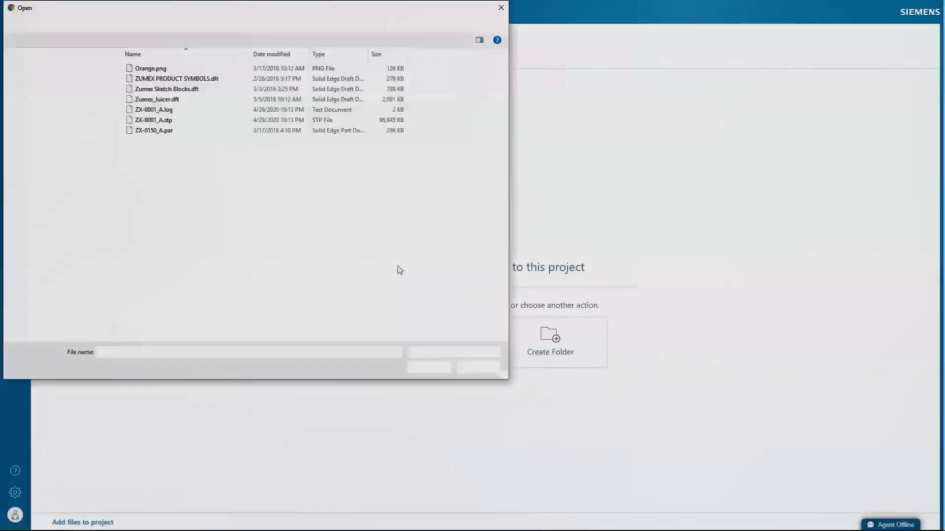
drag(204, 159, 175, 71)
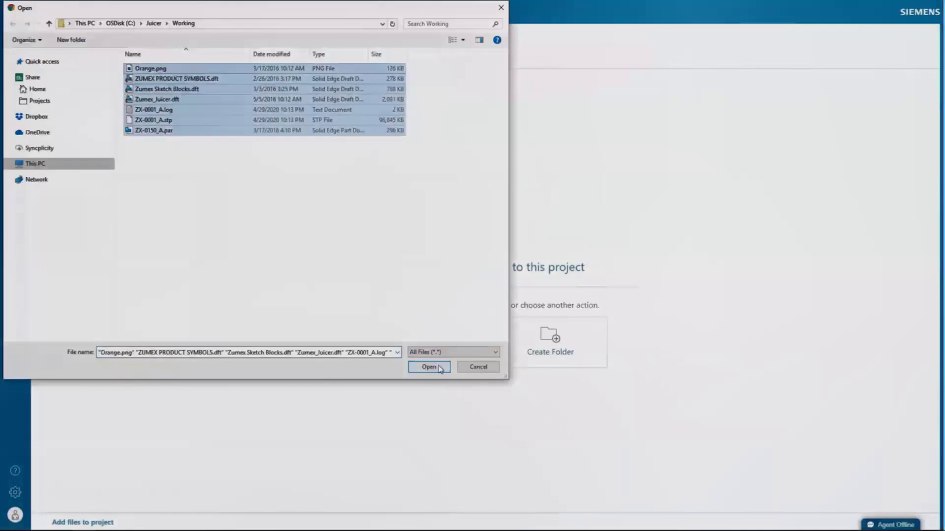
click(438, 368)
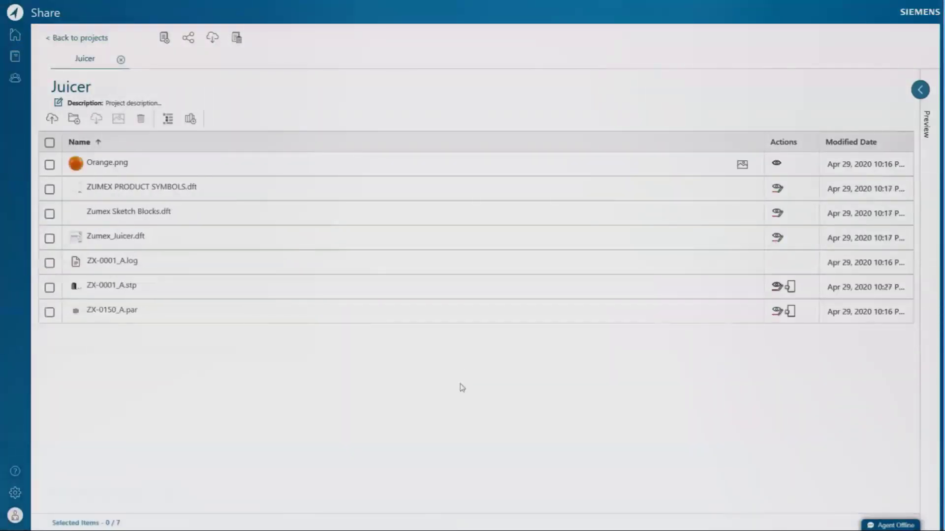
Open ZX-0001_A.stp in the 3D viewer, hide and reshow part ZX-0110_A, and explode the assembly.
click(49, 288)
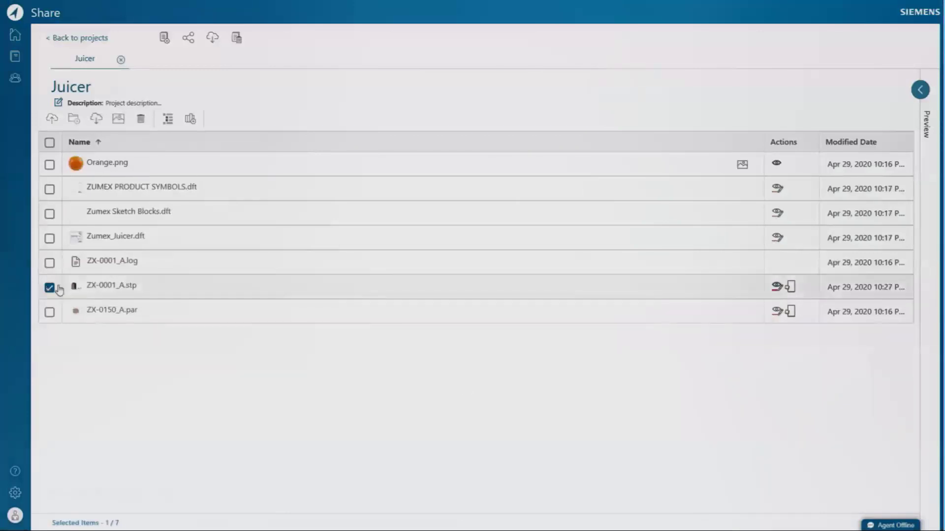
click(776, 286)
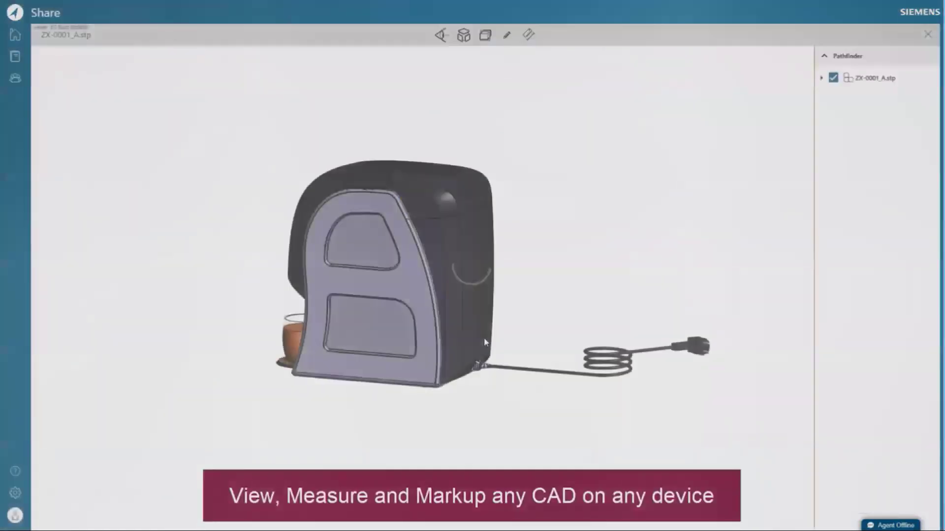
drag(342, 415, 396, 434)
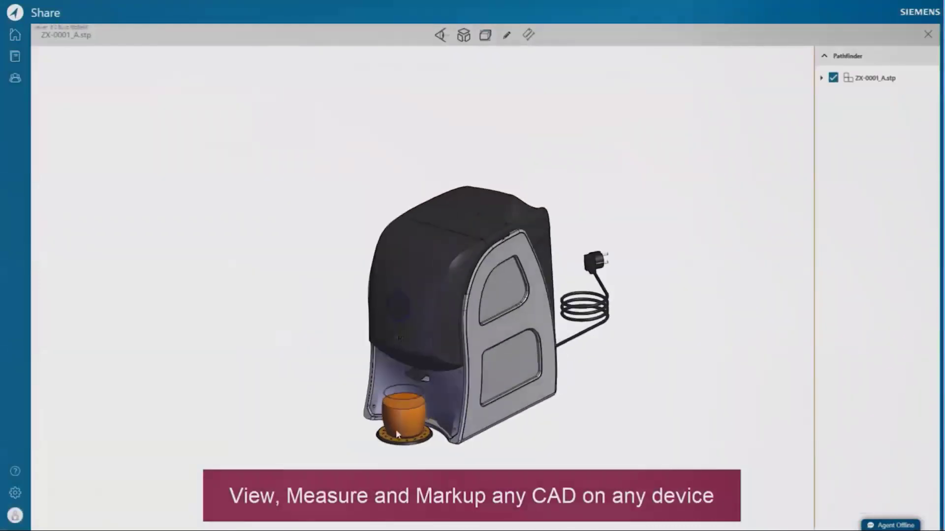
click(822, 78)
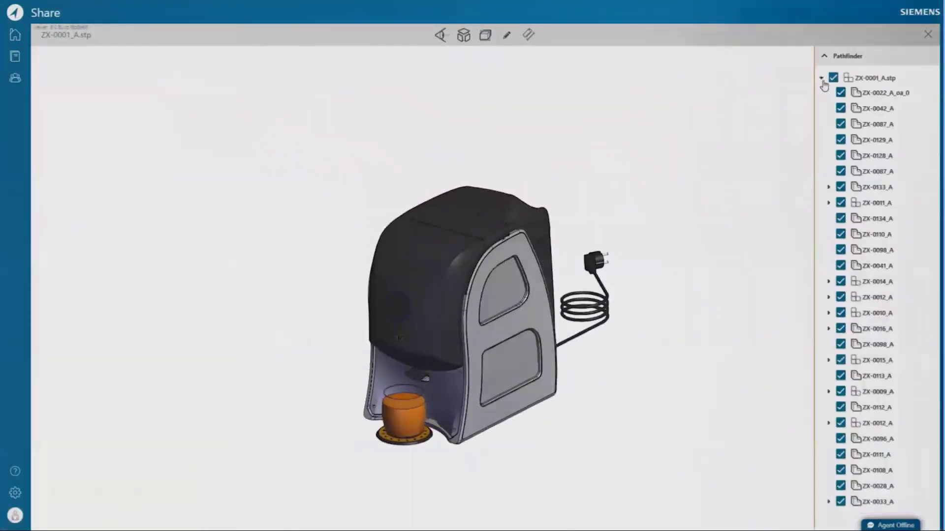
click(841, 235)
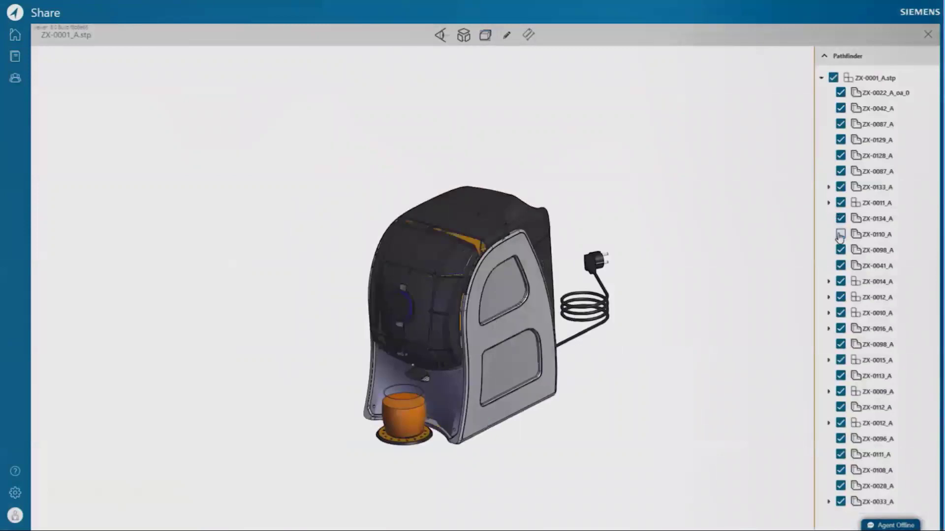
click(841, 235)
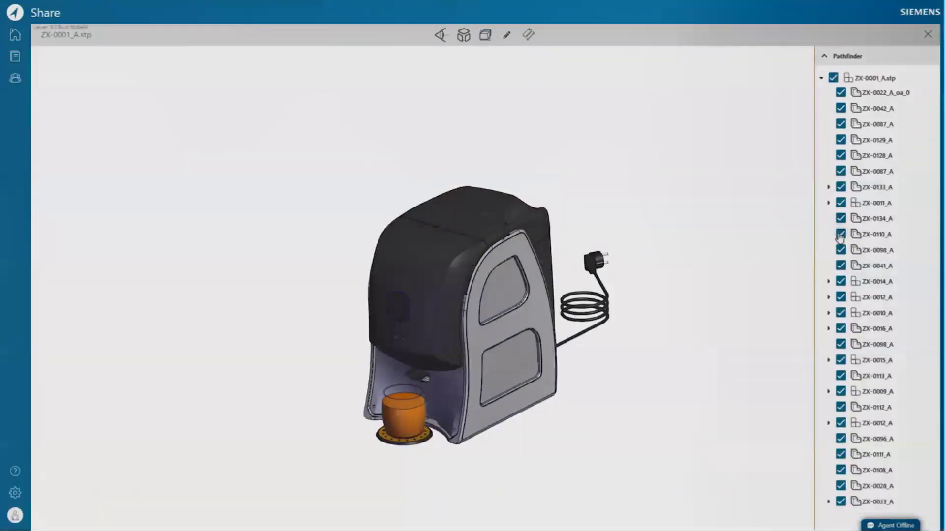
click(464, 34)
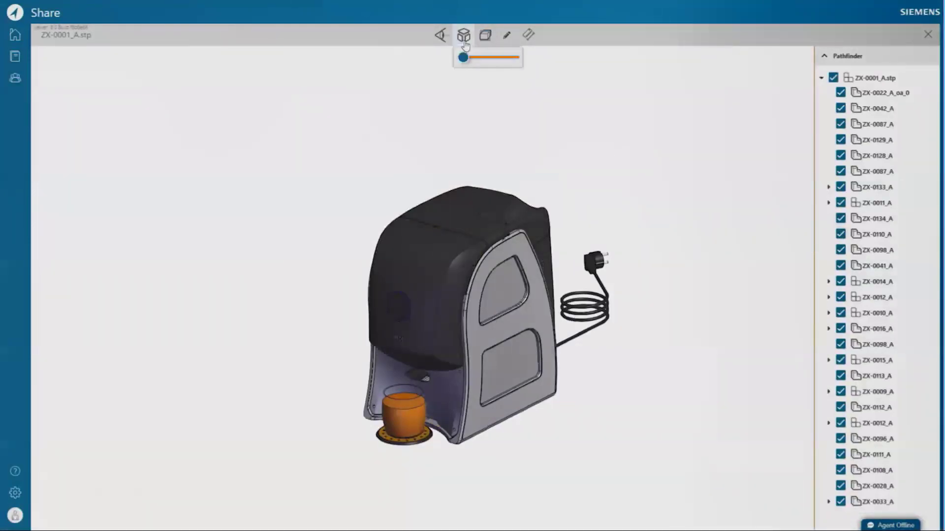
mouse_move(464, 58)
mouse_down()
mouse_move(483, 59)
mouse_move(460, 60)
mouse_up()
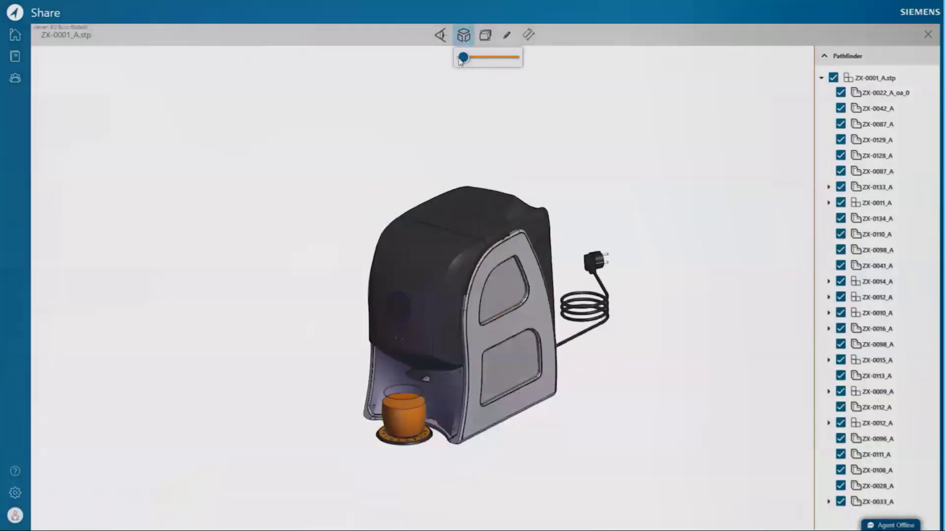
Cut the juicer with two perpendicular section planes, inspect it, then clear all sections and choose edge distance measuring.
click(485, 37)
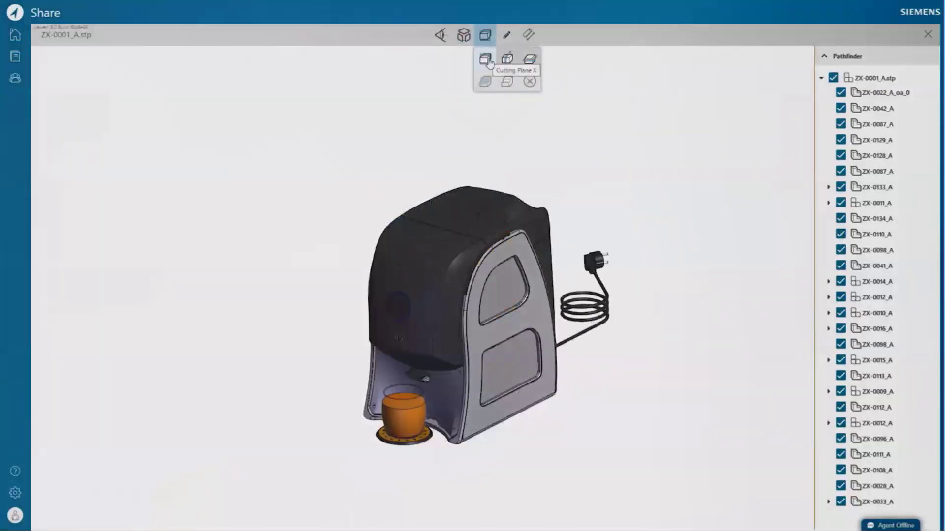
click(486, 60)
drag(340, 306, 442, 364)
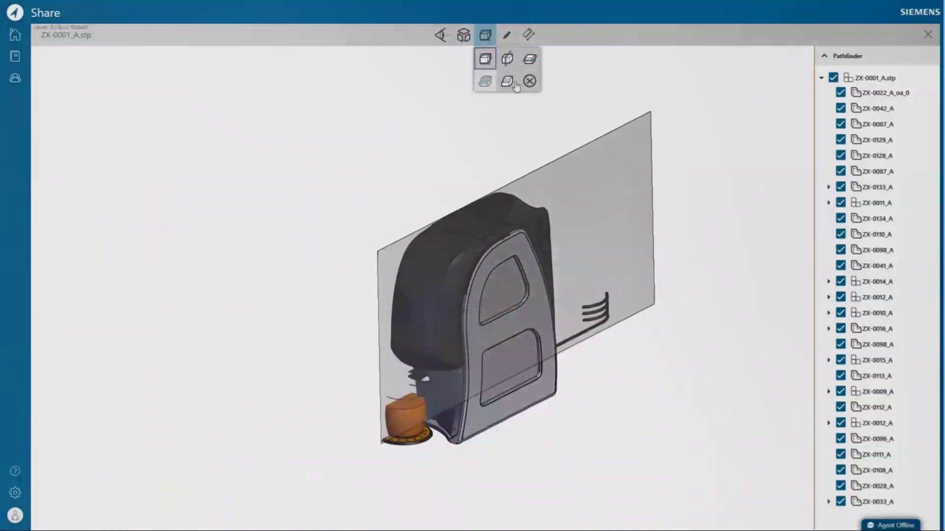
click(507, 59)
drag(438, 321, 480, 294)
drag(372, 379, 290, 423)
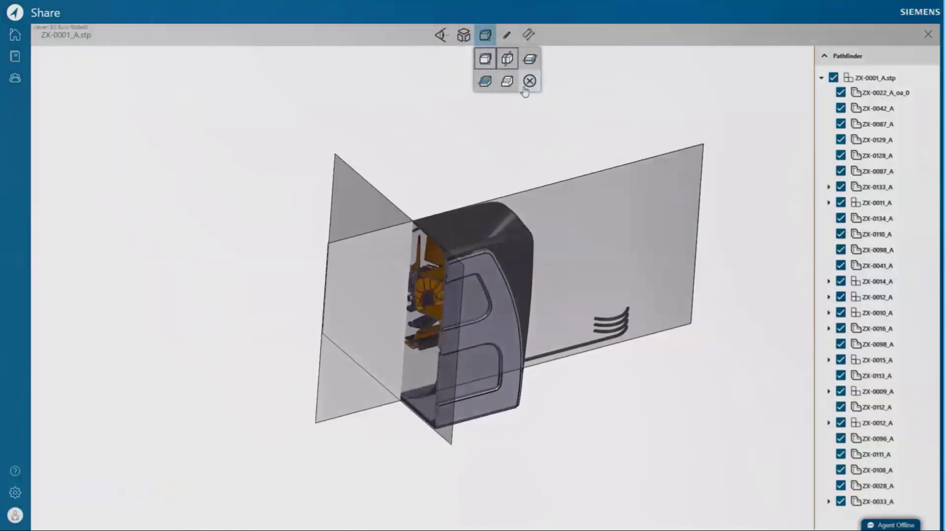
click(530, 80)
click(528, 34)
click(452, 40)
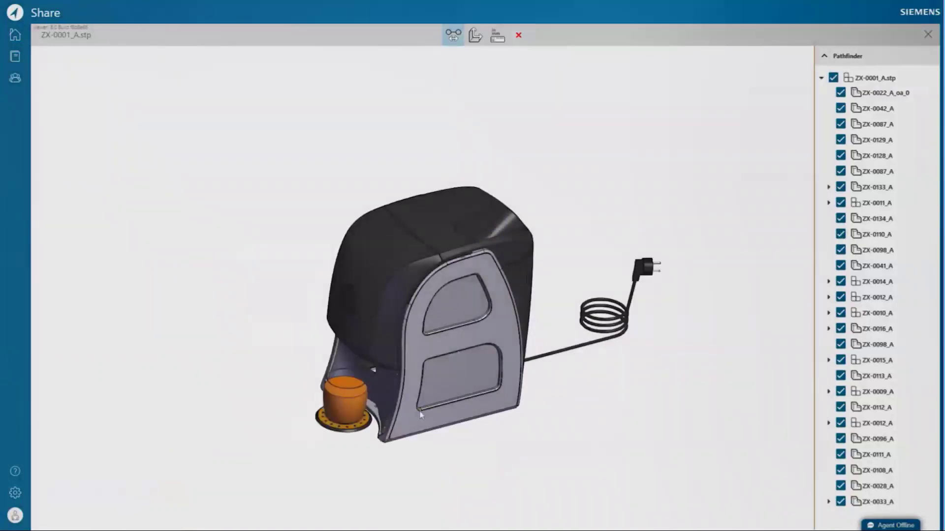
Measure the lower and upper window edges, showing the distances in millimetres.
click(496, 391)
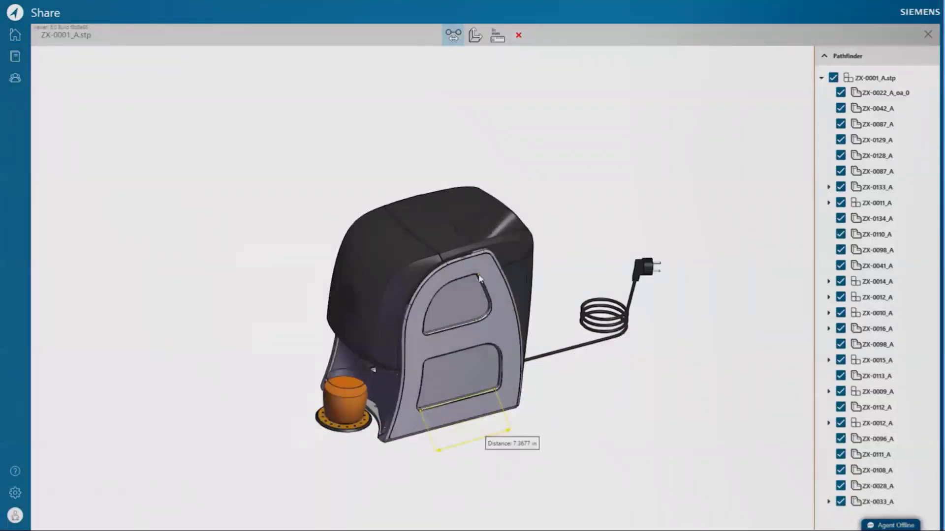
click(491, 310)
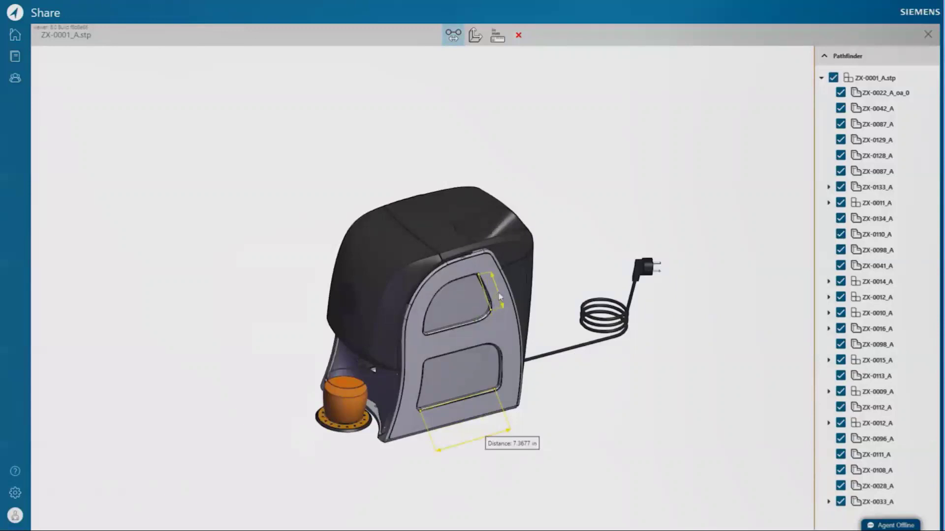
click(497, 35)
click(504, 64)
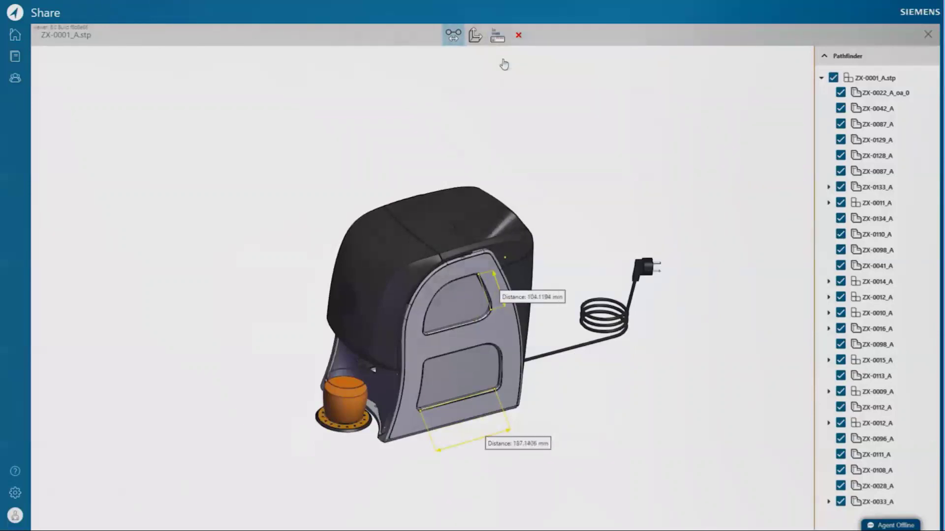
click(519, 35)
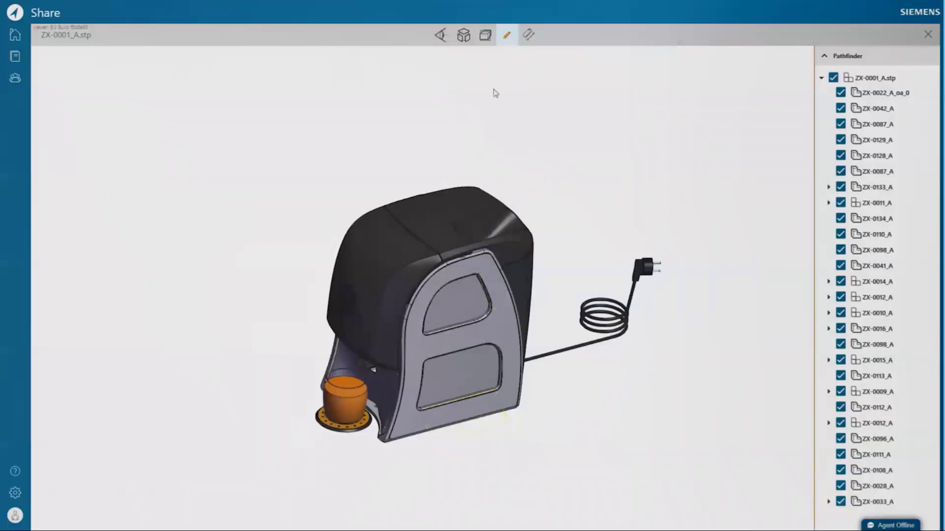
Mark up the model with a circle around the spout opening and a note 'Check spout to make sure it meets recommen'.
scroll(322, 399, up, 5)
scroll(319, 437, up, 2)
drag(373, 452, 387, 439)
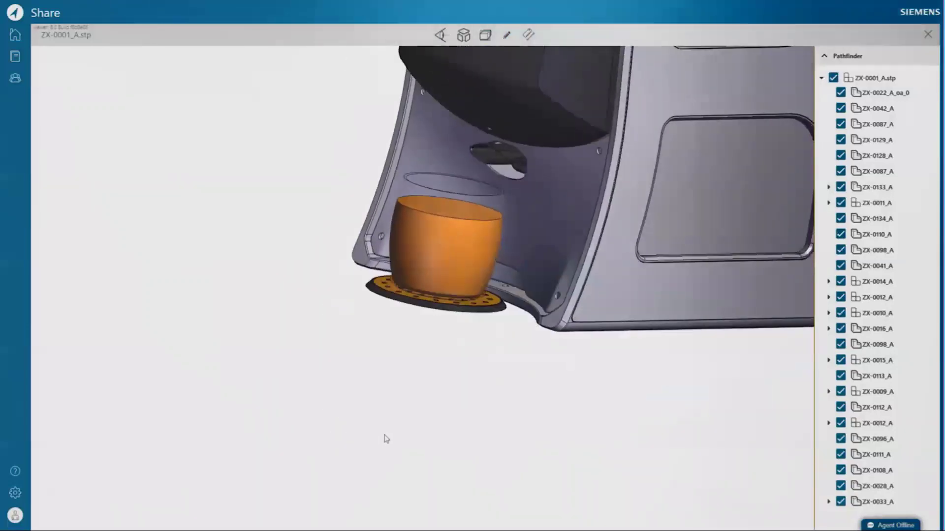
click(506, 36)
click(440, 36)
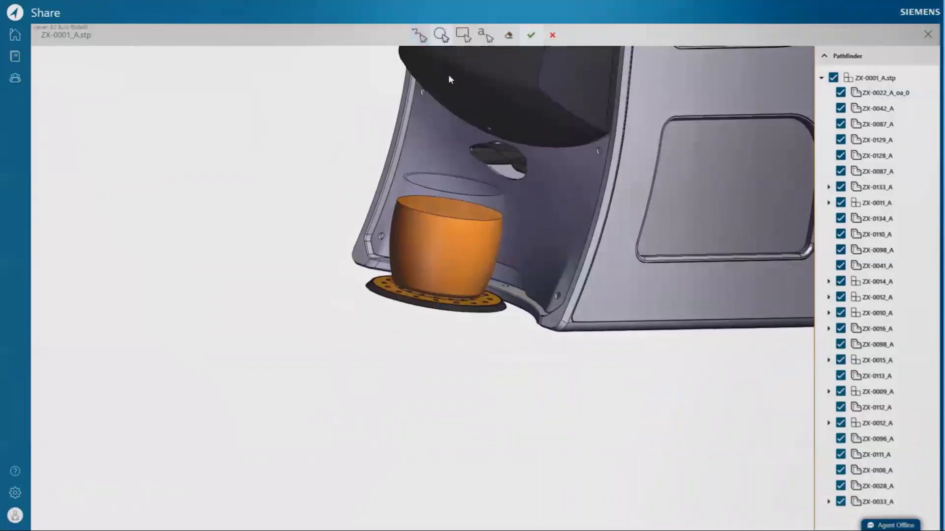
drag(493, 157, 458, 136)
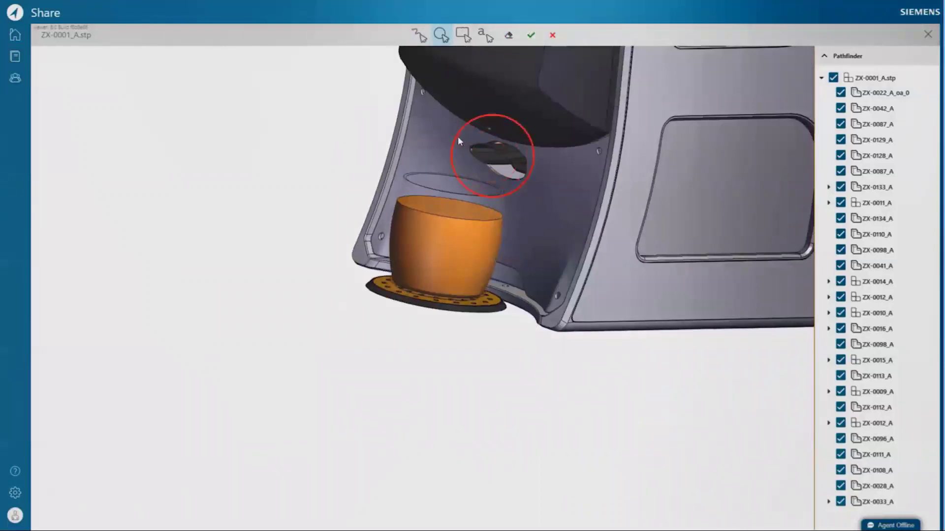
click(488, 44)
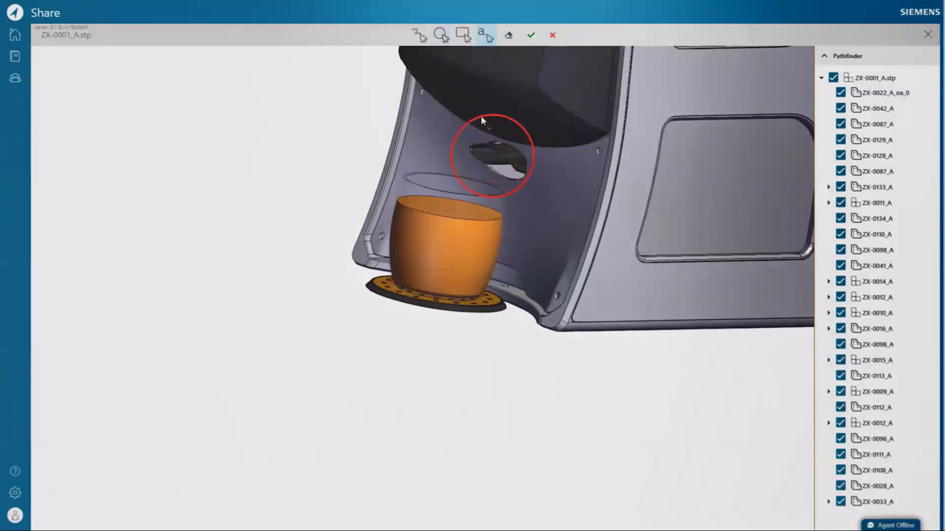
click(485, 235)
drag(518, 242, 474, 245)
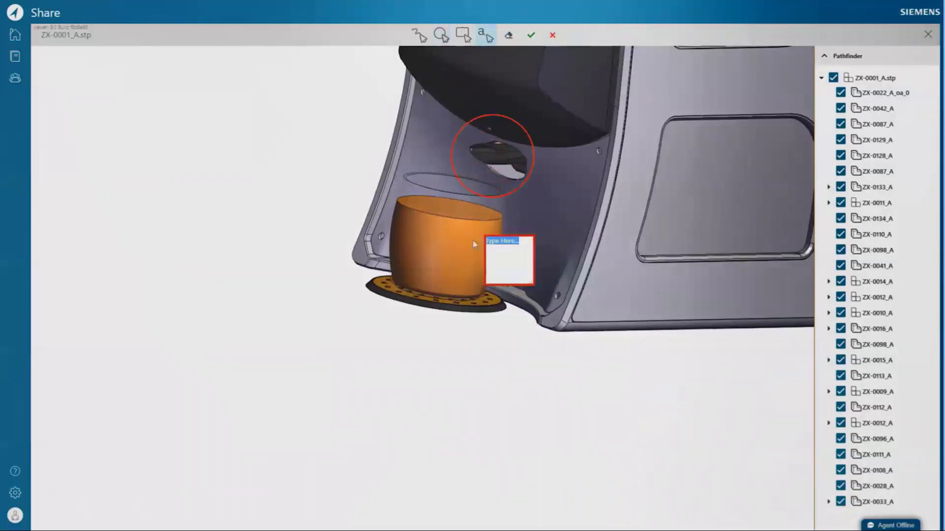
key(BackSpace)
text(Check spout to make sure it meets recommended specs)
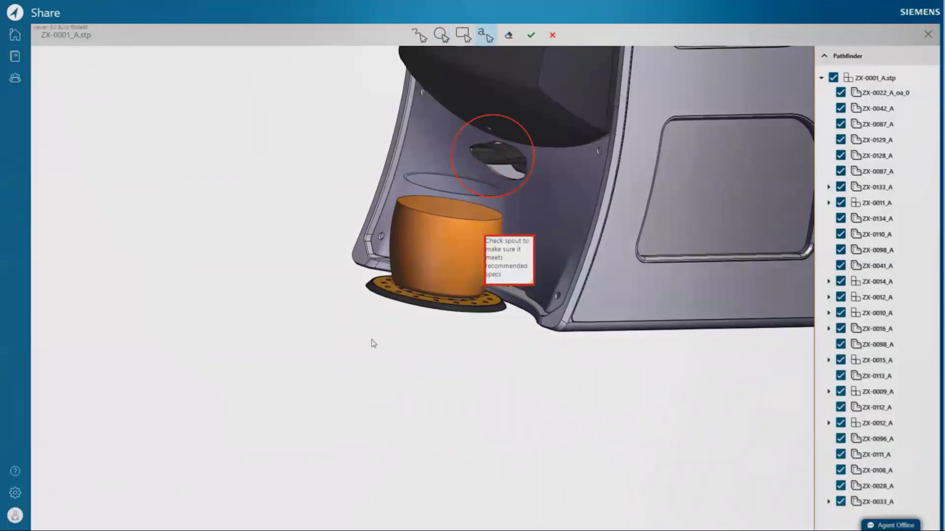
drag(528, 281, 566, 268)
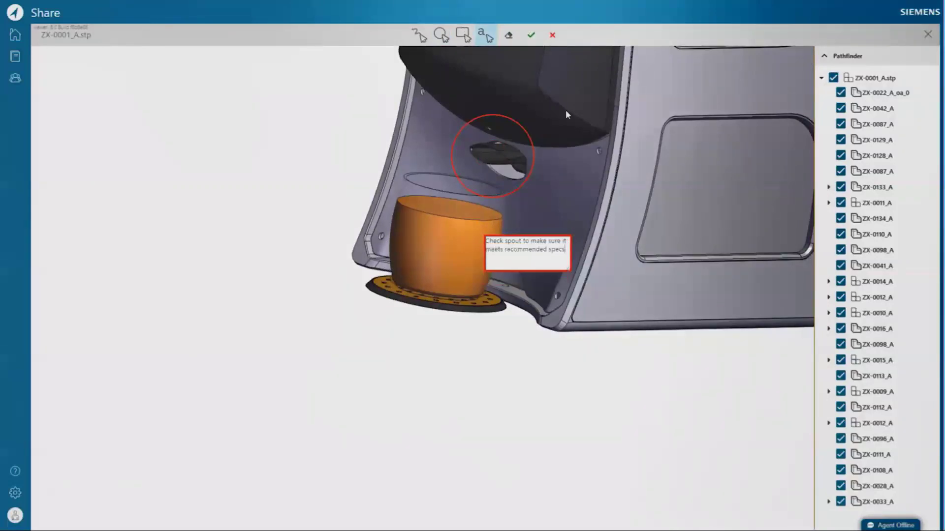
Save the markup as 'Spout Specs' and restore that saved view.
click(531, 35)
drag(416, 269, 336, 272)
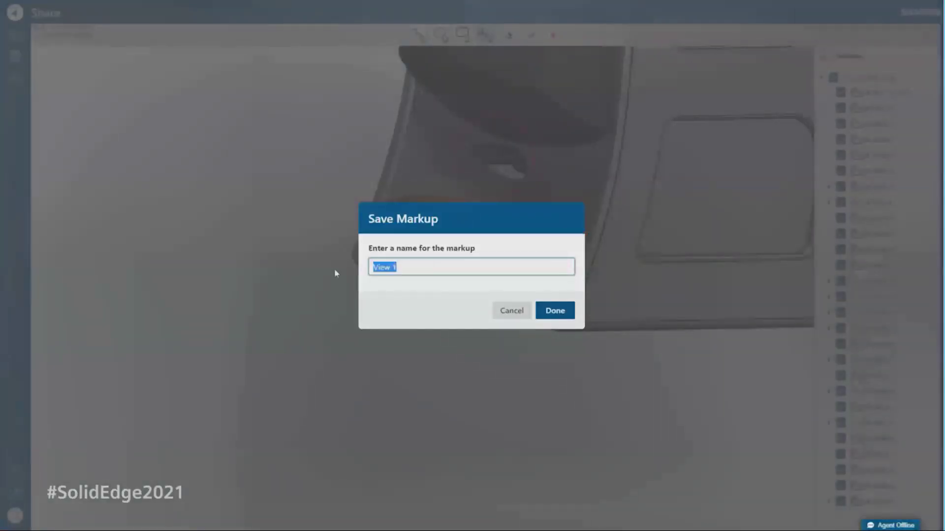
text(Spout Specs)
click(554, 311)
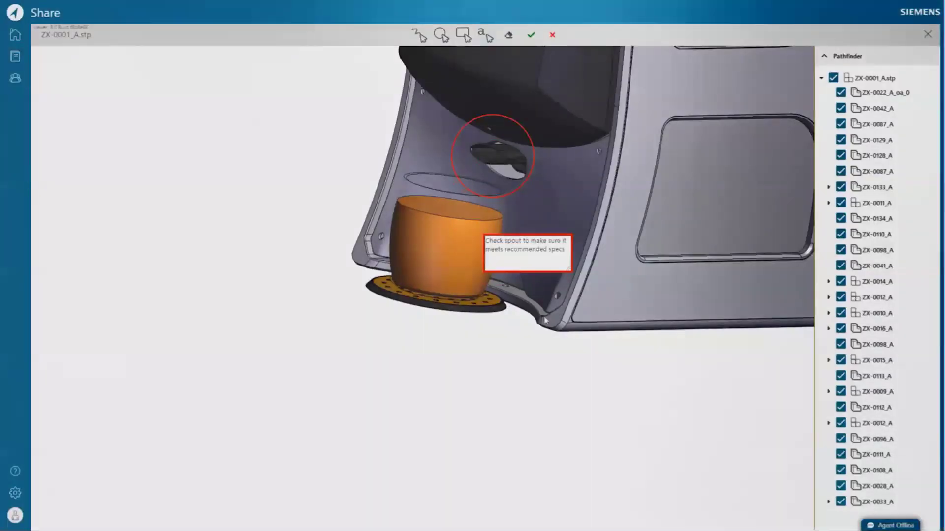
drag(458, 360, 597, 321)
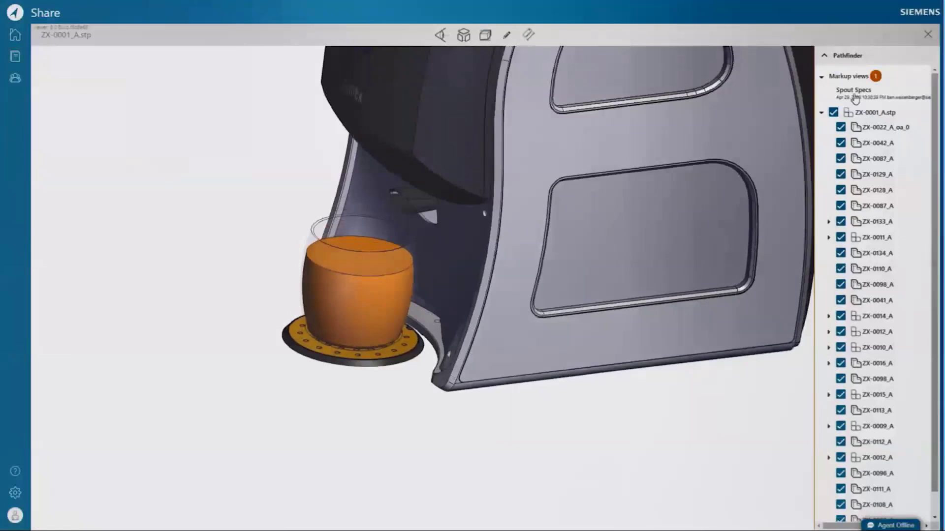
click(855, 94)
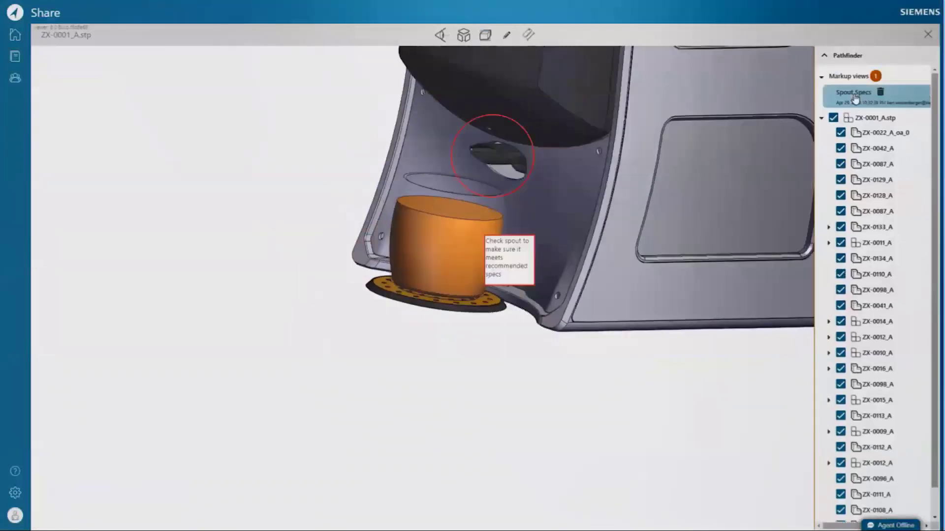
Close the 3D viewer and open the Multi-CAD project.
click(929, 35)
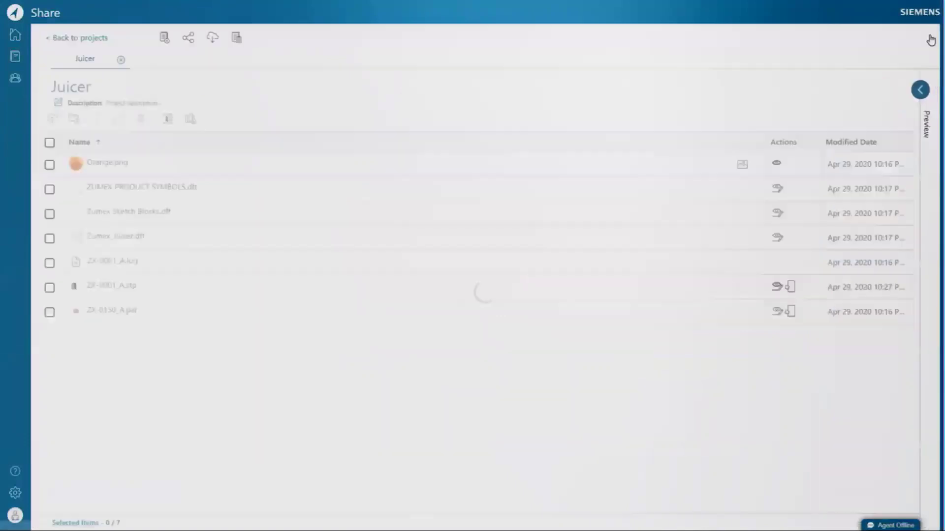
click(15, 56)
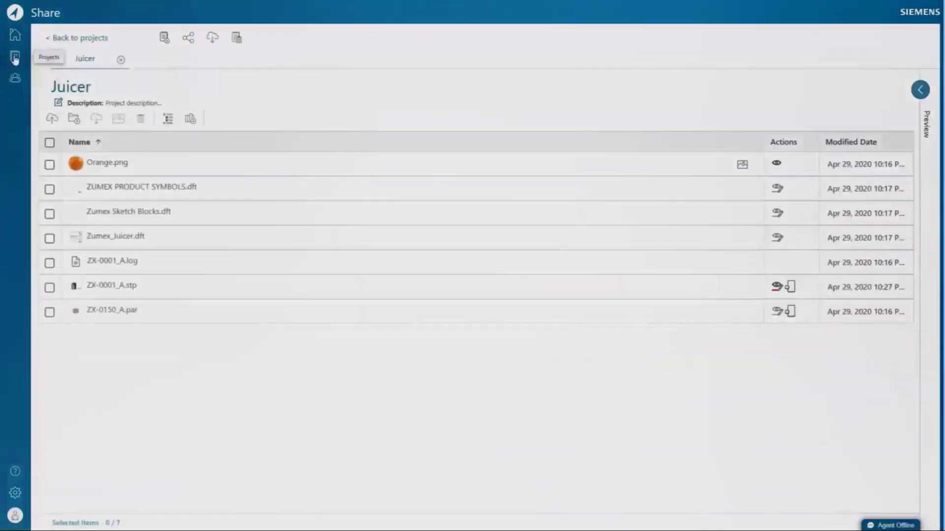
click(801, 166)
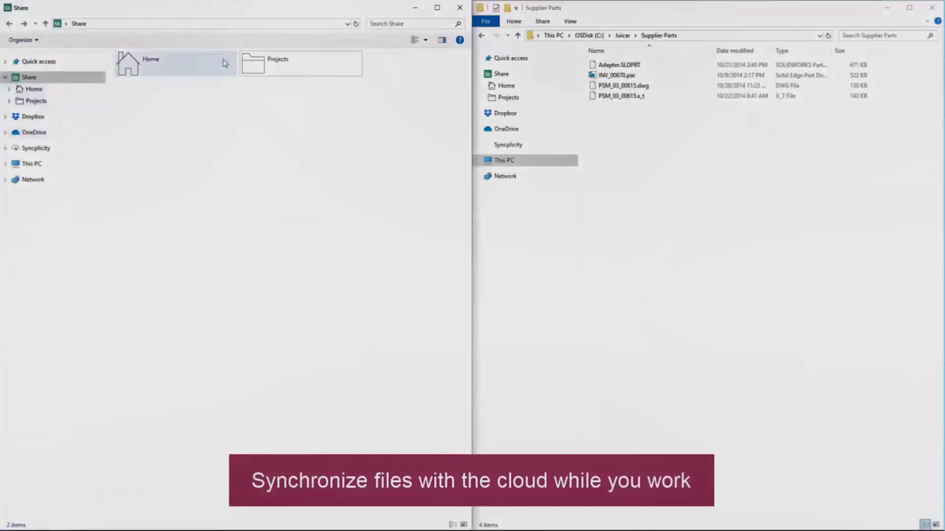
In File Explorer, copy the four supplier part files into the synced Projects > Multi-CAD folder.
double_click(279, 63)
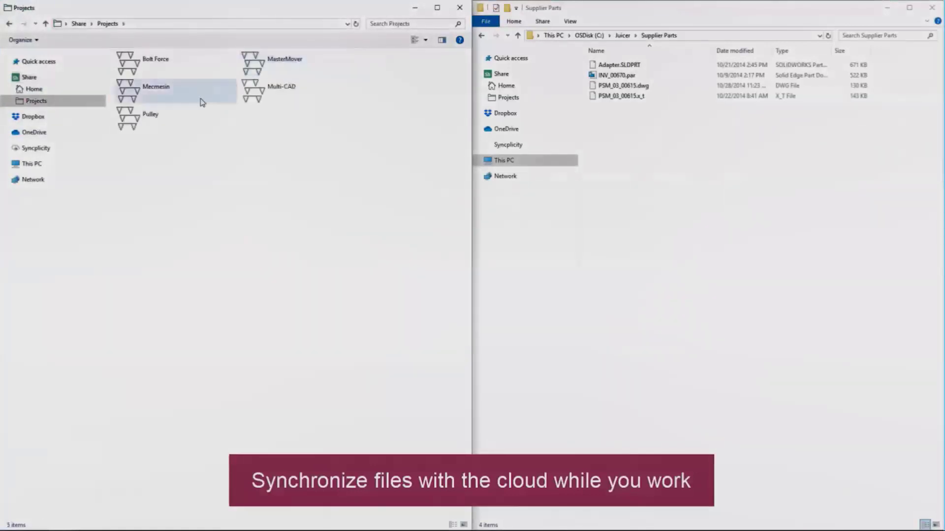
double_click(272, 95)
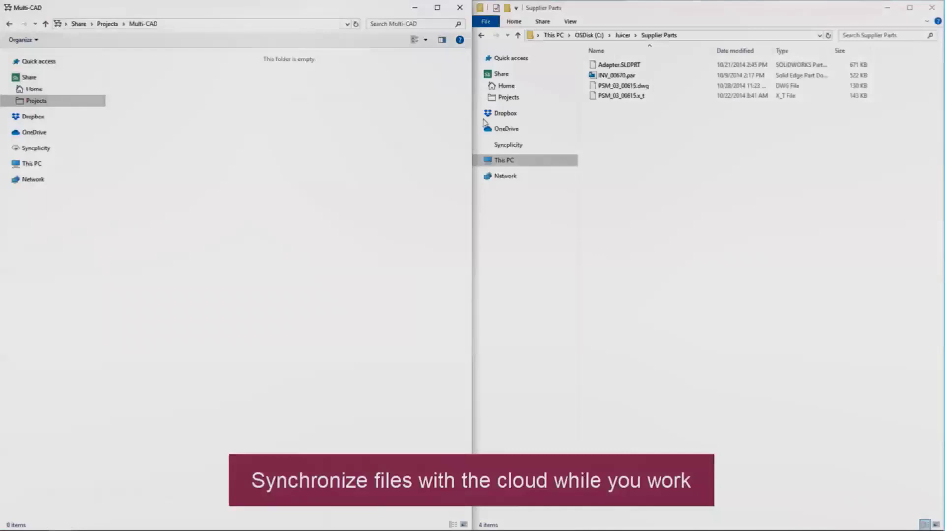
drag(667, 143, 637, 58)
drag(621, 96, 235, 156)
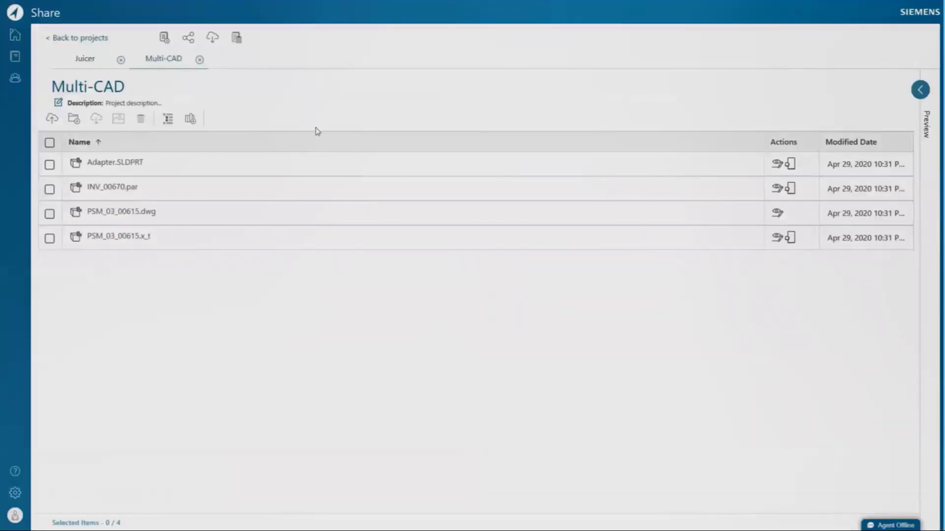
Invite a guest user by e-mail to the Multi-CAD project with View & Download access.
click(189, 36)
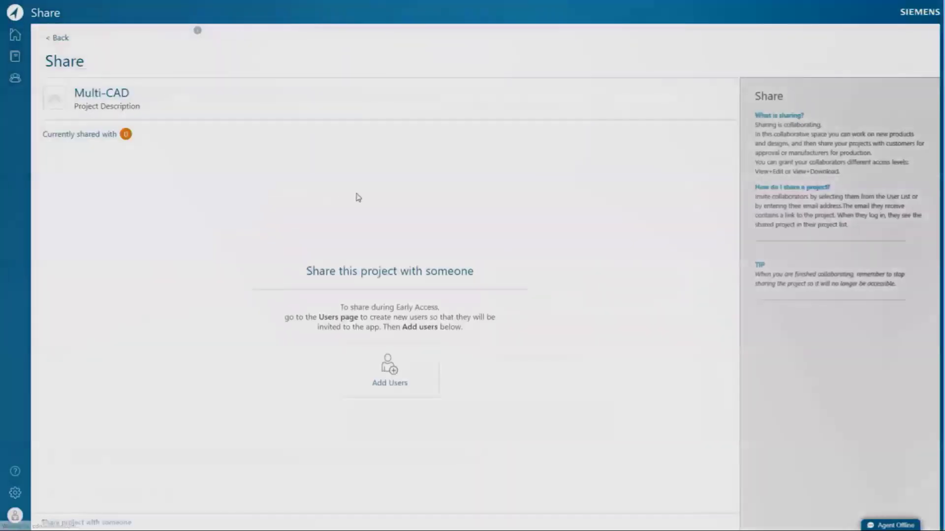
click(388, 365)
click(269, 83)
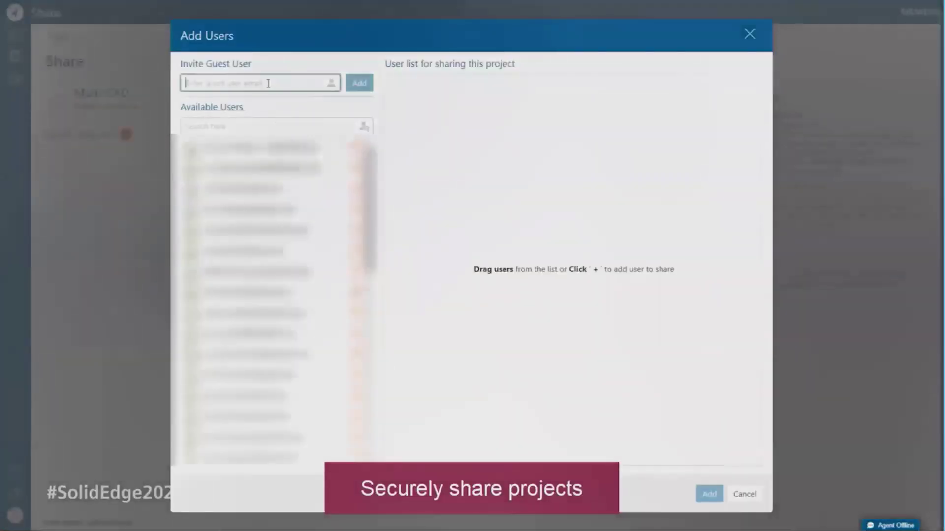
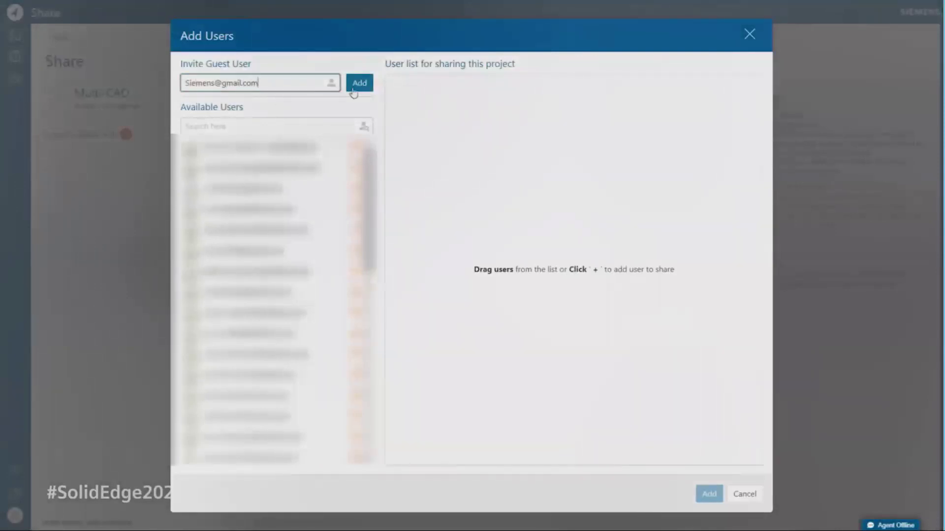
click(355, 86)
click(668, 112)
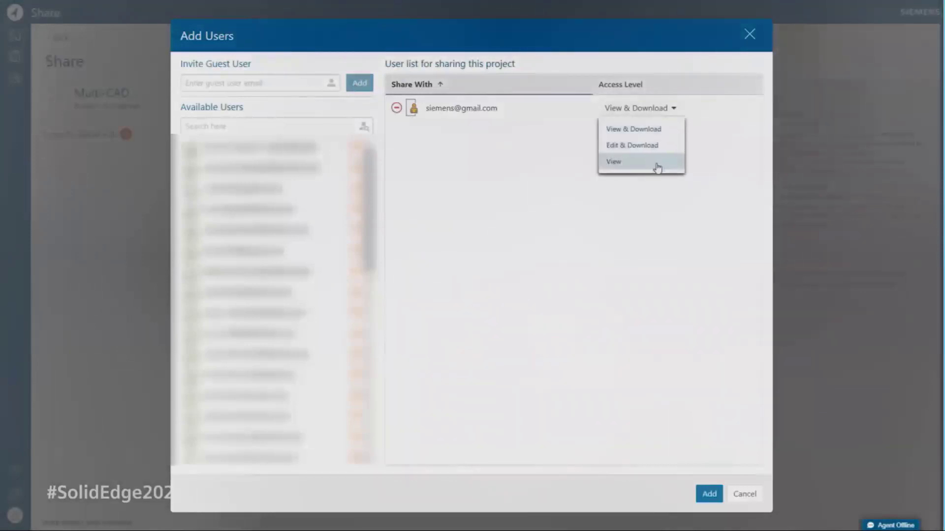
click(668, 129)
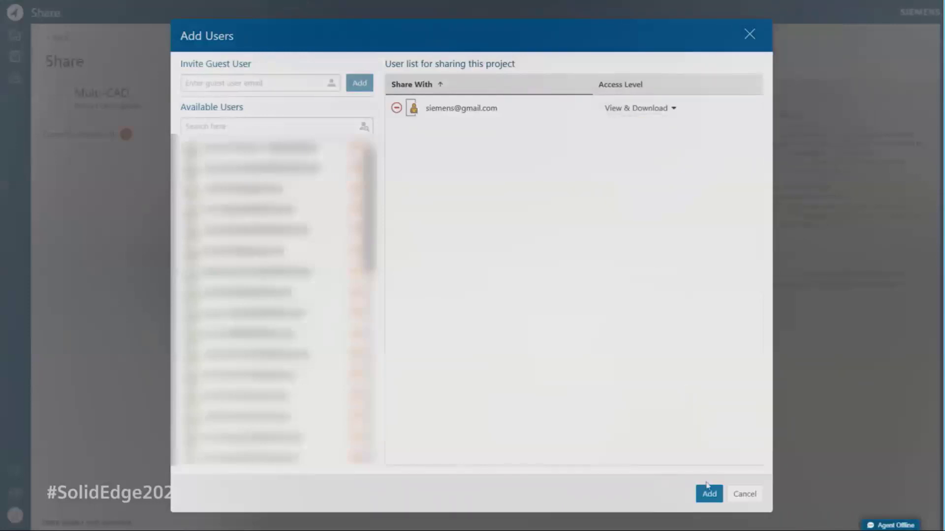